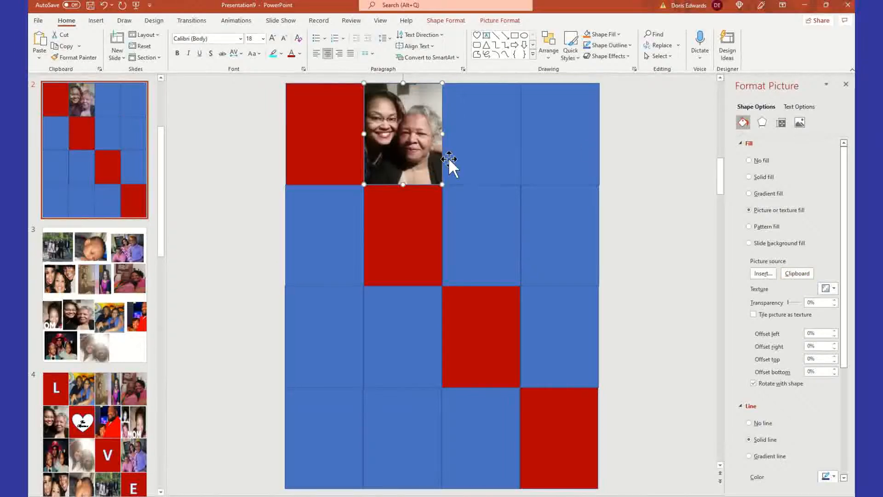
# Step: Copy slide 3's photo of the trio with the purple shirt and use it as the picture fill for slide 2's bottom-row second cell
pyautogui.click(230, 185)
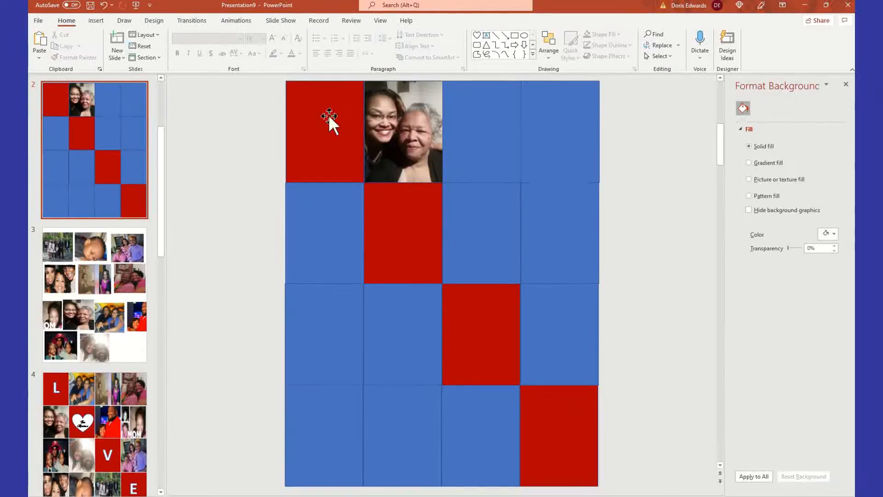
pyautogui.click(104, 295)
pyautogui.click(542, 139)
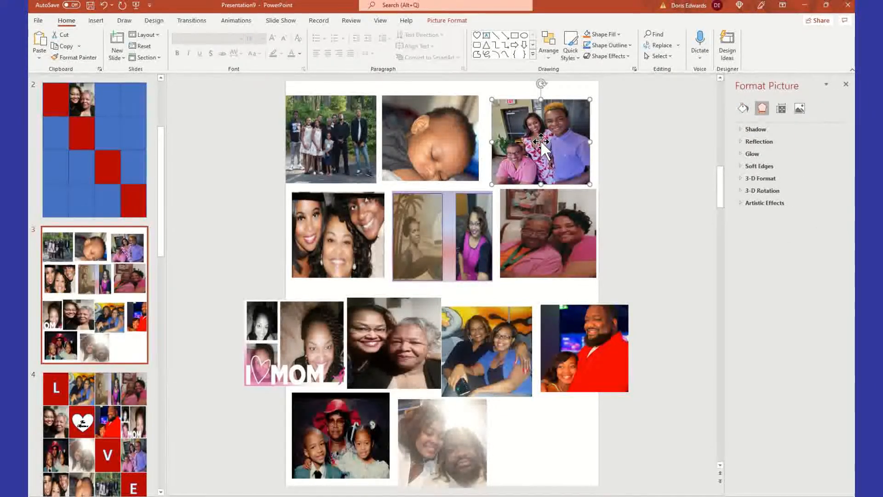
pyautogui.rightClick(540, 141)
pyautogui.click(569, 166)
pyautogui.click(107, 170)
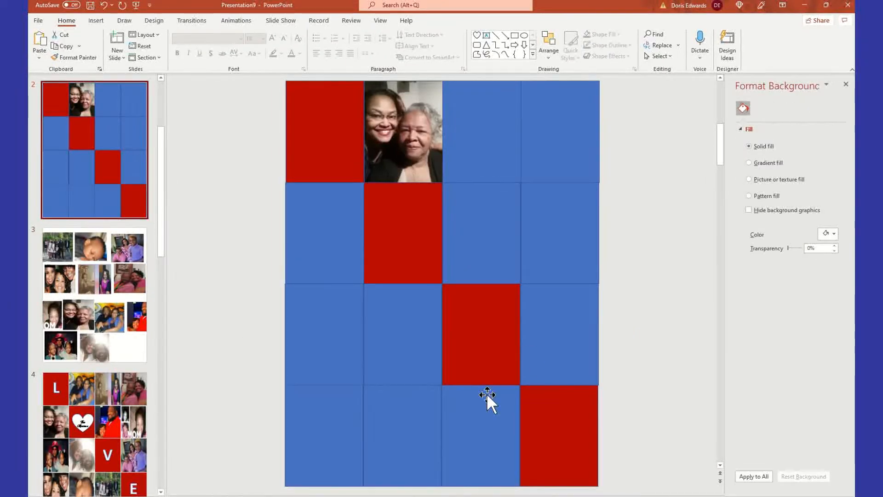
pyautogui.click(404, 420)
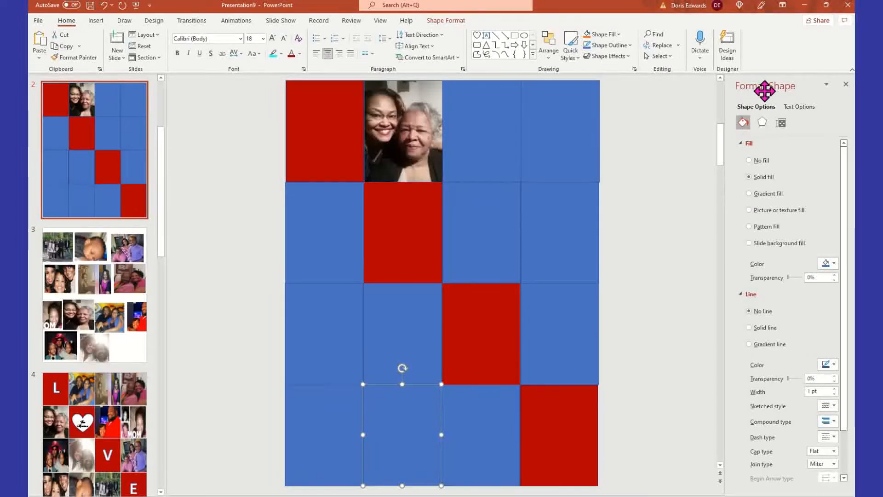
pyautogui.click(769, 211)
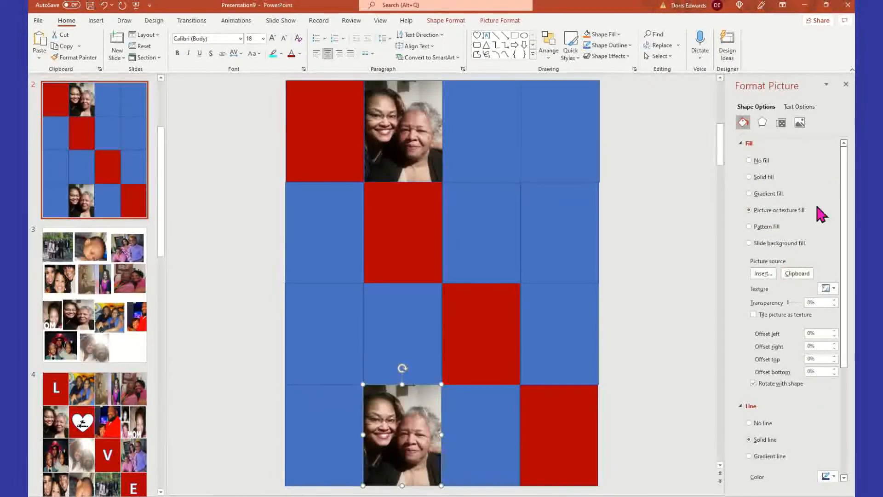
pyautogui.click(805, 274)
# Step: Copy slide 3's side-by-side sepia and purple-dress photo and use it as the picture fill for slide 2's second-row third cell
pyautogui.click(99, 297)
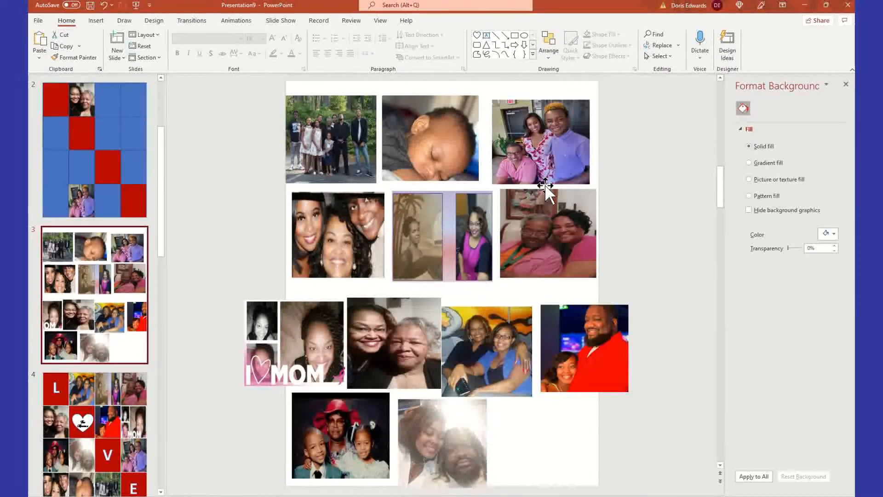
pyautogui.click(454, 217)
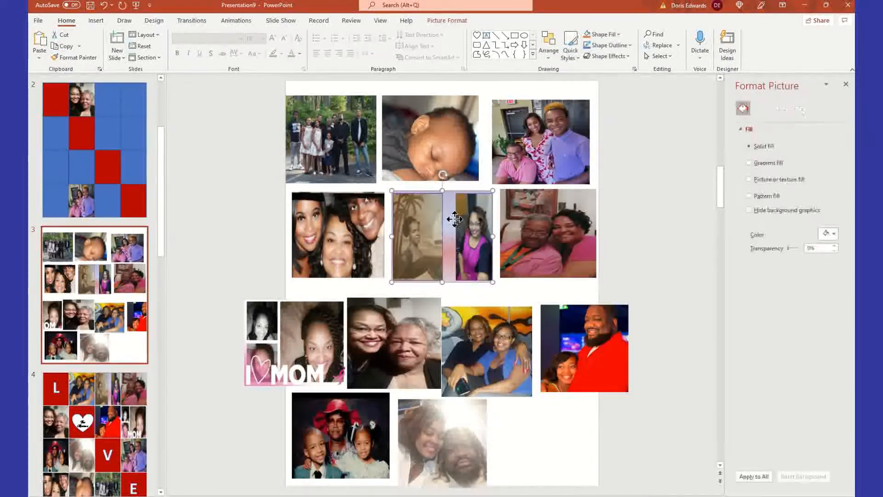
pyautogui.rightClick(454, 219)
pyautogui.press('Escape')
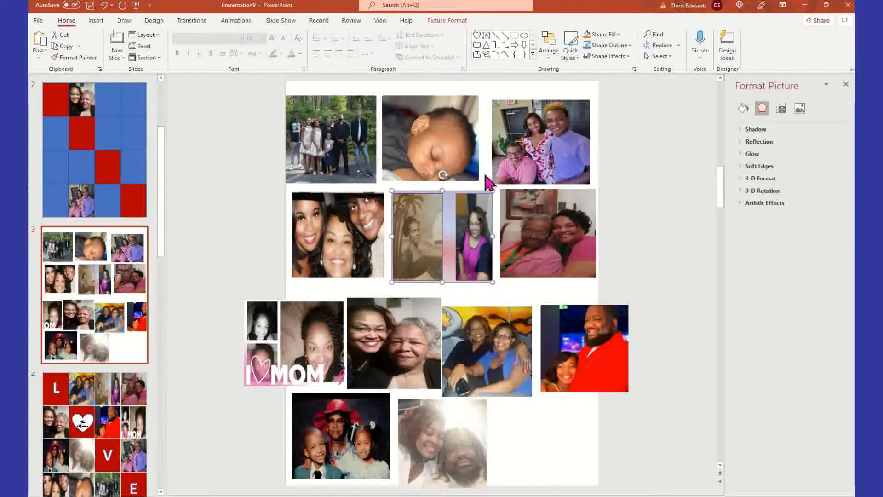
pyautogui.click(126, 167)
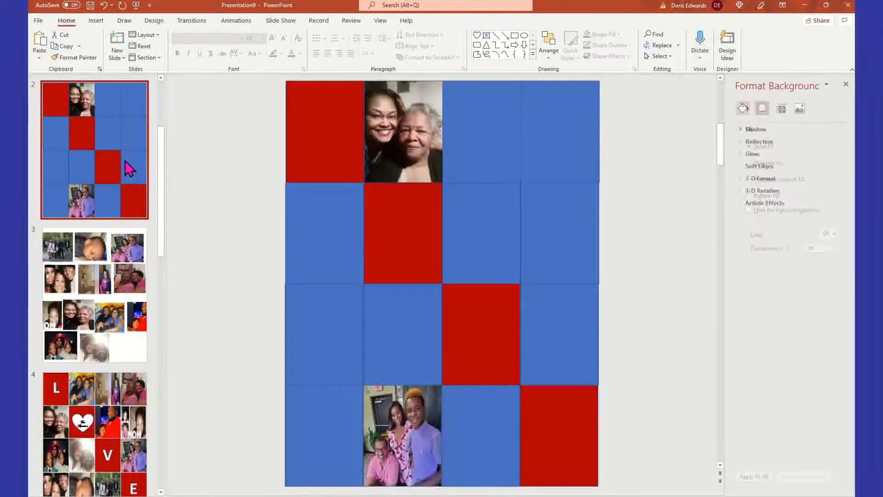
pyautogui.click(491, 211)
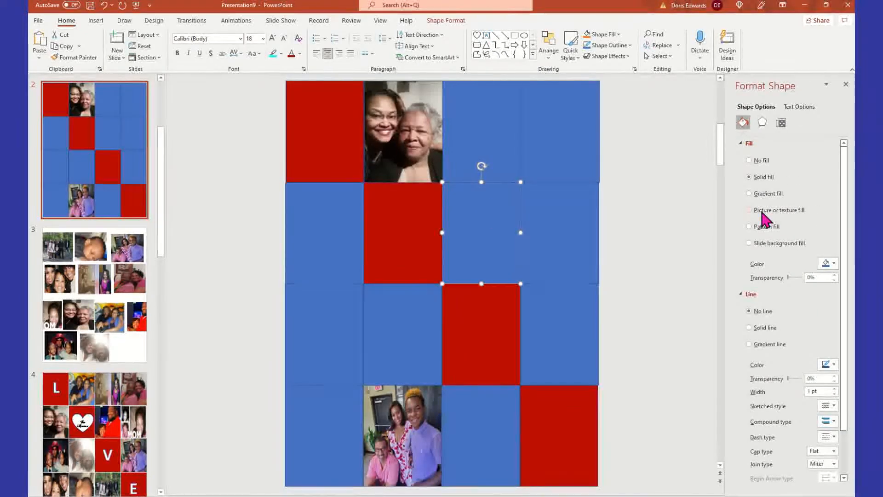
pyautogui.click(793, 212)
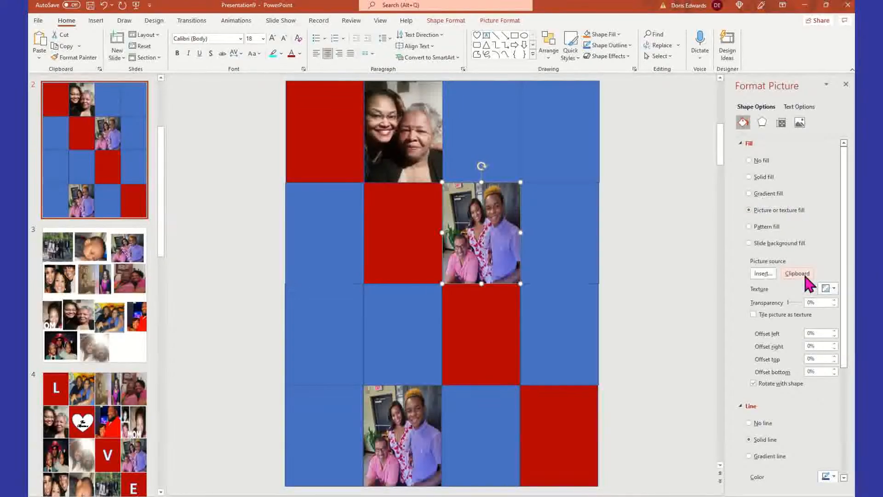
pyautogui.click(805, 275)
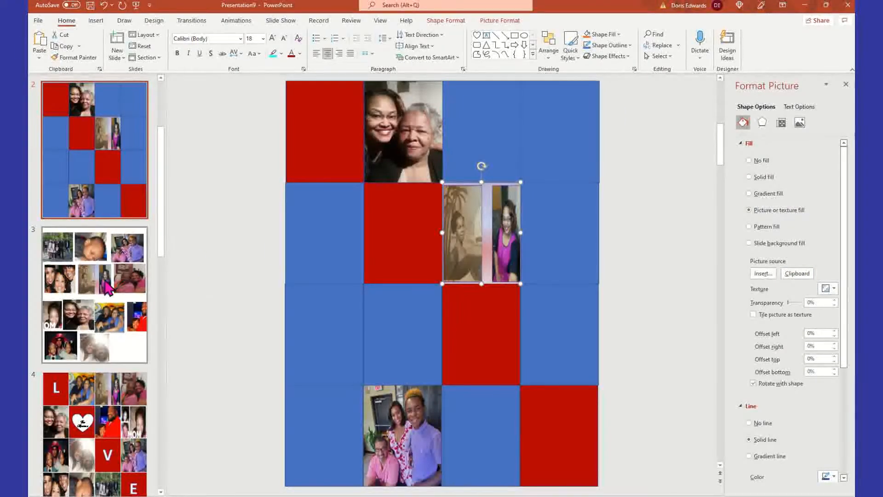
# Step: Copy slide 3's close-up photo of three smiling women and use it as the picture fill for slide 2's top-row third cell
pyautogui.click(108, 289)
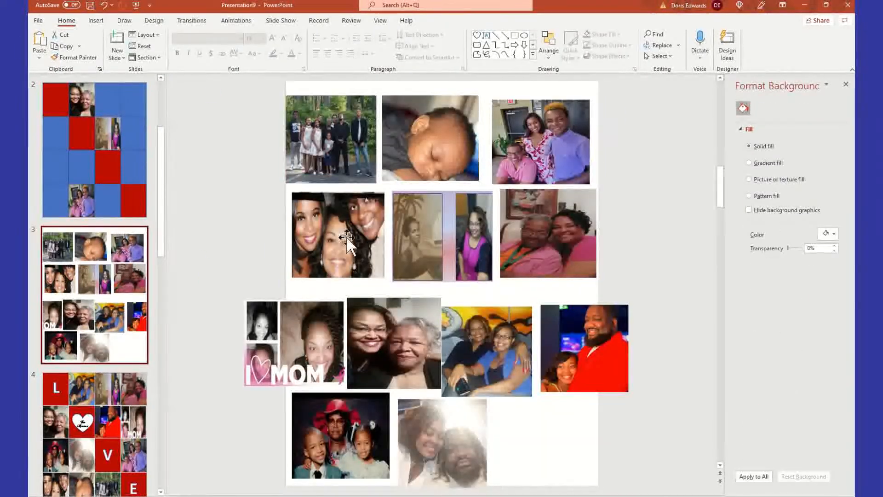
pyautogui.click(346, 235)
pyautogui.rightClick(347, 233)
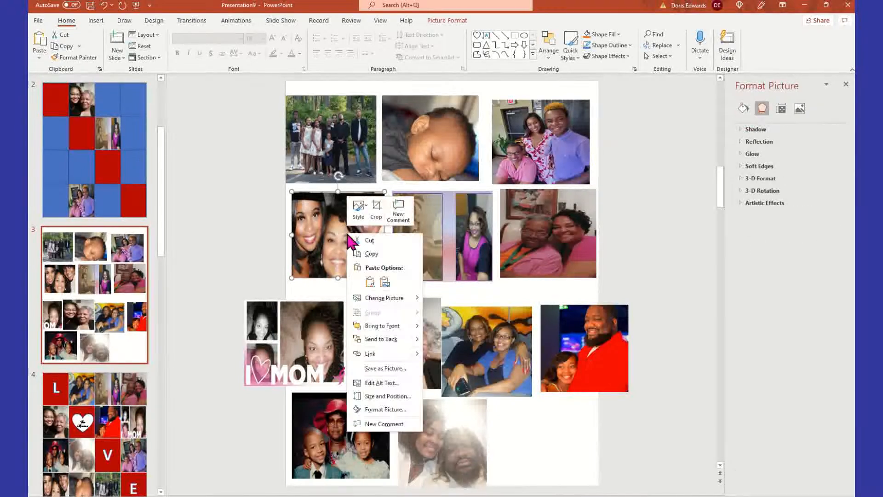
pyautogui.click(391, 254)
pyautogui.click(94, 147)
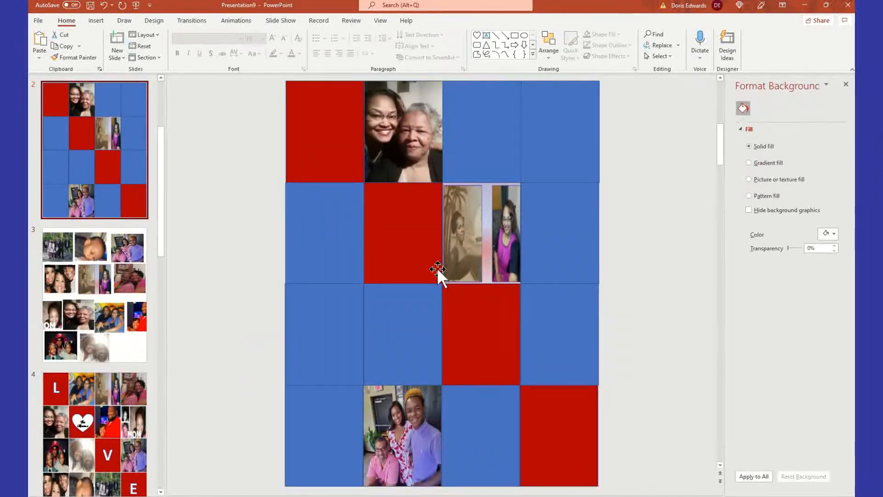
pyautogui.click(495, 135)
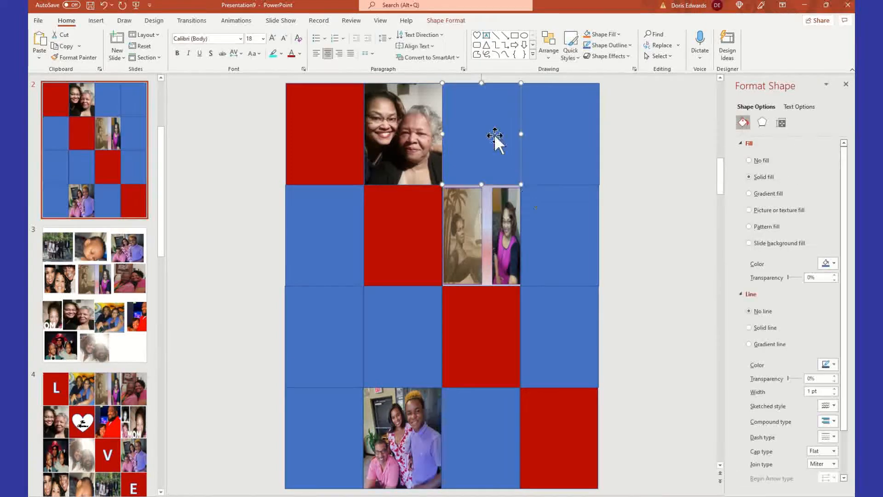
pyautogui.click(795, 210)
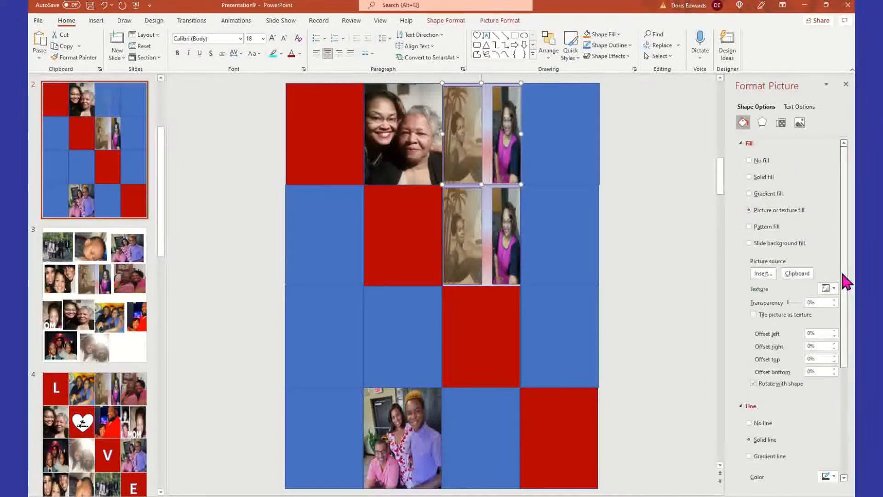
pyautogui.click(797, 273)
pyautogui.click(193, 220)
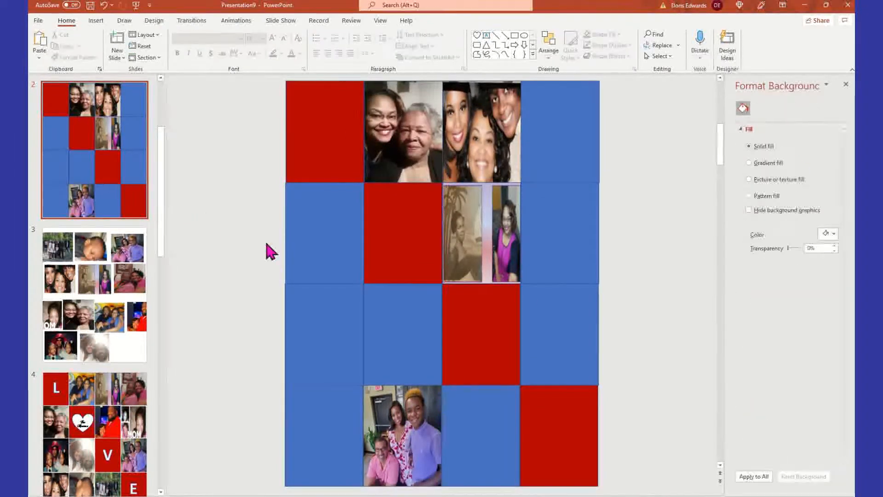
pyautogui.click(492, 126)
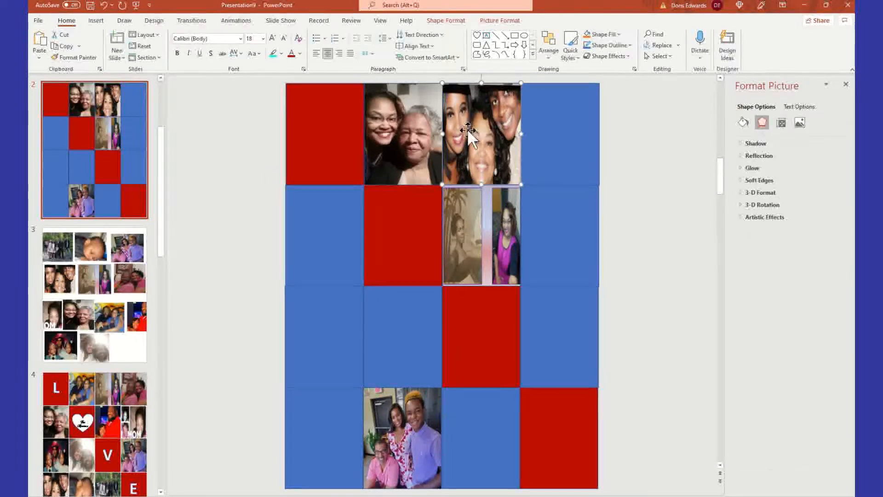
pyautogui.click(195, 183)
pyautogui.click(485, 213)
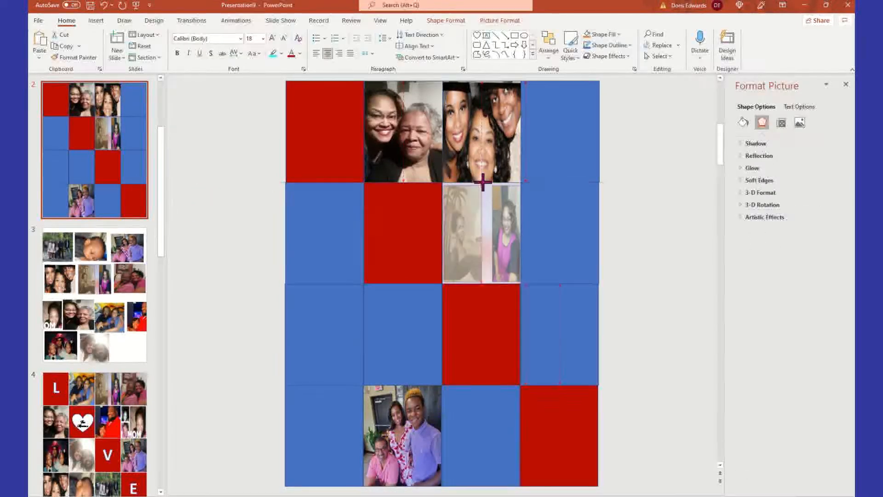
pyautogui.click(270, 234)
pyautogui.click(478, 174)
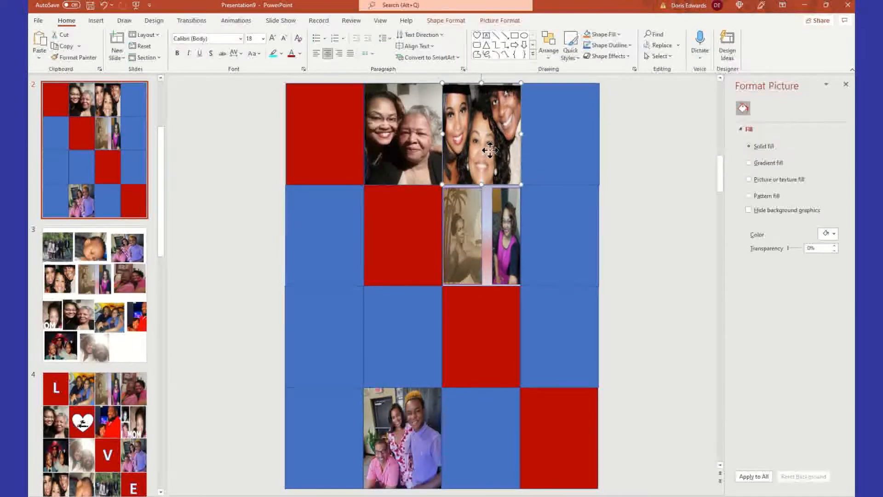
pyautogui.click(291, 197)
pyautogui.click(506, 113)
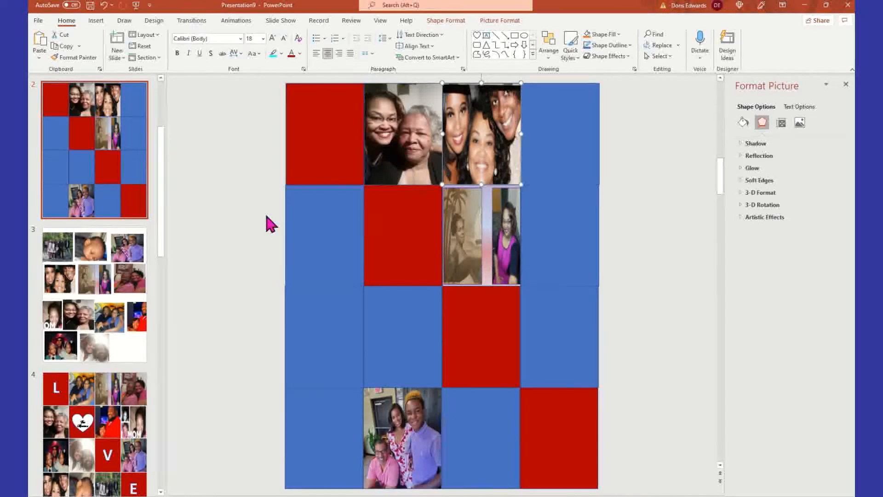
pyautogui.click(236, 238)
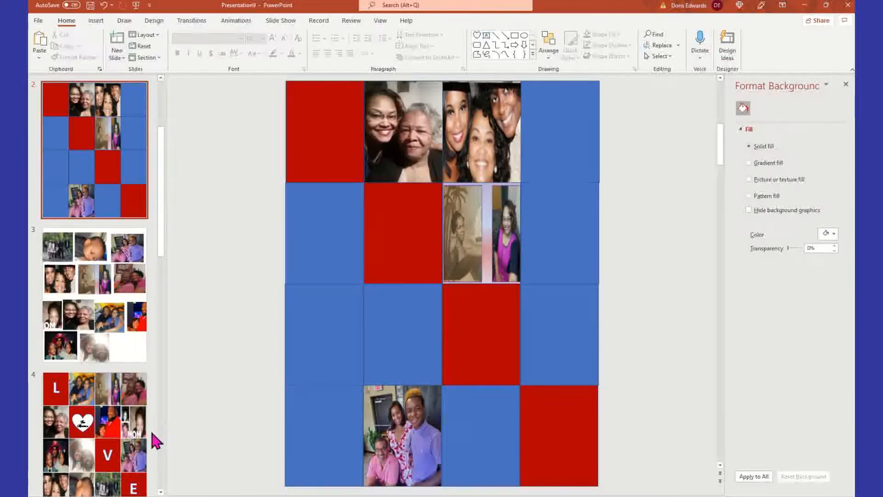
# Step: Copy slide 3's photo of the man in red and use it as the picture fill for slide 2's top-row fourth cell
pyautogui.click(116, 326)
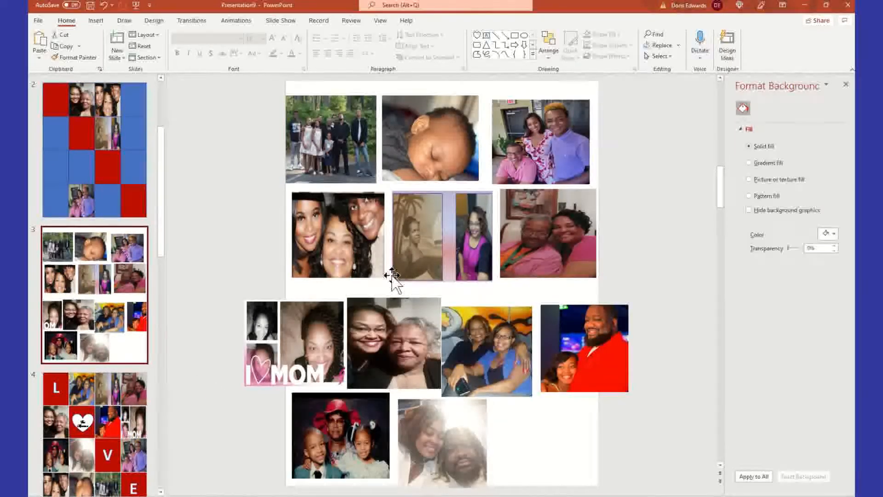
pyautogui.click(597, 355)
pyautogui.rightClick(596, 355)
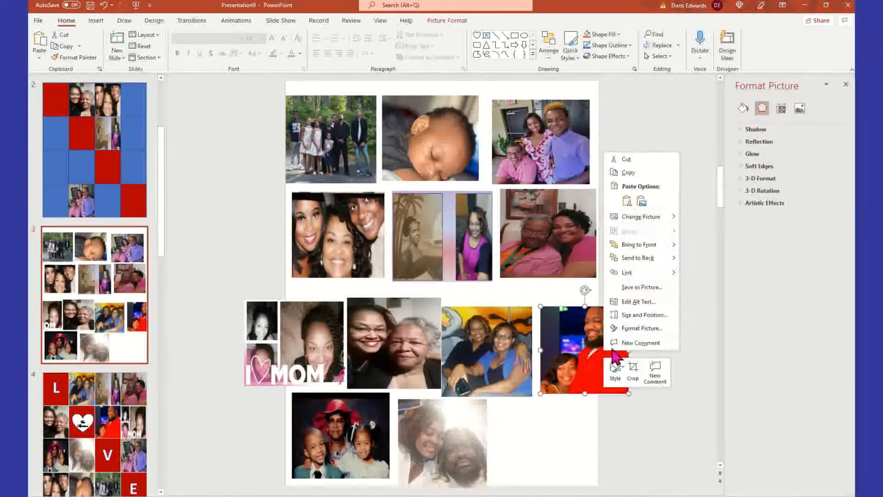
pyautogui.click(641, 172)
pyautogui.click(90, 143)
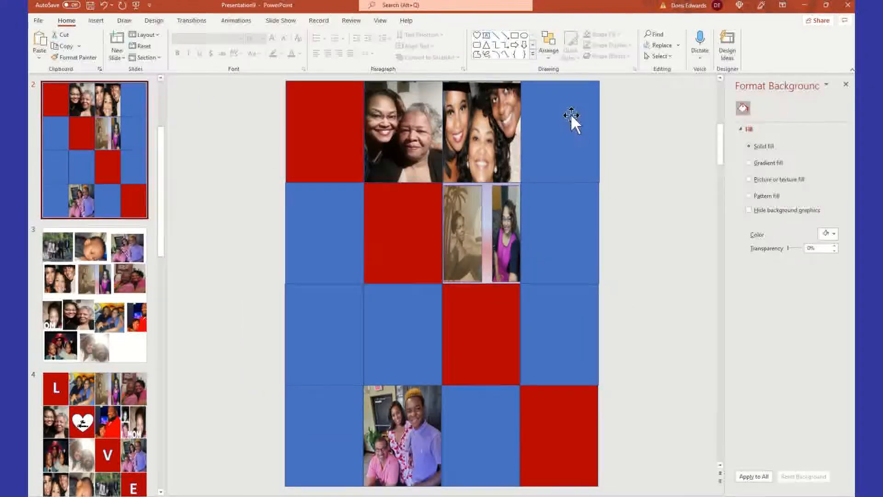
pyautogui.click(570, 113)
pyautogui.click(800, 212)
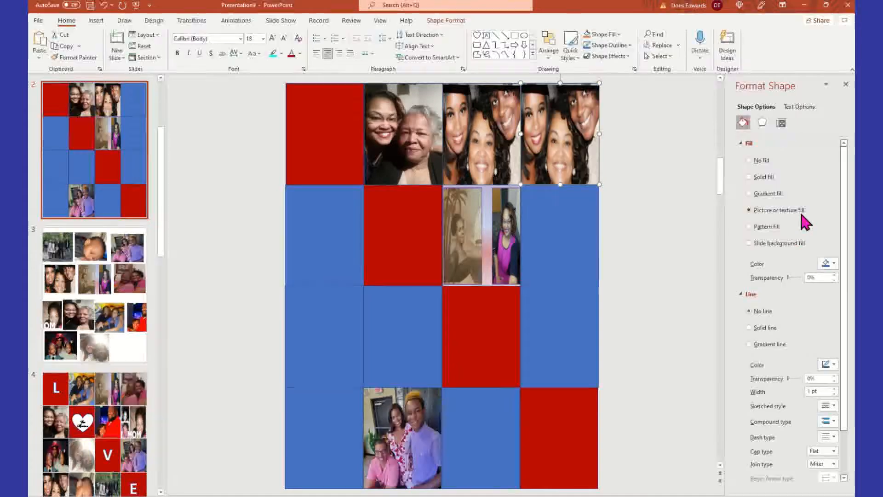
pyautogui.click(798, 273)
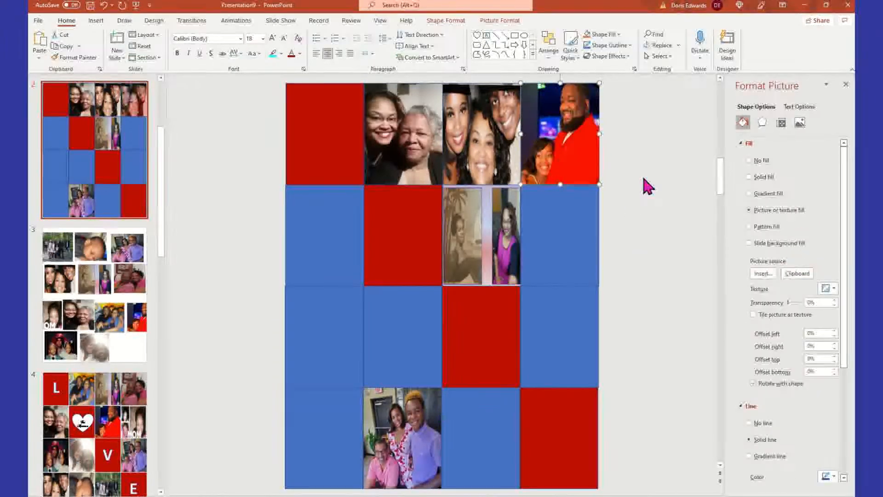
pyautogui.click(234, 227)
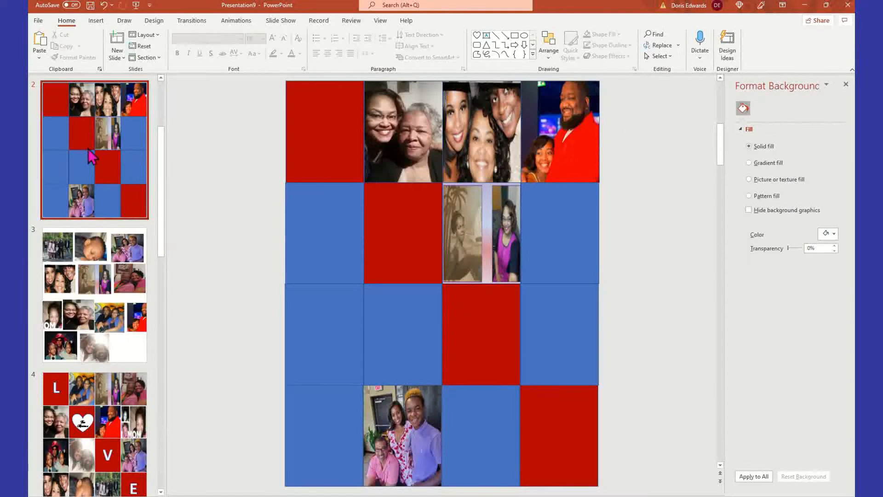
# Step: Copy slide 3's photo of the sleeping baby and use it as the picture fill for slide 2's second-row first cell
pyautogui.click(105, 151)
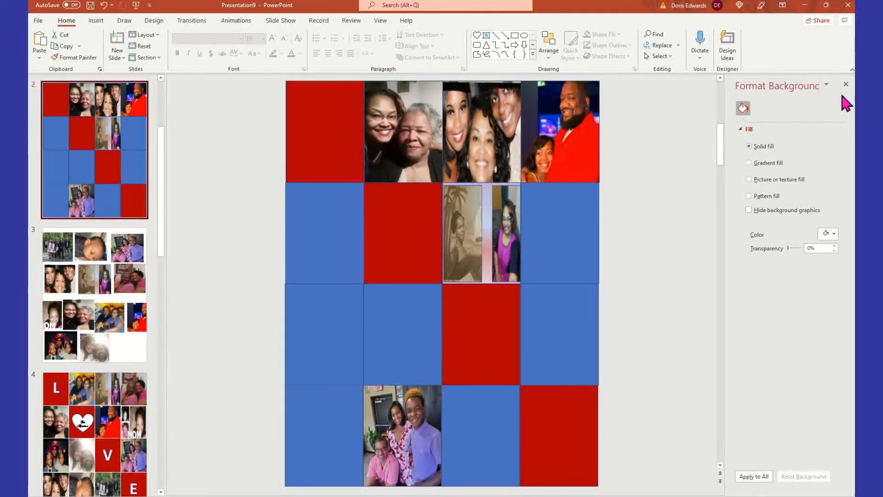
pyautogui.click(132, 267)
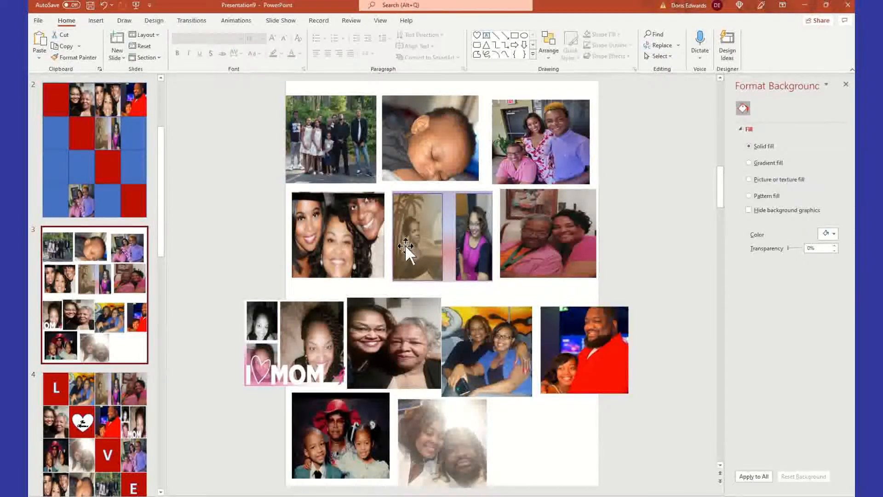
pyautogui.click(459, 115)
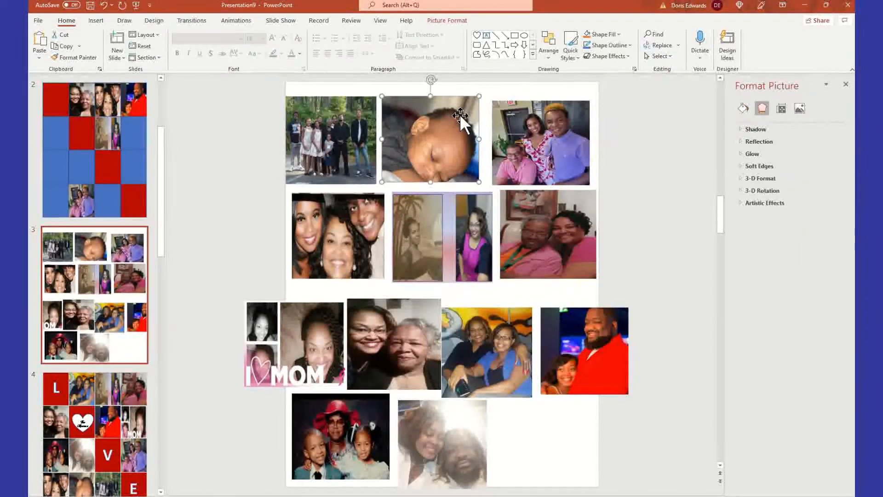
pyautogui.rightClick(460, 115)
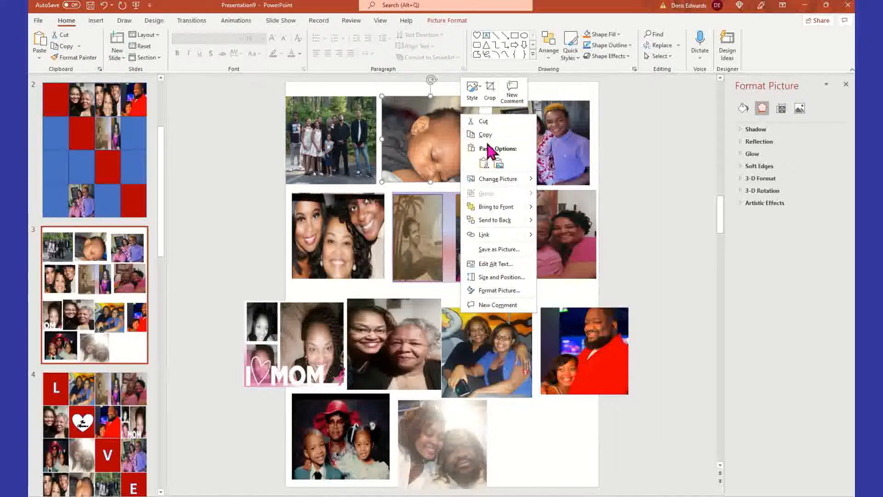
pyautogui.click(486, 136)
pyautogui.click(140, 143)
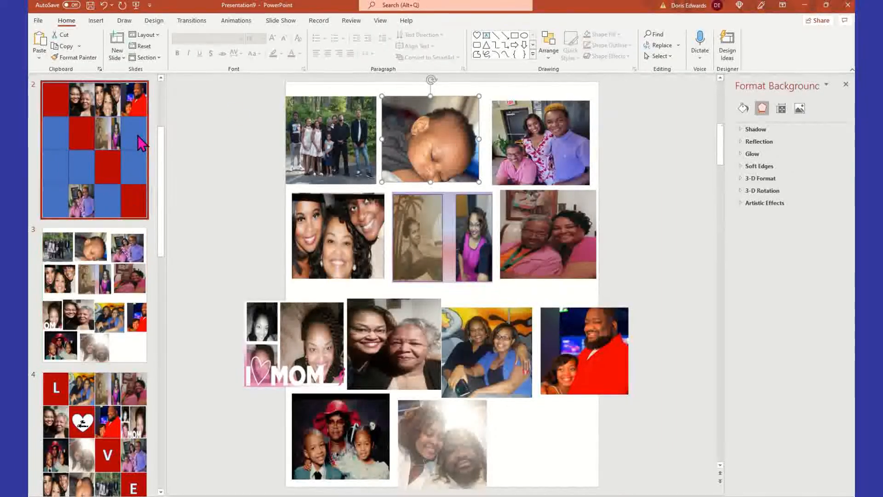
pyautogui.click(357, 213)
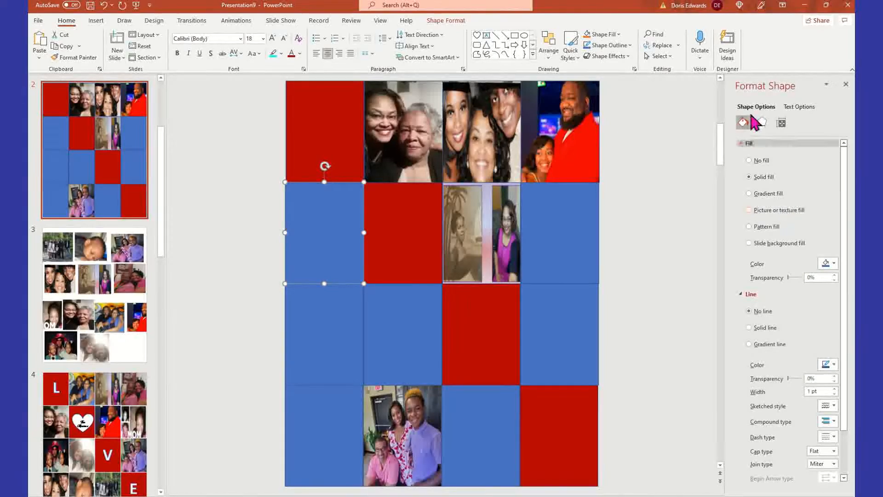
pyautogui.click(779, 210)
pyautogui.click(806, 274)
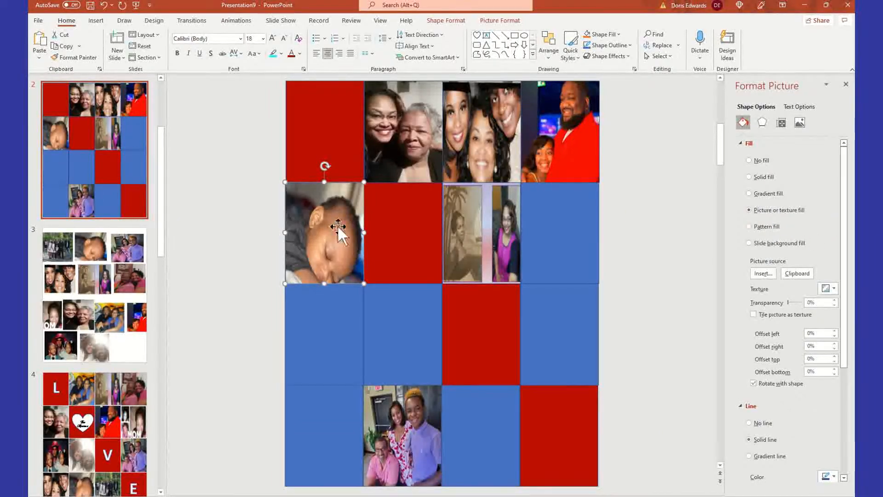
# Step: Copy slide 3's photo of two women against the yellow artwork and use it as the picture fill for slide 2's second-row second cell
pyautogui.click(120, 294)
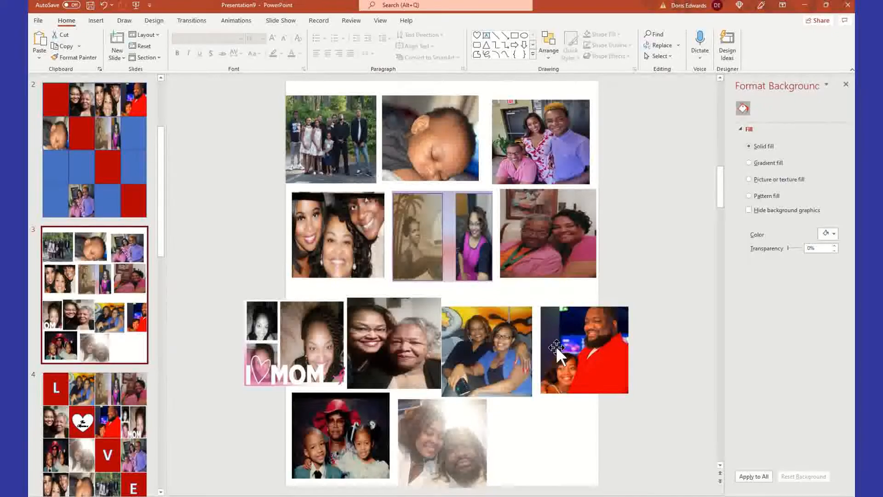
pyautogui.click(506, 332)
pyautogui.rightClick(506, 331)
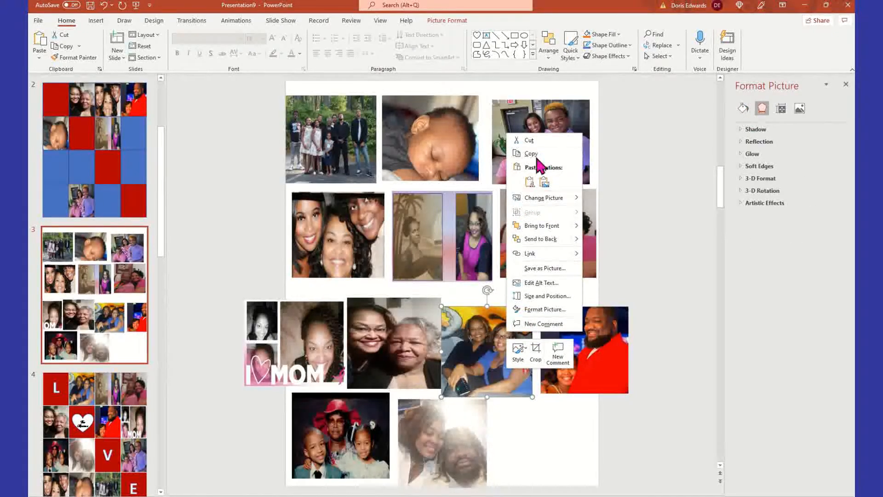
pyautogui.click(293, 7)
pyautogui.click(134, 151)
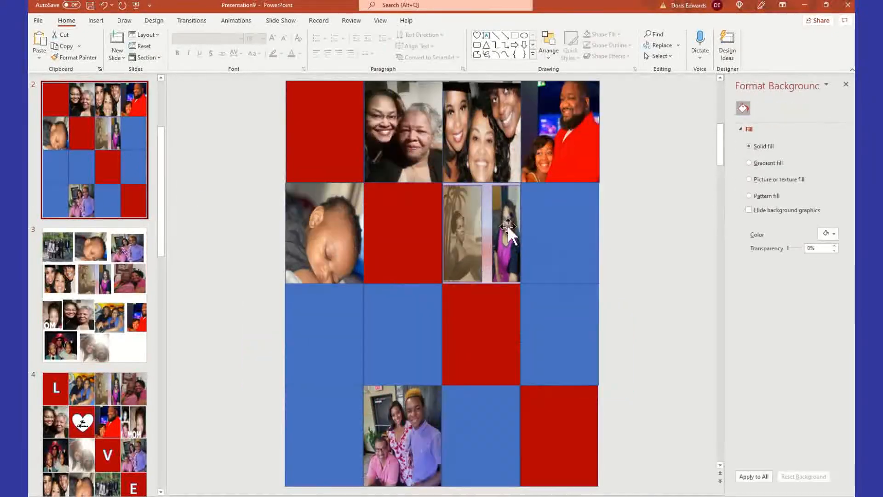
pyautogui.click(435, 185)
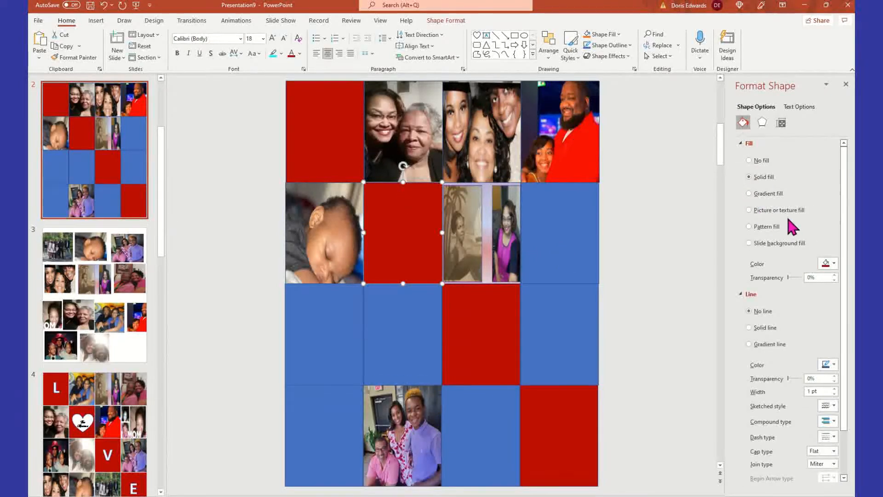
pyautogui.click(797, 273)
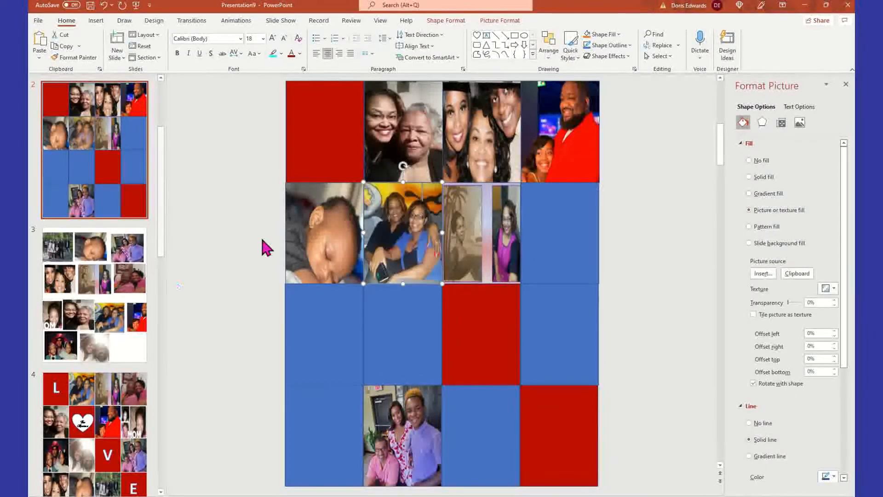
# Step: Copy slide 3's "I ♥ MOM" photo collage and use it as the picture fill for slide 2's second-row fourth cell
pyautogui.click(121, 242)
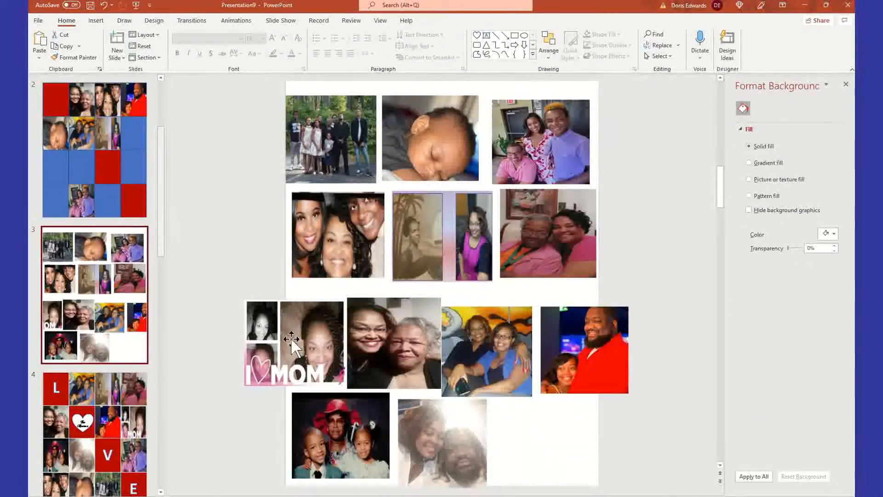
pyautogui.click(291, 340)
pyautogui.rightClick(291, 340)
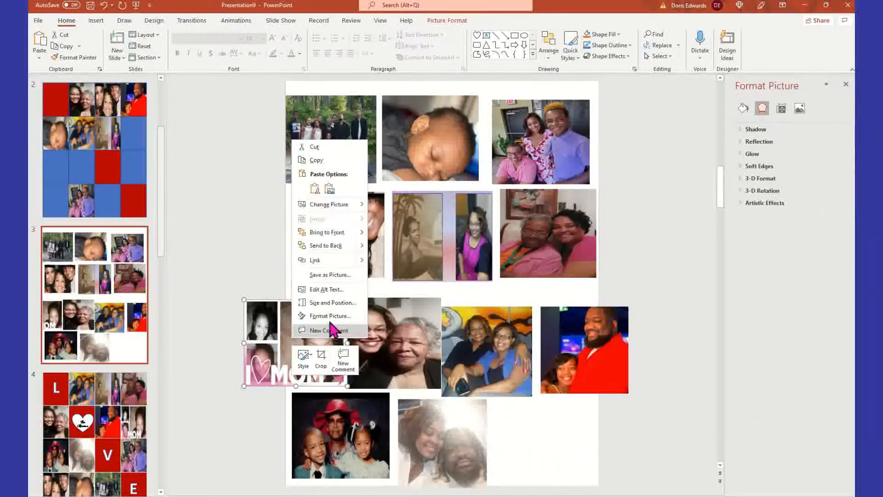
pyautogui.click(324, 168)
pyautogui.click(94, 149)
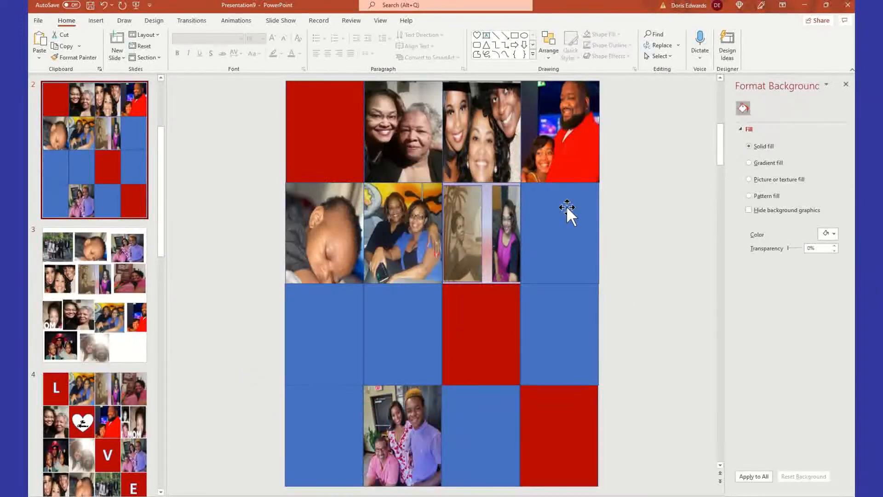
pyautogui.click(567, 208)
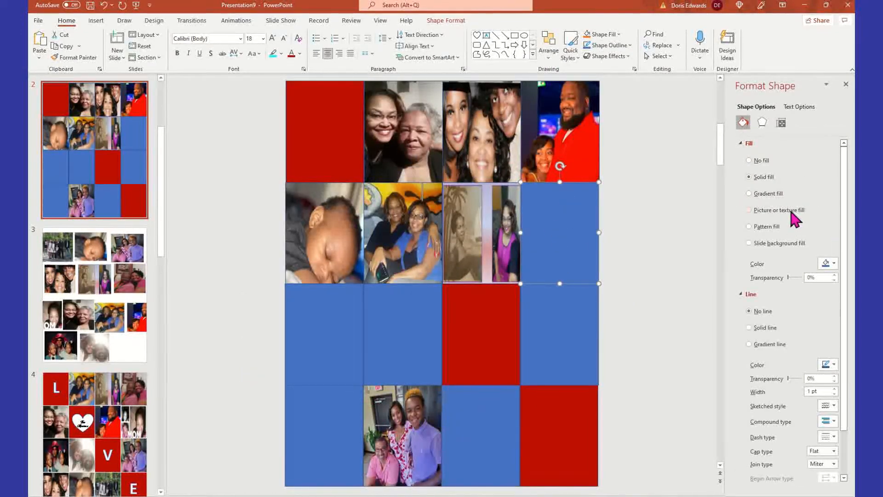
pyautogui.click(791, 213)
pyautogui.click(797, 273)
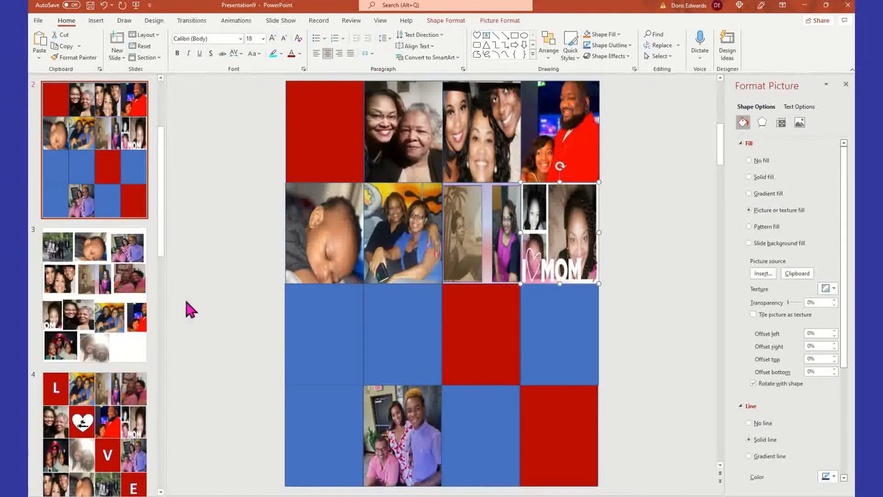
# Step: Copy slide 3's outdoor group photo and use it as the picture fill for slide 2's bottom-row third cell
pyautogui.click(143, 283)
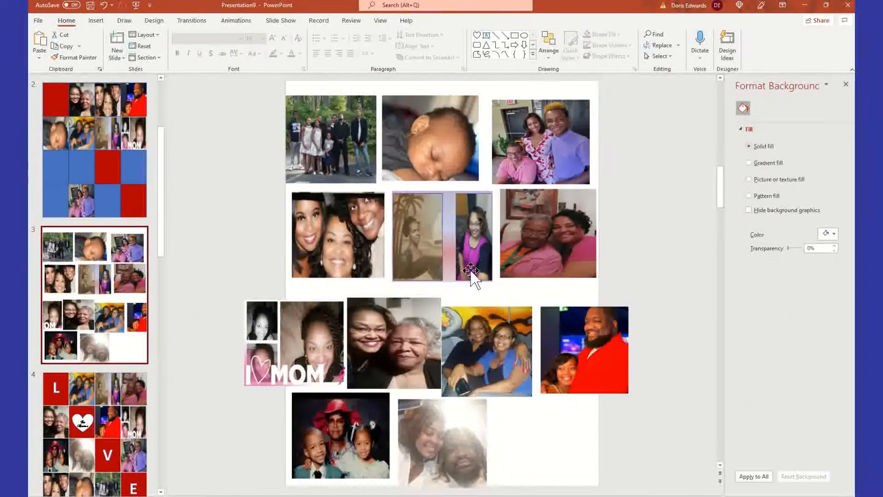
pyautogui.click(347, 113)
pyautogui.rightClick(346, 111)
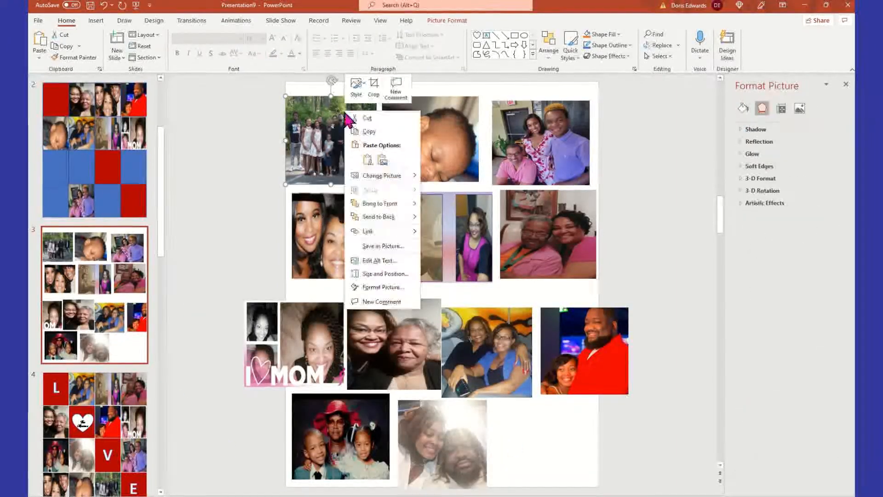
pyautogui.click(373, 135)
pyautogui.click(96, 156)
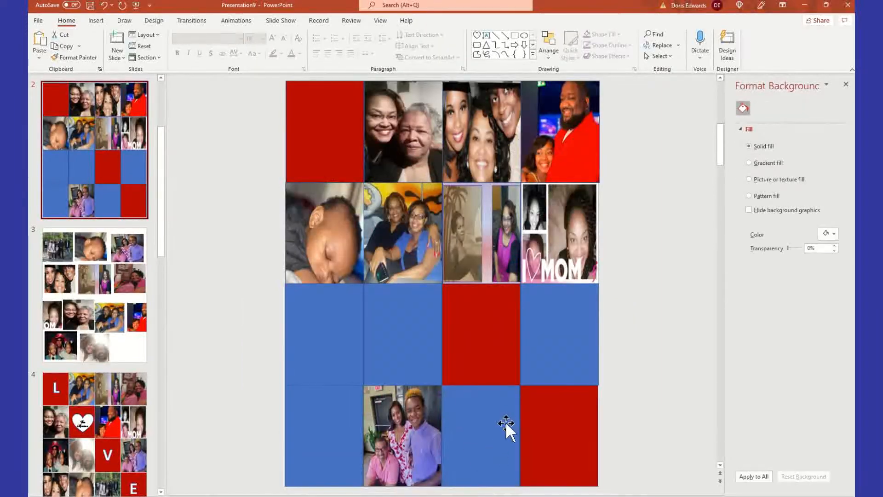
pyautogui.click(506, 423)
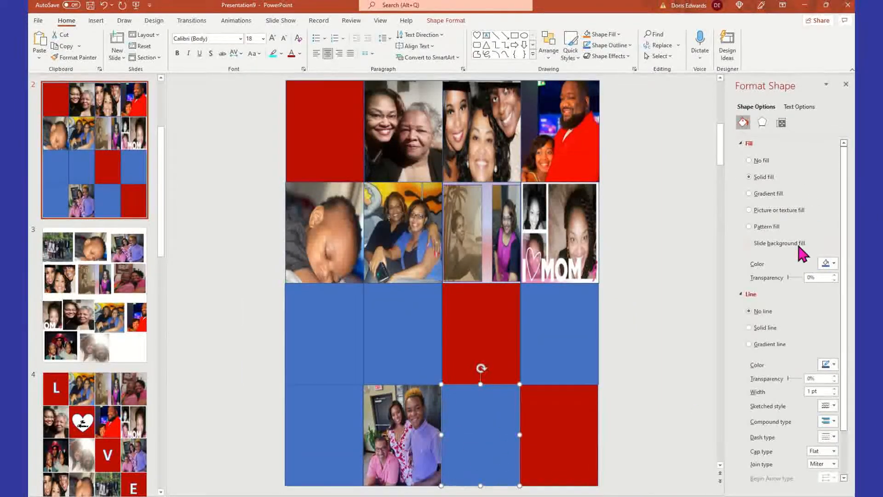
pyautogui.click(802, 211)
pyautogui.click(800, 273)
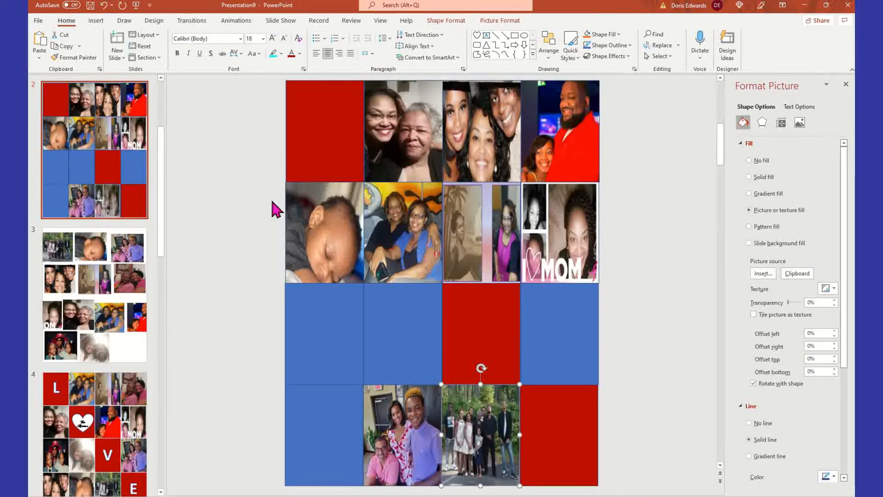
# Step: Copy slide 3's photo of the woman in the red hat with two children and use it as the picture fill for slide 2's third-row first cell
pyautogui.click(85, 290)
pyautogui.click(94, 149)
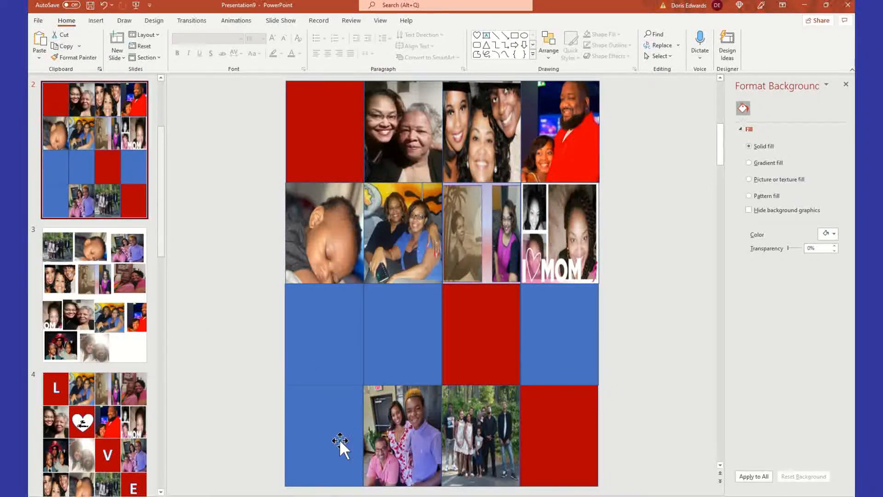
pyautogui.click(118, 297)
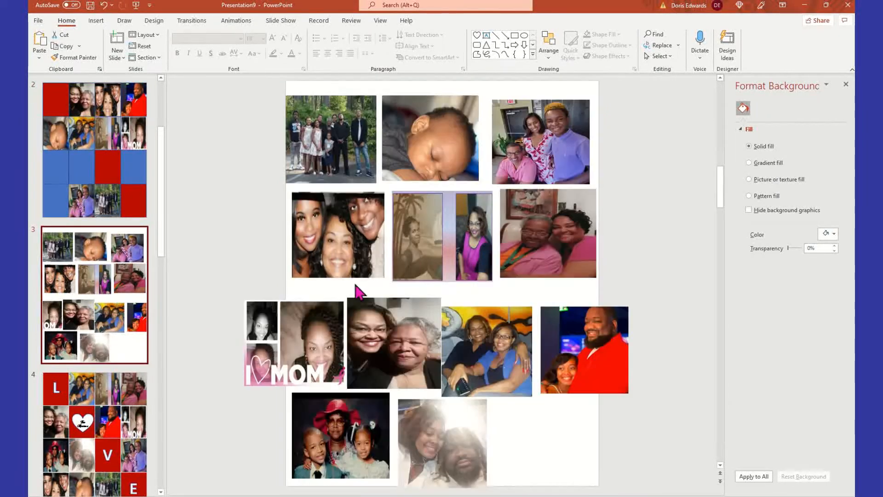
pyautogui.click(363, 435)
pyautogui.rightClick(363, 431)
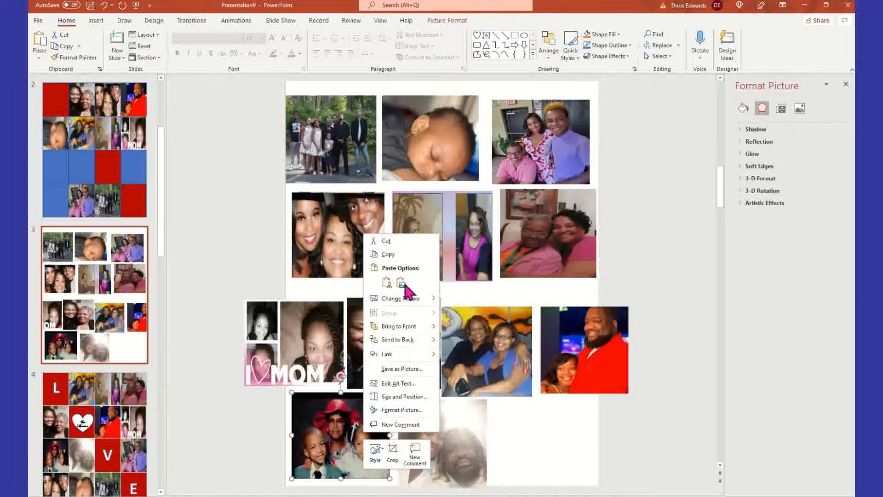
pyautogui.click(409, 256)
pyautogui.click(101, 180)
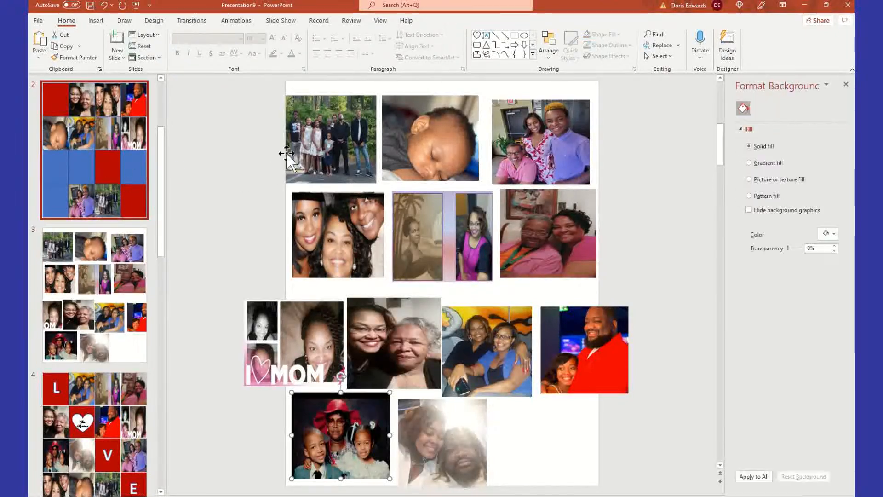
pyautogui.click(319, 307)
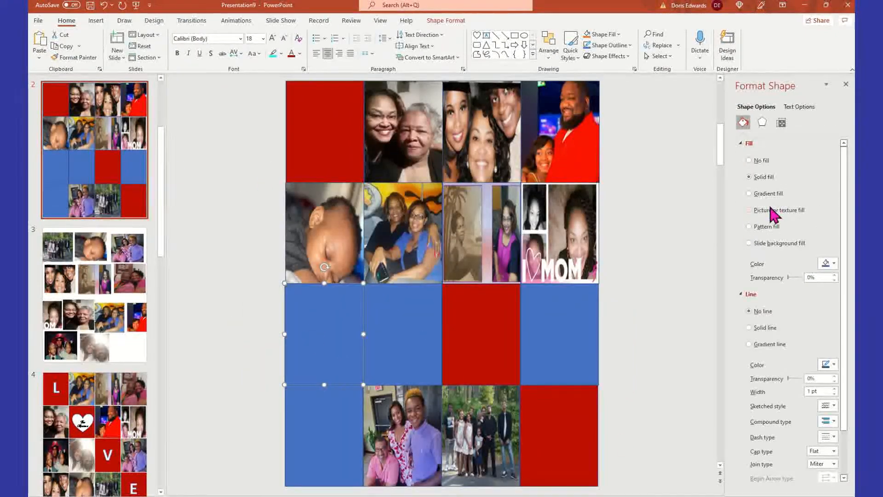
pyautogui.click(754, 210)
pyautogui.click(796, 274)
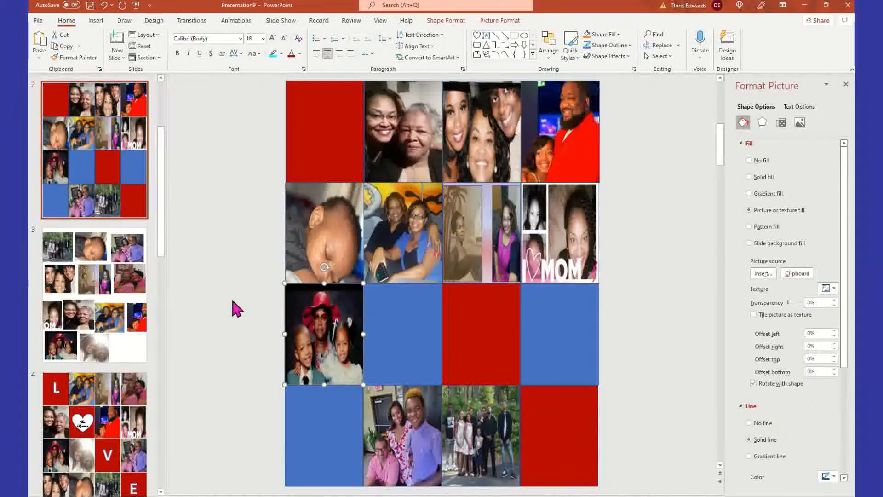
# Step: Copy slide 3's faded, sunlit photo of a couple and use it as the picture fill for slide 2's third-row second cell
pyautogui.scroll(-3, 117, 316)
pyautogui.click(117, 316)
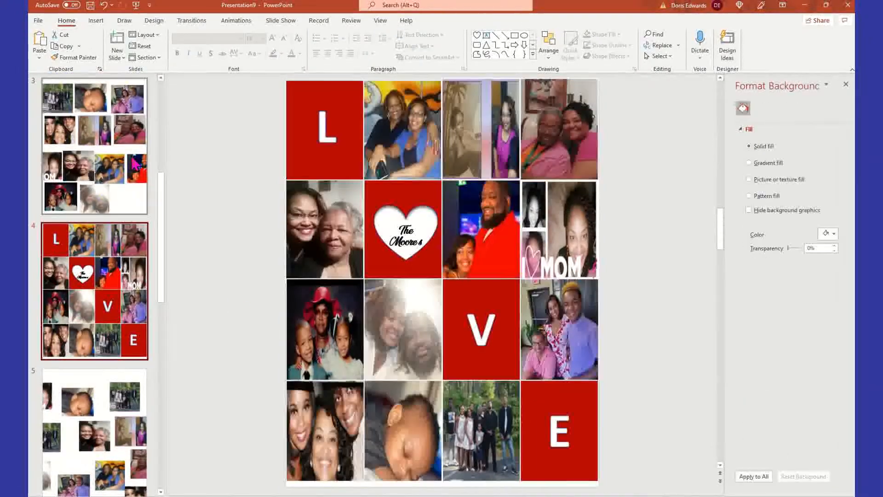
pyautogui.click(143, 193)
pyautogui.scroll(5, 88, 366)
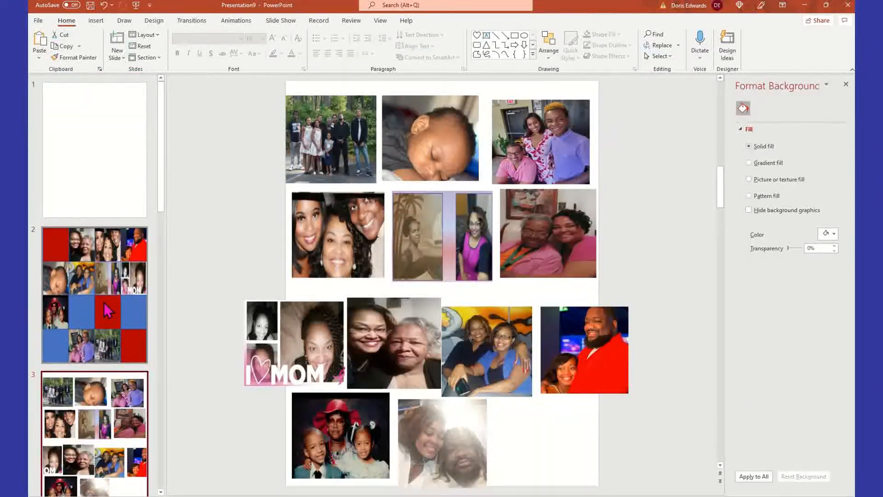
pyautogui.scroll(-3, 108, 310)
pyautogui.click(449, 432)
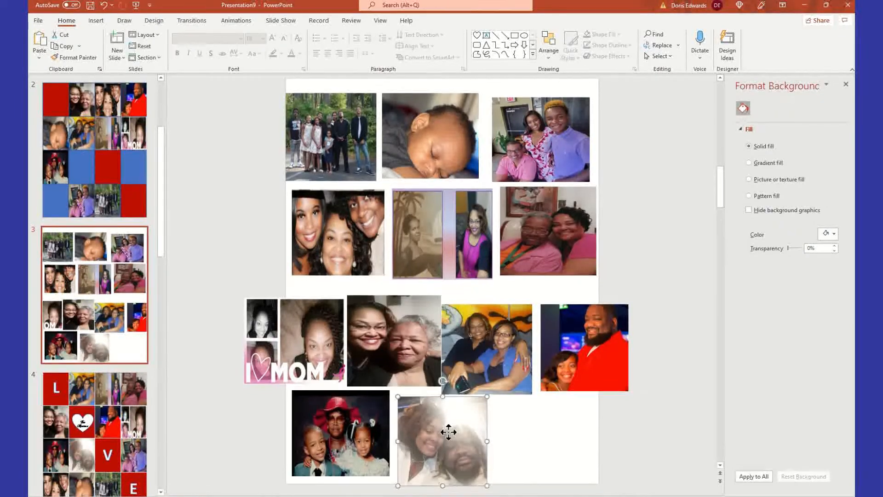
pyautogui.rightClick(448, 432)
pyautogui.click(460, 253)
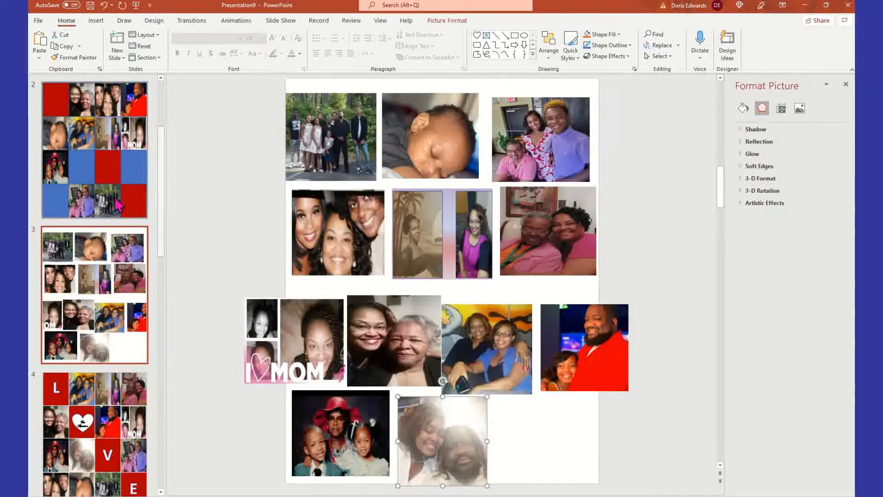
pyautogui.click(119, 206)
pyautogui.click(412, 307)
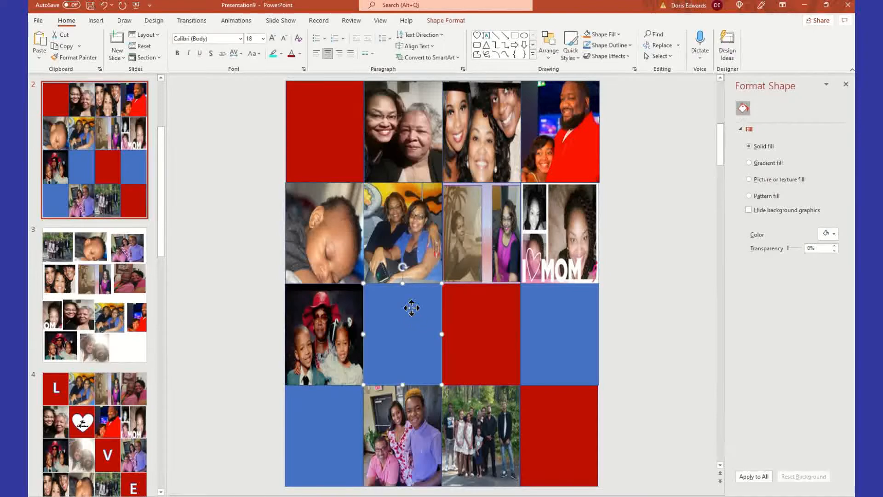
pyautogui.click(802, 210)
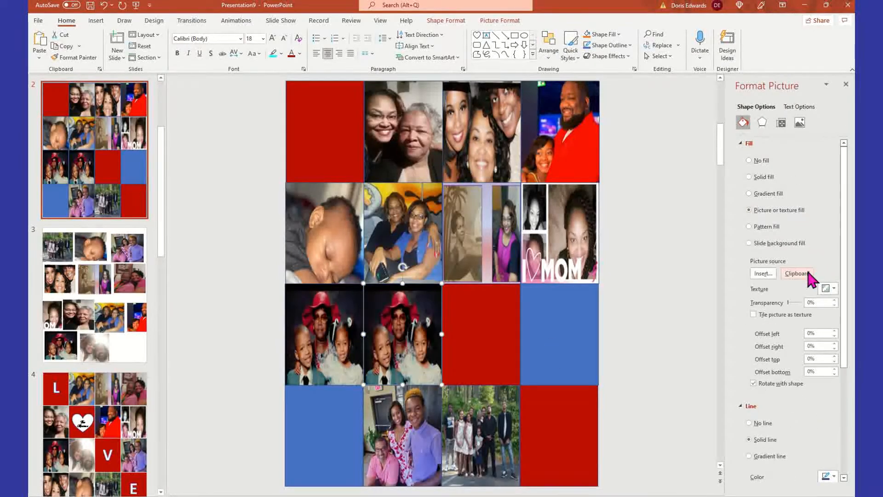
pyautogui.click(807, 273)
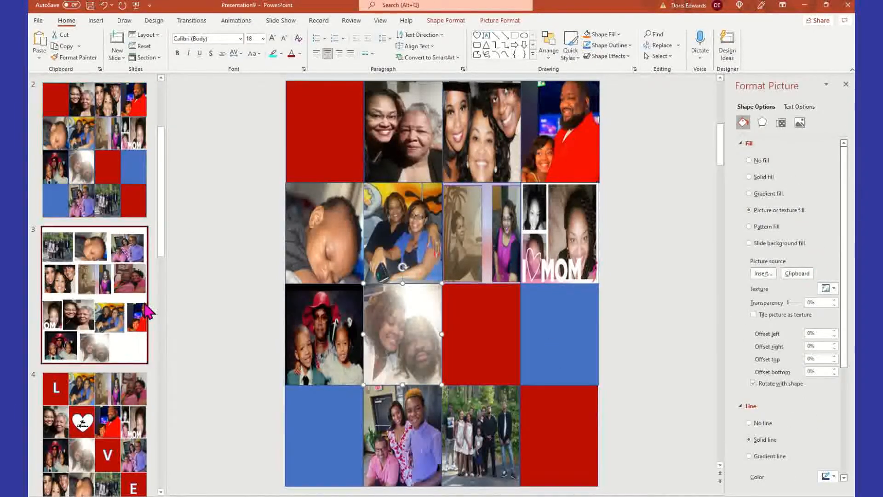
# Step: Copy slide 3's photo of the trio in pink, floral and purple clothes and use it as the picture fill for slide 2's third-row fourth cell
pyautogui.click(148, 313)
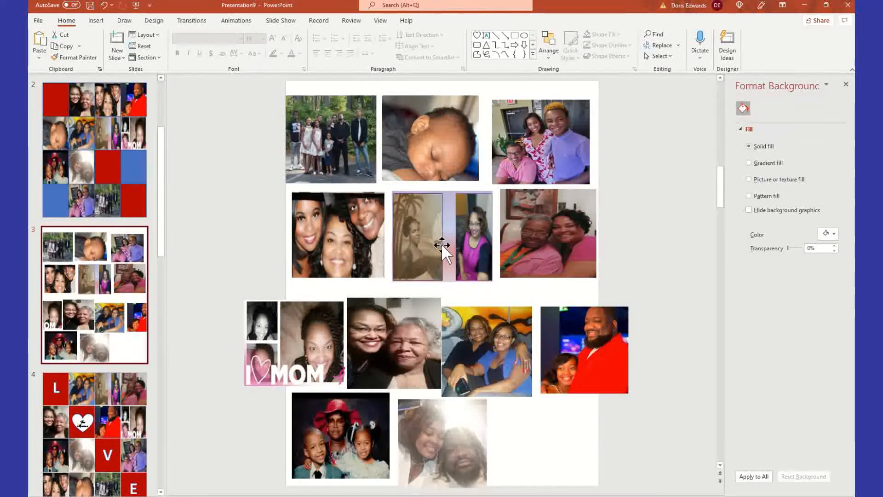
pyautogui.click(532, 125)
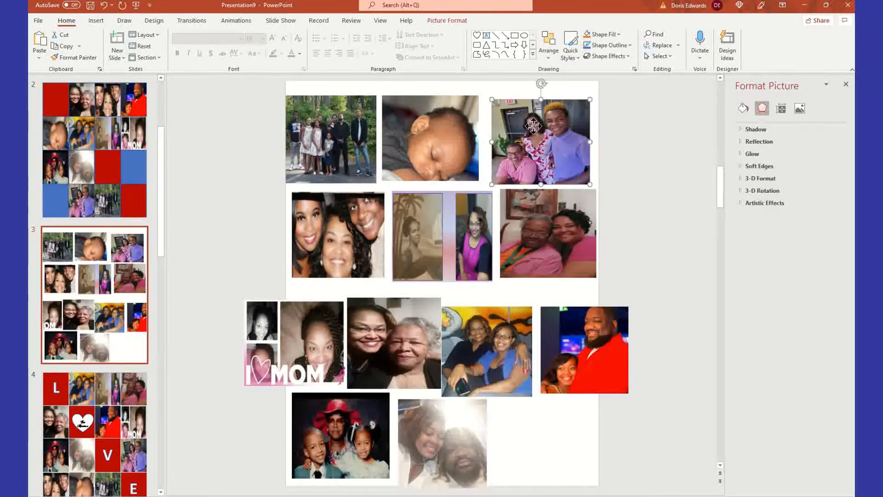
pyautogui.rightClick(534, 123)
pyautogui.click(265, 142)
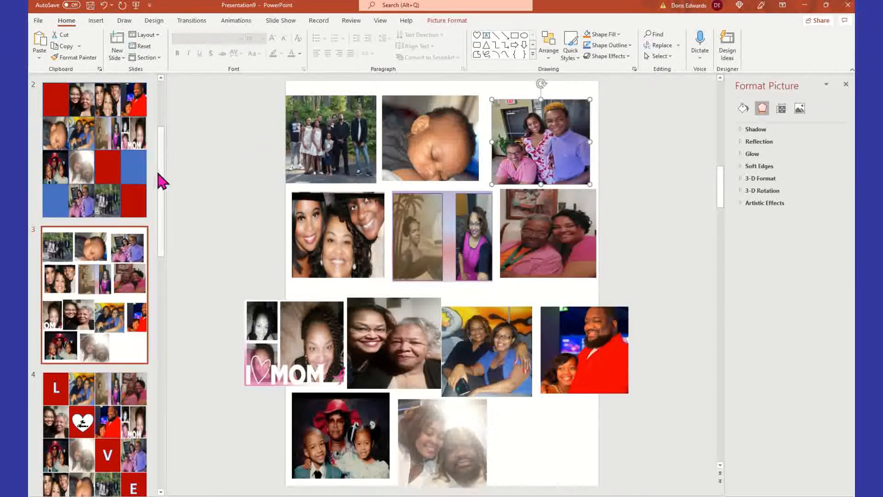
pyautogui.click(135, 170)
pyautogui.click(564, 297)
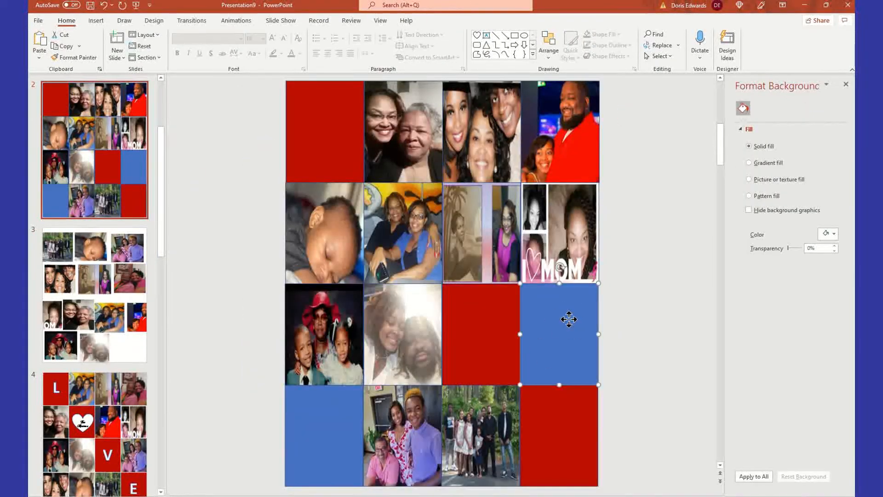
pyautogui.click(792, 210)
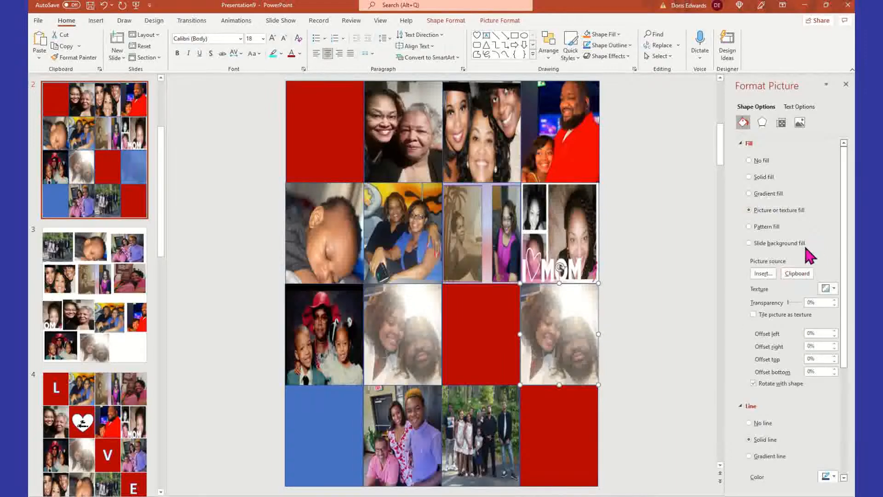
pyautogui.click(797, 273)
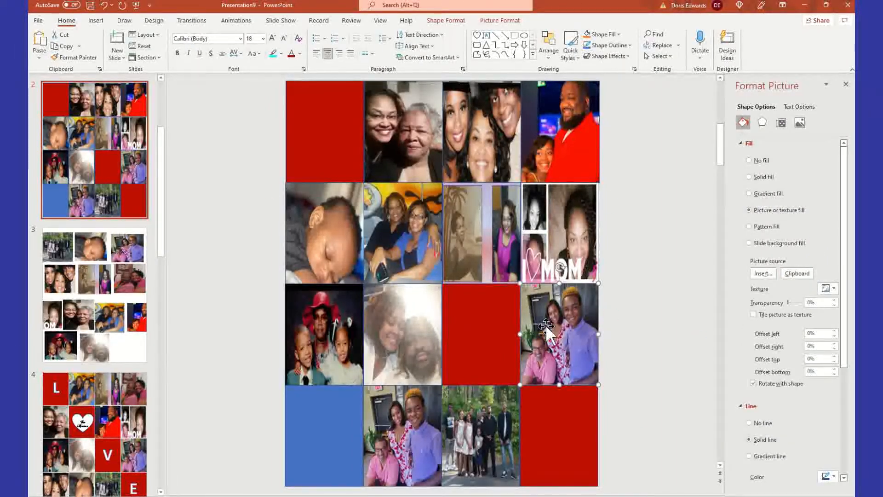
# Step: Copy slide 3's photo of the seated pair in pink tones and use it as the picture fill for slide 2's bottom-row first cell
pyautogui.click(110, 301)
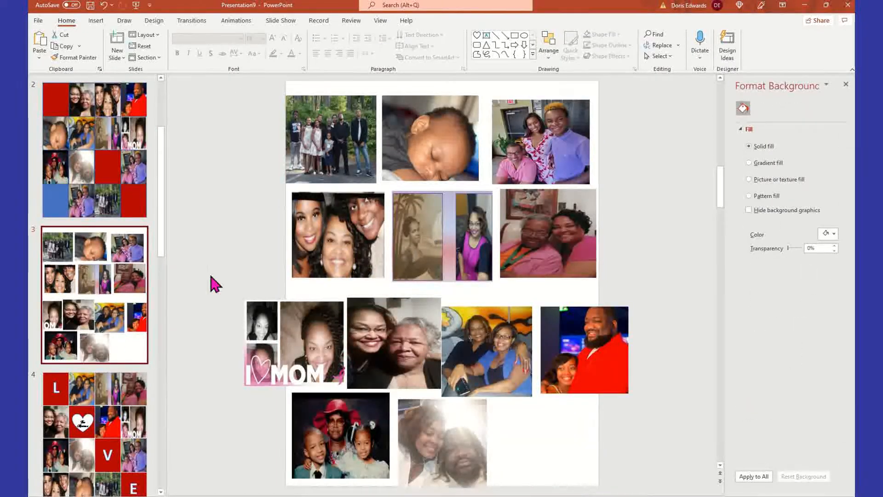
pyautogui.click(125, 133)
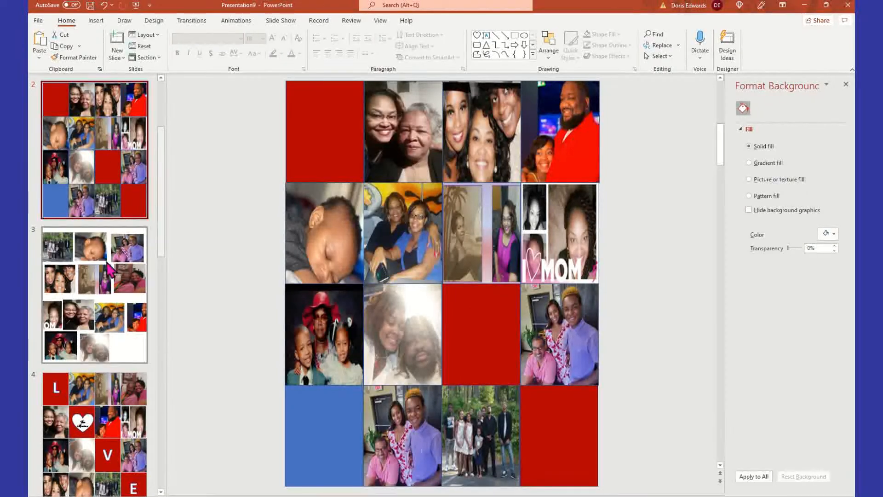
pyautogui.click(113, 285)
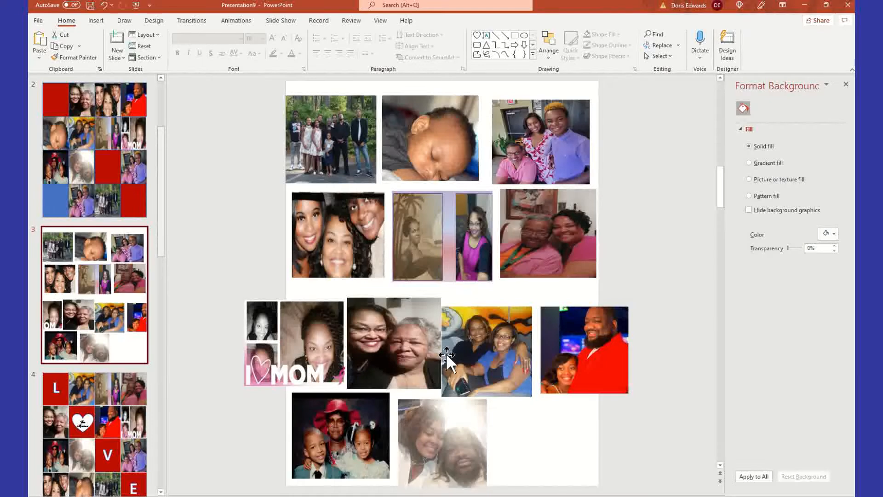
pyautogui.click(557, 217)
pyautogui.rightClick(558, 216)
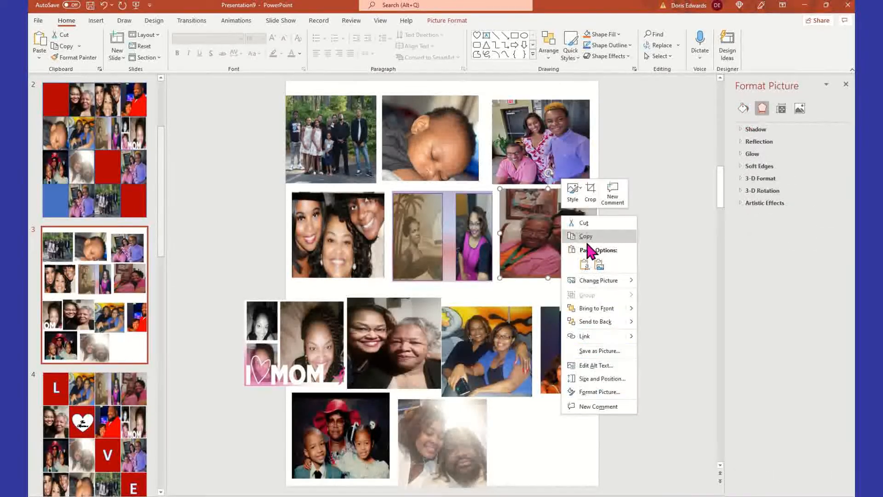
pyautogui.click(584, 235)
pyautogui.click(110, 197)
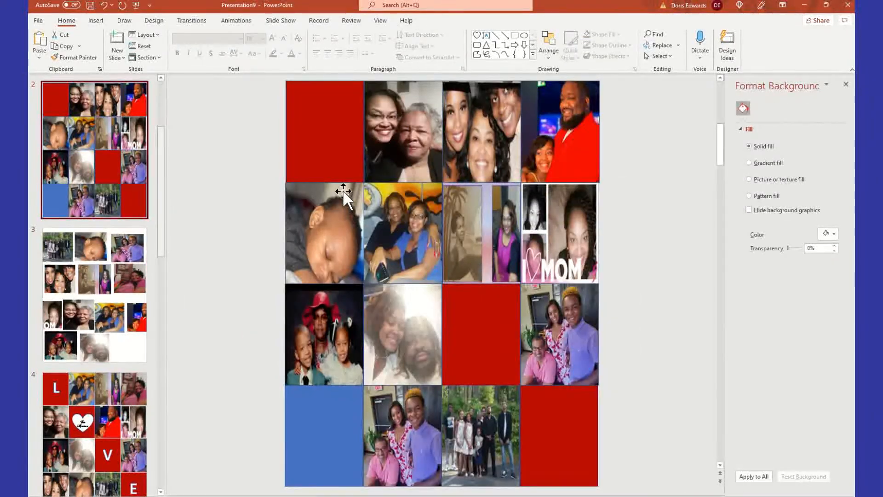
pyautogui.click(321, 425)
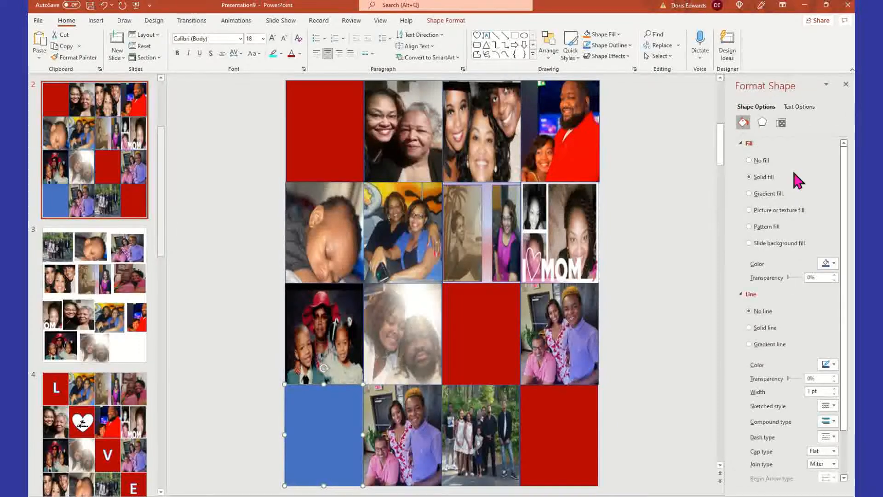
pyautogui.click(779, 211)
pyautogui.click(802, 275)
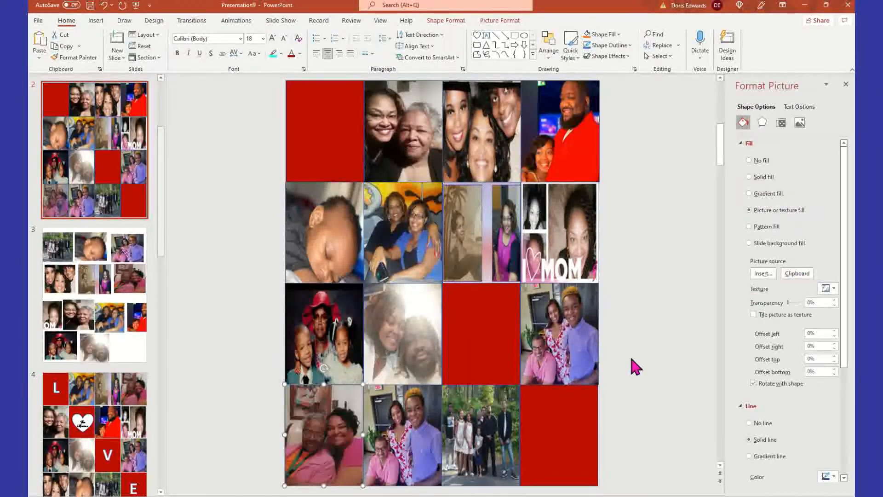
# Step: Copy slide 3's photo of the two women in dark clothes and use it as the picture fill for slide 2's third-row fourth cell
pyautogui.click(591, 348)
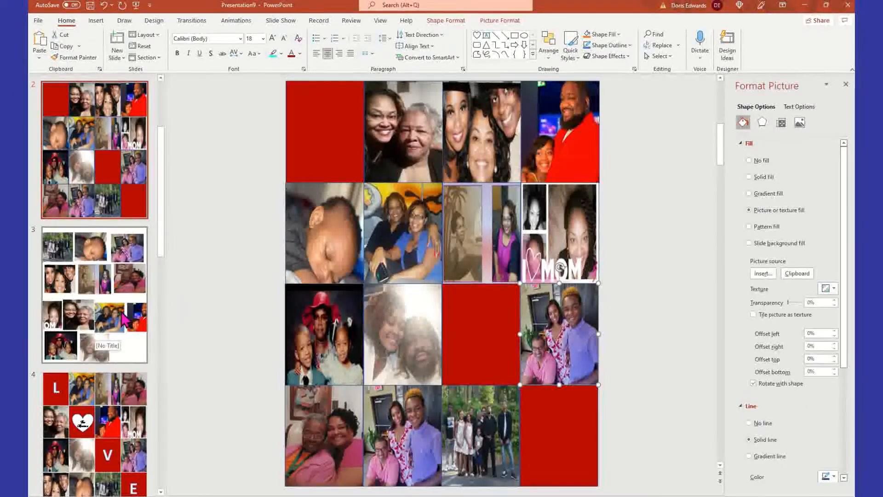
pyautogui.click(144, 290)
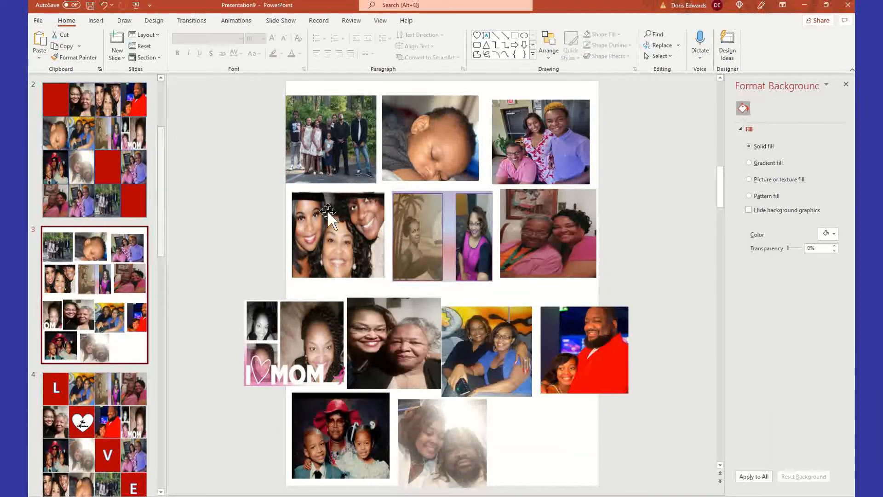
pyautogui.rightClick(364, 222)
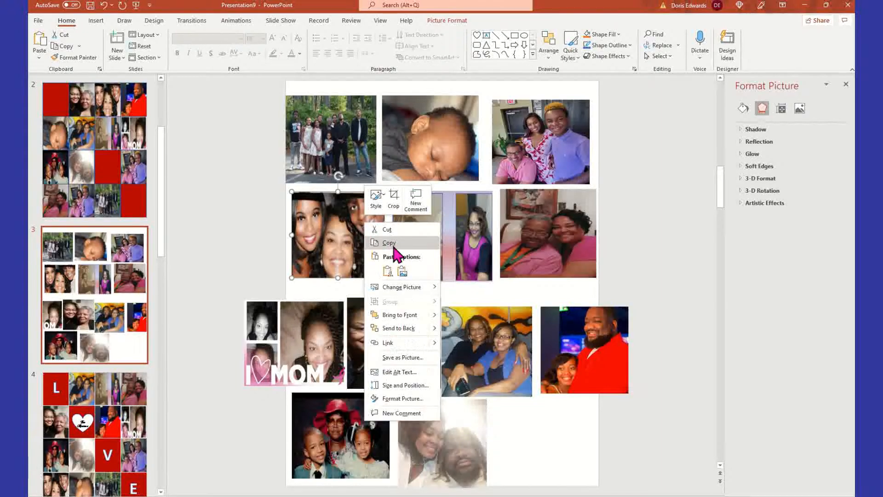
pyautogui.click(391, 244)
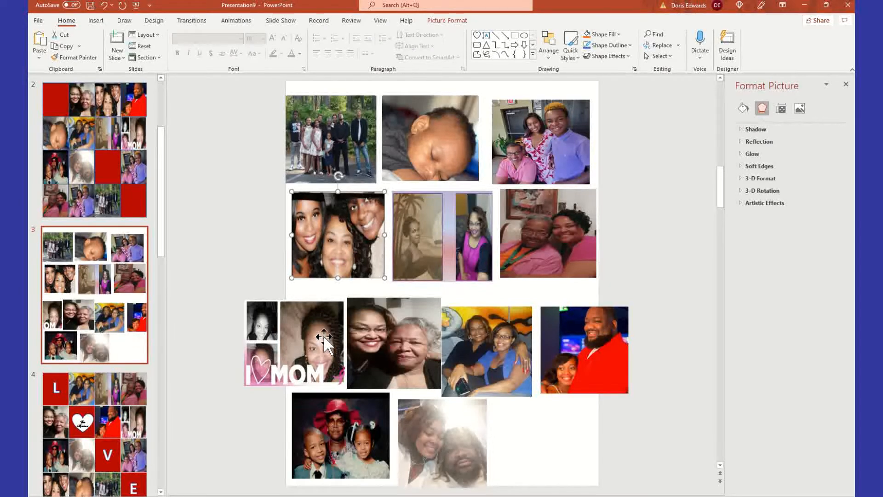
pyautogui.rightClick(420, 338)
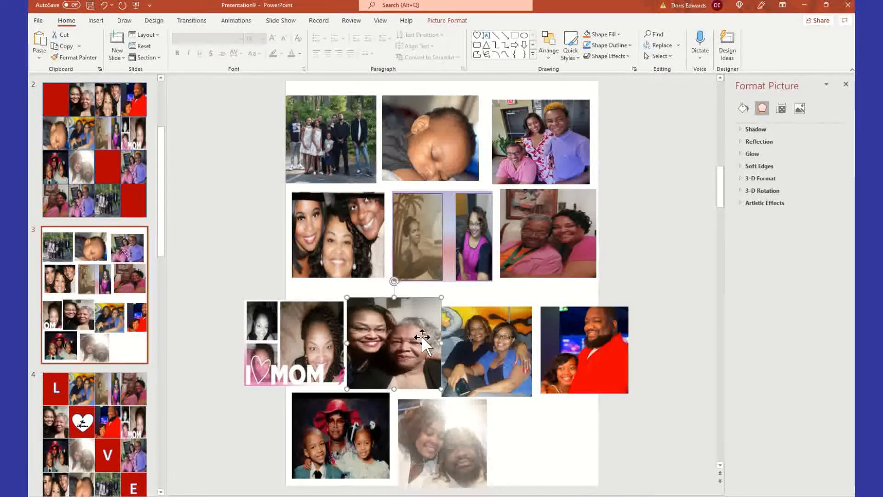
pyautogui.click(447, 159)
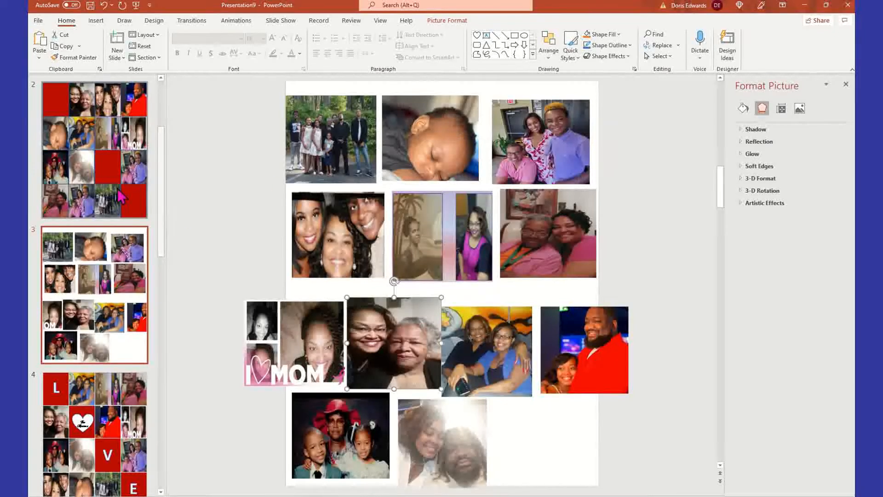
pyautogui.click(79, 177)
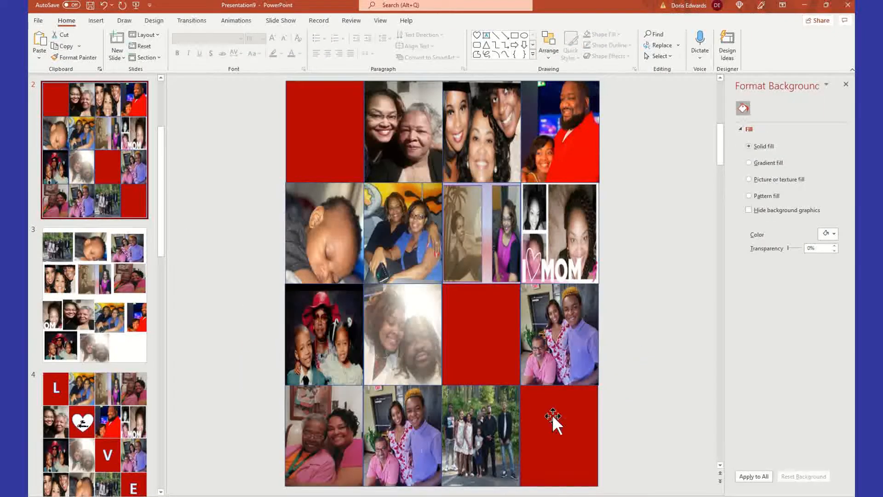
pyautogui.click(558, 324)
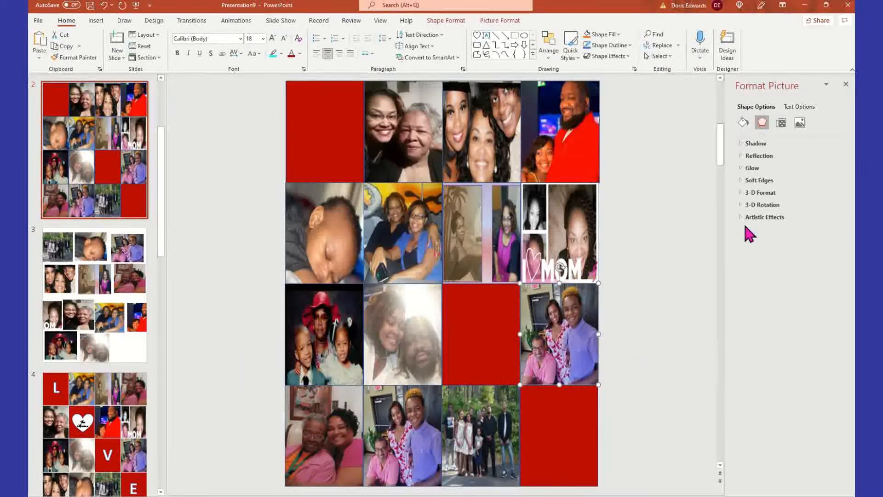
pyautogui.click(743, 122)
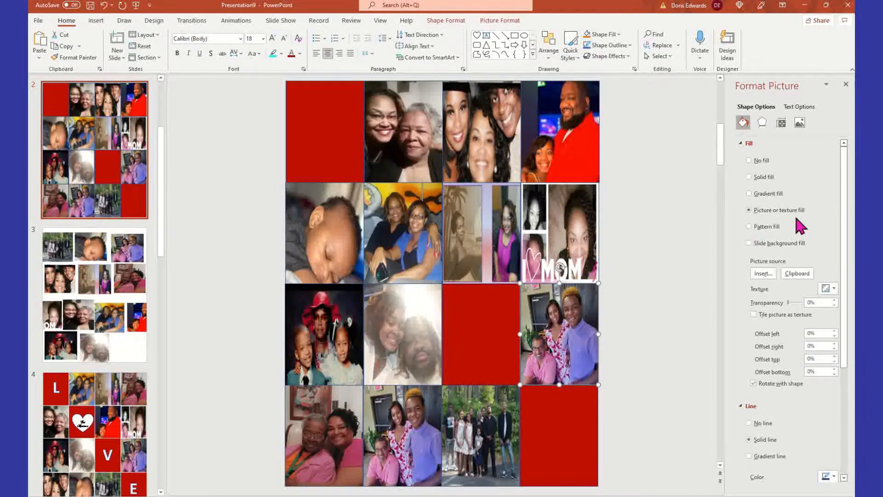
pyautogui.click(799, 273)
pyautogui.click(654, 366)
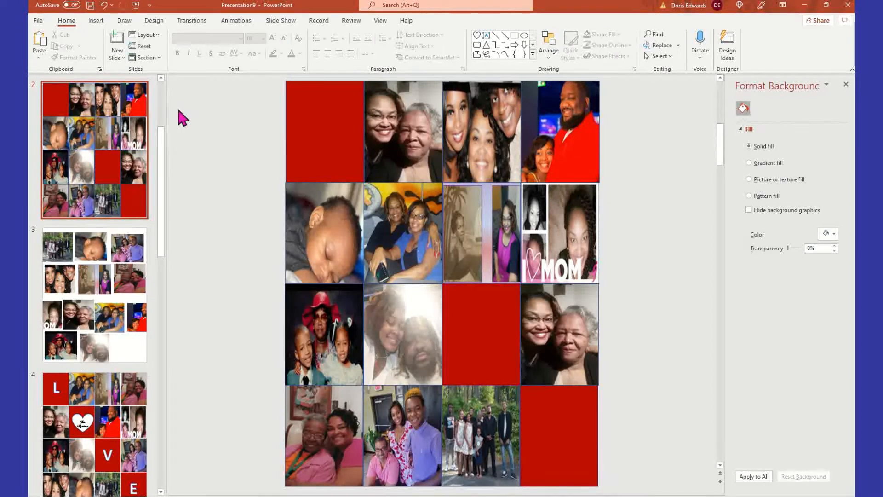
pyautogui.click(343, 131)
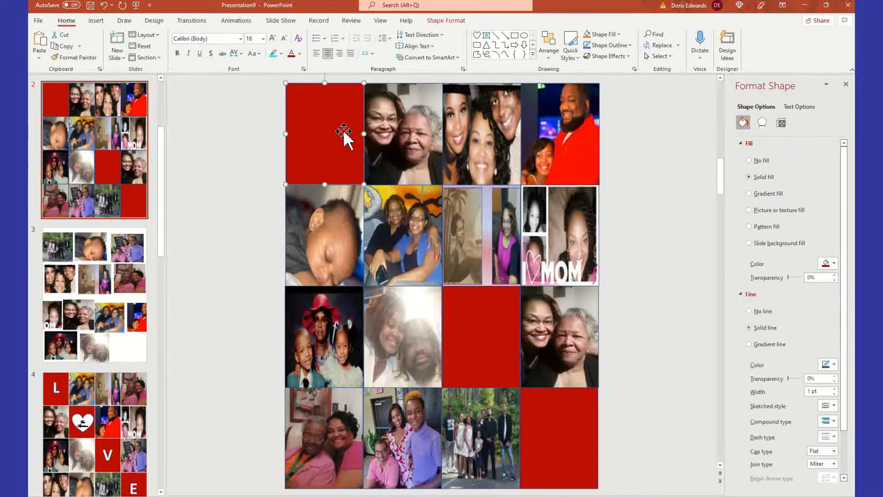
pyautogui.click(246, 149)
pyautogui.click(341, 92)
pyautogui.click(239, 139)
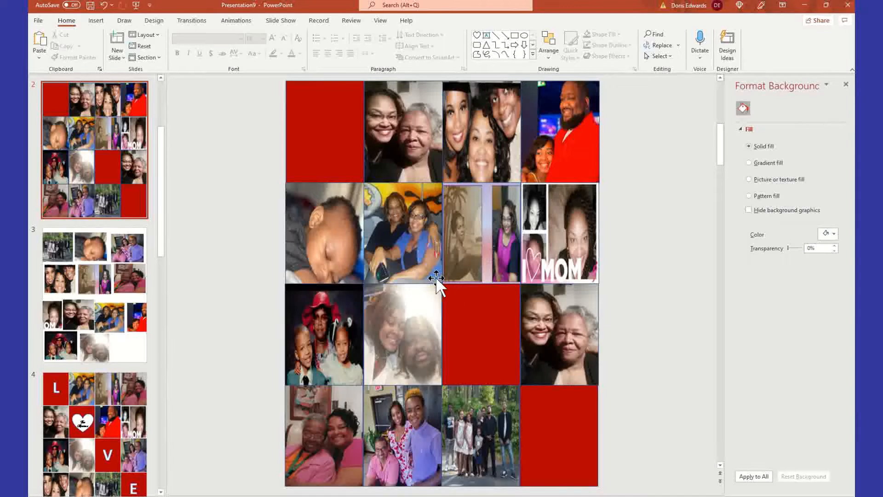
# Step: Replace the picture in slide 2's second-row second cell with a solid dark red fill
pyautogui.click(412, 229)
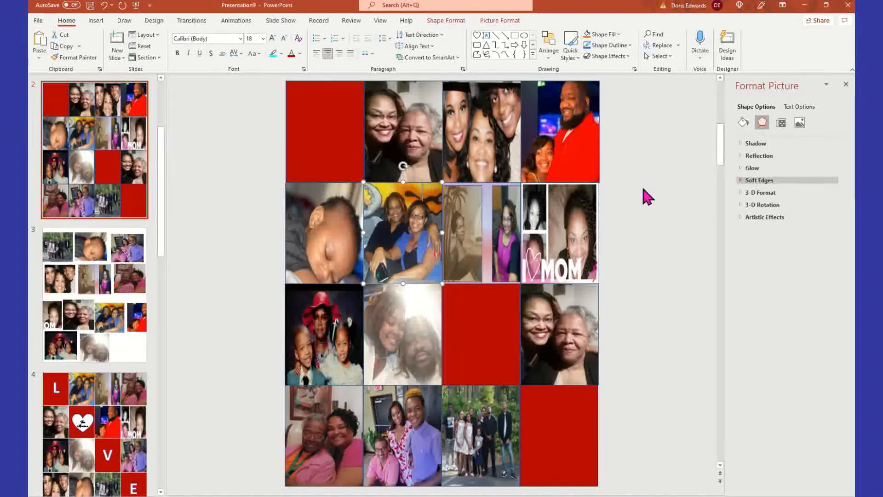
pyautogui.click(743, 123)
pyautogui.click(768, 180)
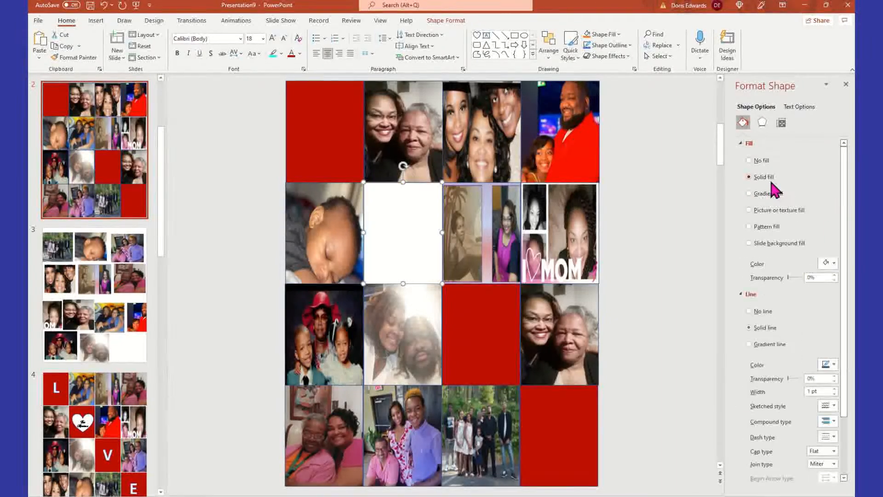
pyautogui.click(834, 264)
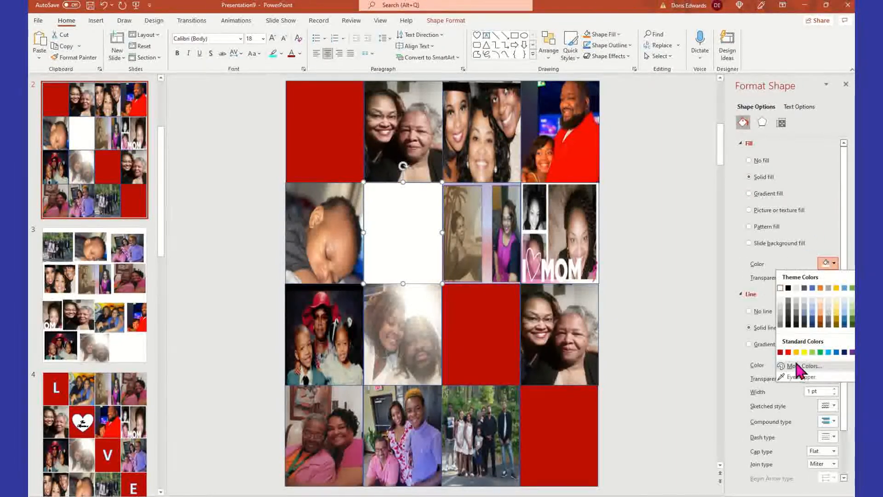
pyautogui.click(781, 352)
pyautogui.click(642, 326)
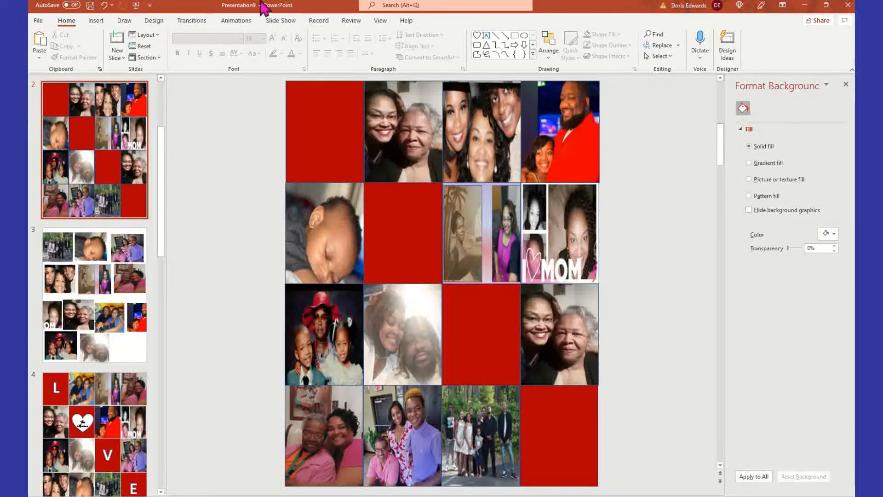
pyautogui.click(352, 121)
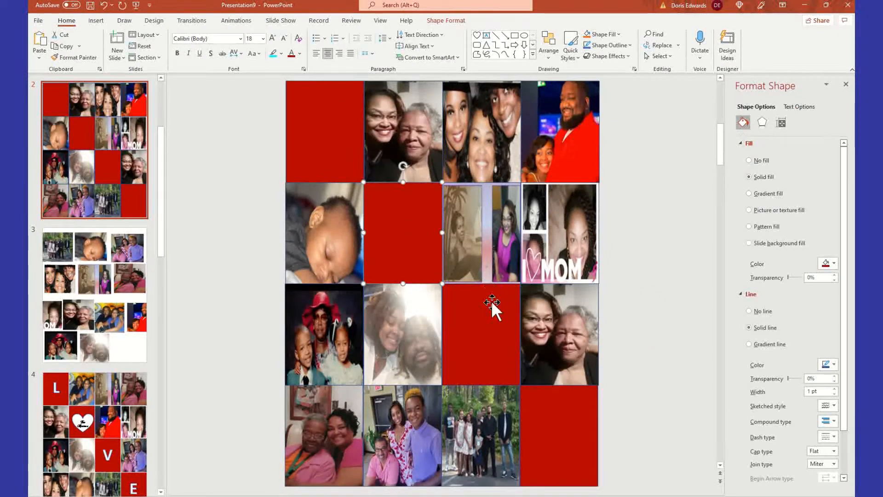
pyautogui.click(572, 421)
pyautogui.click(420, 200)
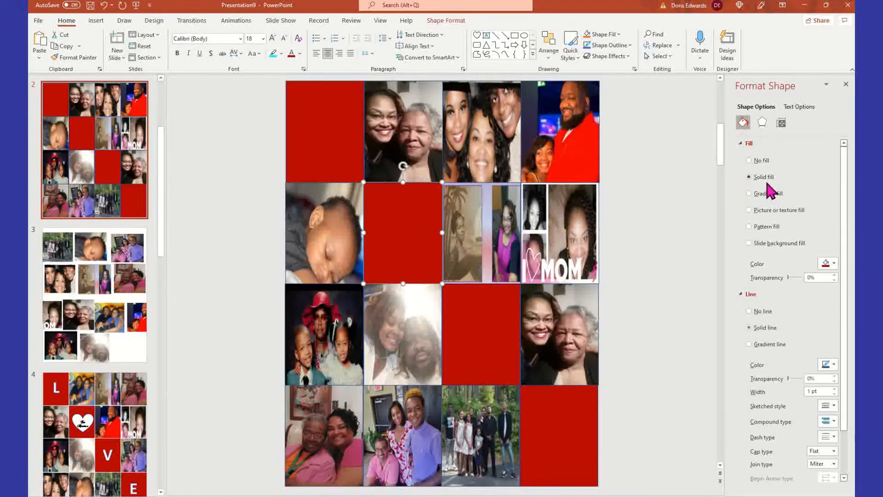
pyautogui.click(833, 264)
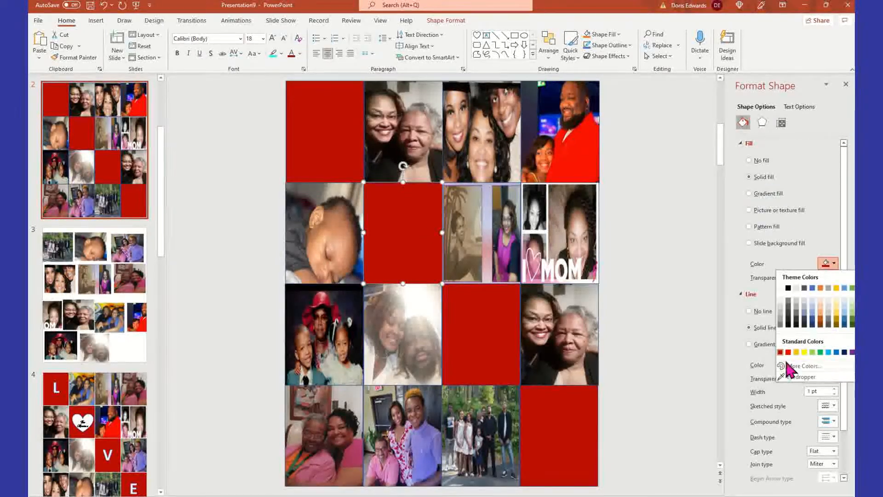
pyautogui.click(647, 235)
pyautogui.click(643, 301)
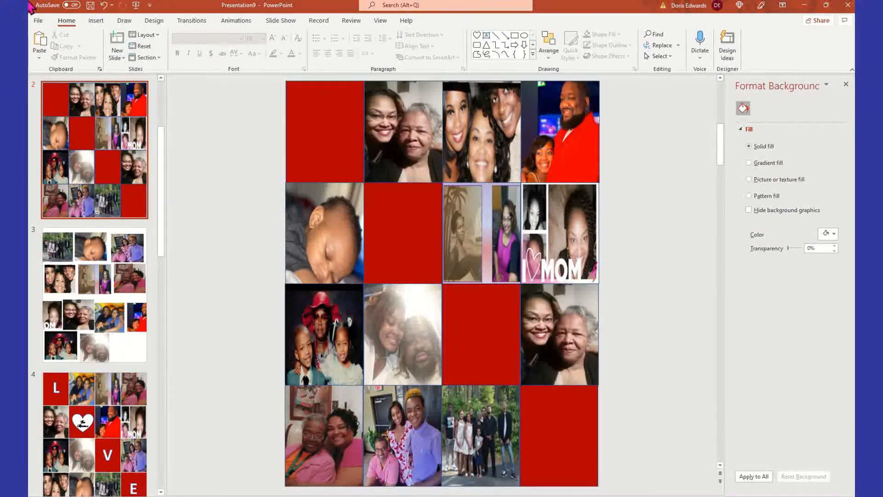
# Step: Insert a heart shape about 2.09" high and 1.97" wide, centred in slide 2's red second-row second cell
pyautogui.click(99, 23)
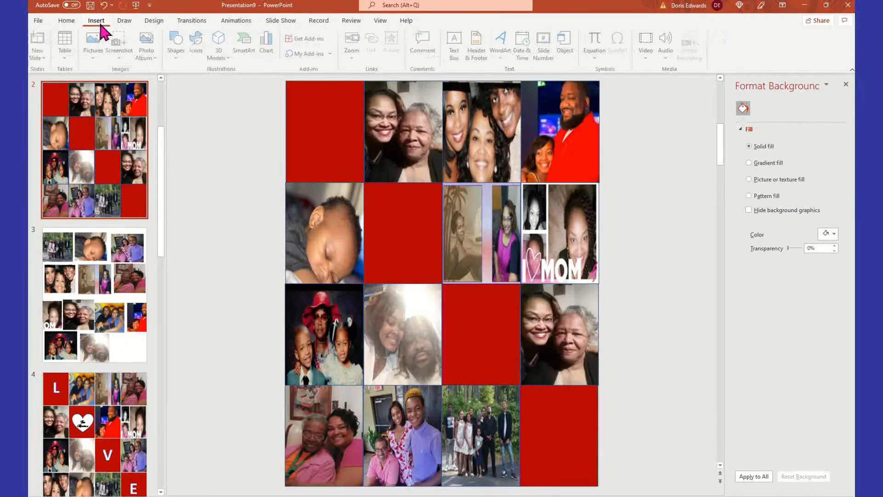
pyautogui.click(178, 55)
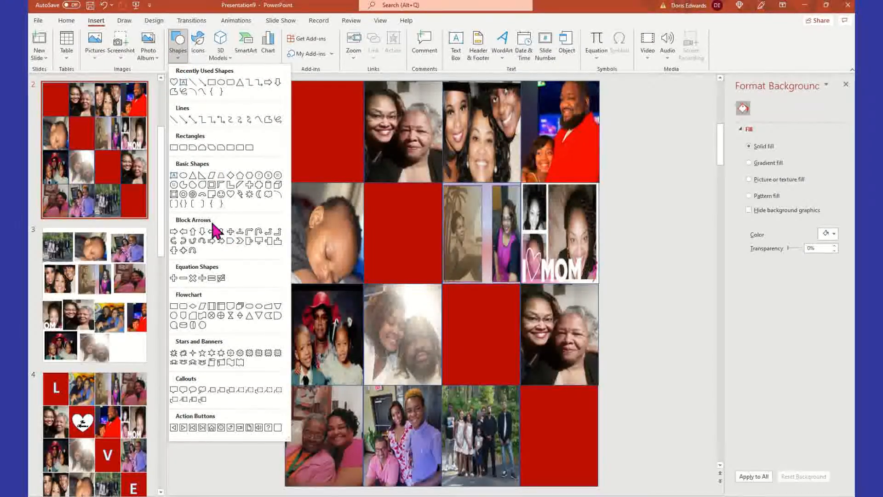
pyautogui.click(174, 90)
pyautogui.moveTo(375, 196); pyautogui.dragTo(447, 272)
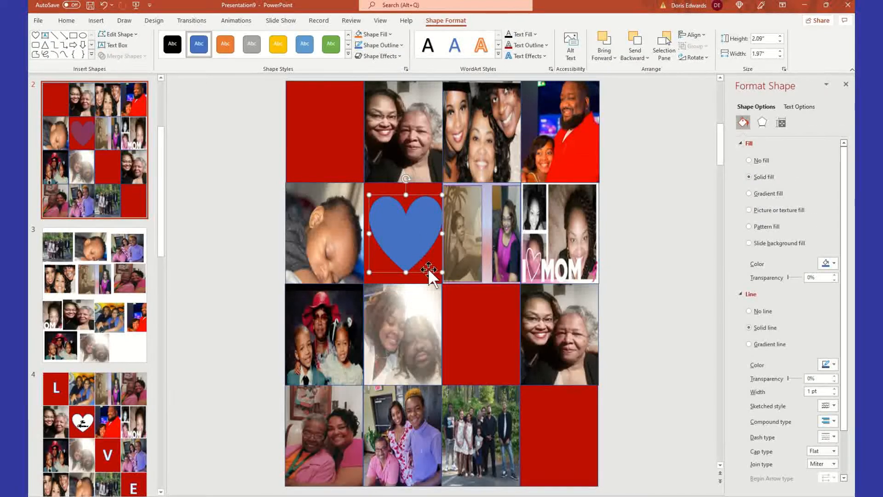
pyautogui.moveTo(418, 235); pyautogui.dragTo(416, 234)
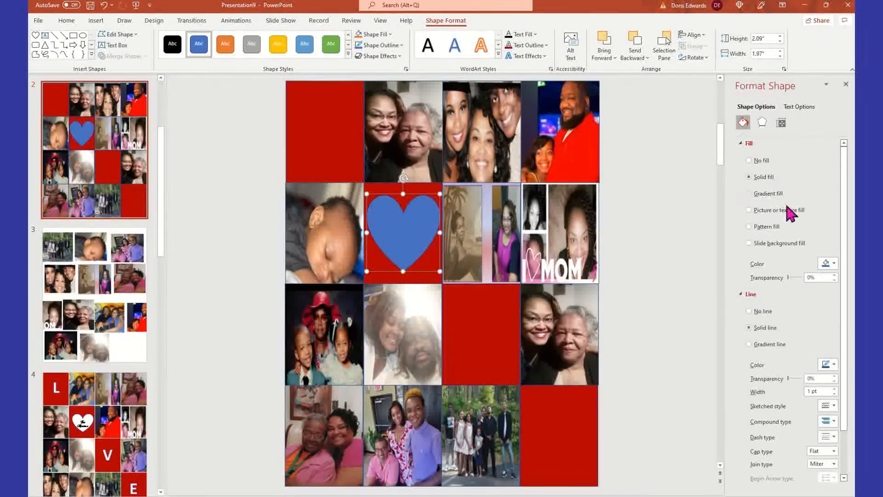
# Step: Give the heart a solid white fill and remove its outline
pyautogui.click(835, 265)
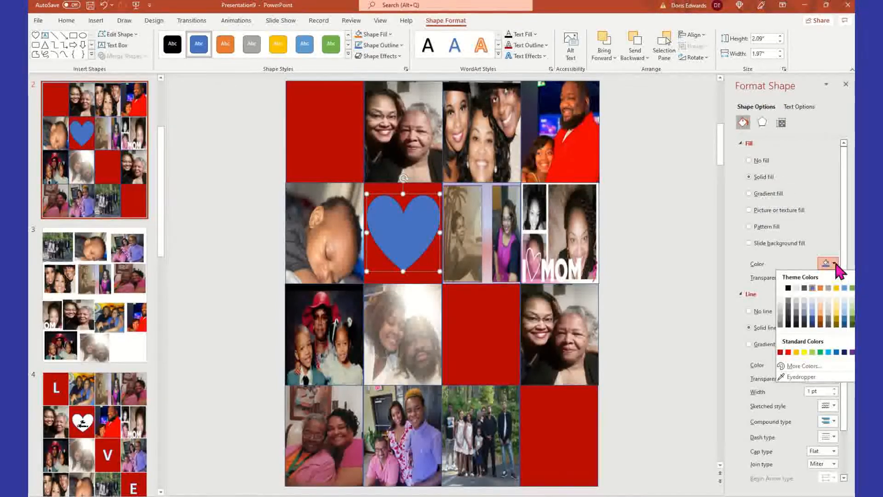
pyautogui.click(780, 288)
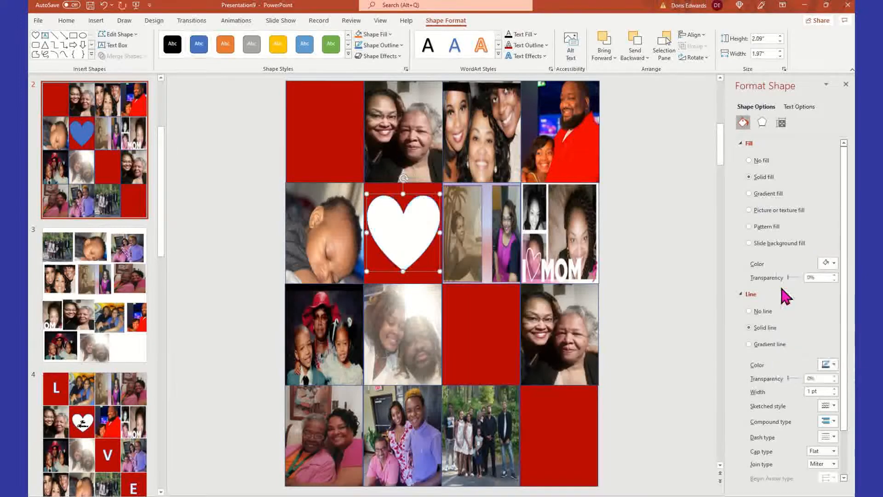
pyautogui.click(761, 312)
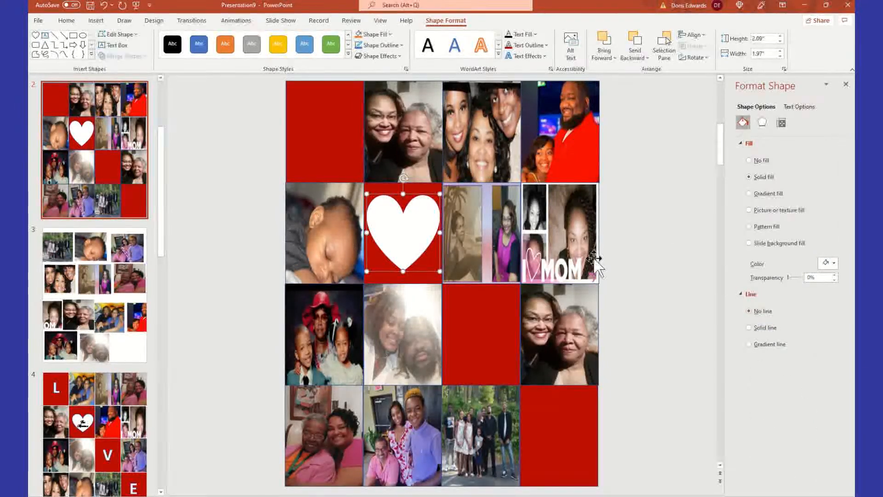
pyautogui.click(626, 246)
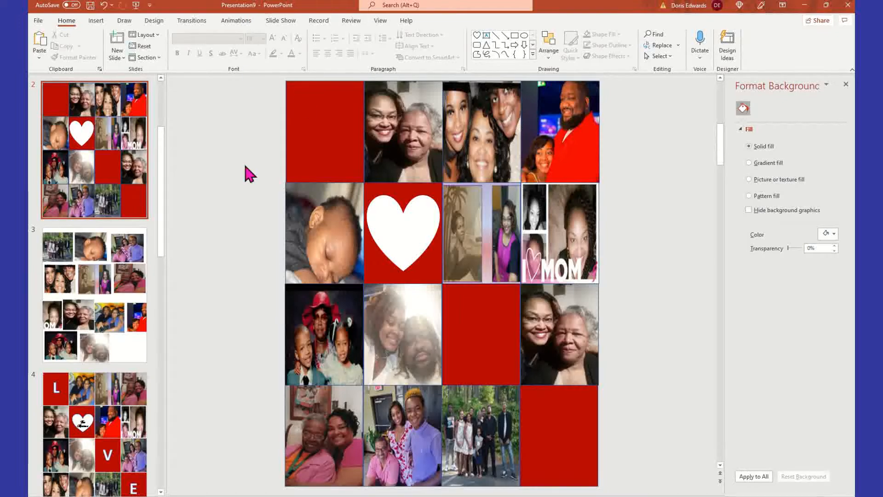
# Step: Add a text box containing the letter L in slide 2's red top-row first cell
pyautogui.click(98, 21)
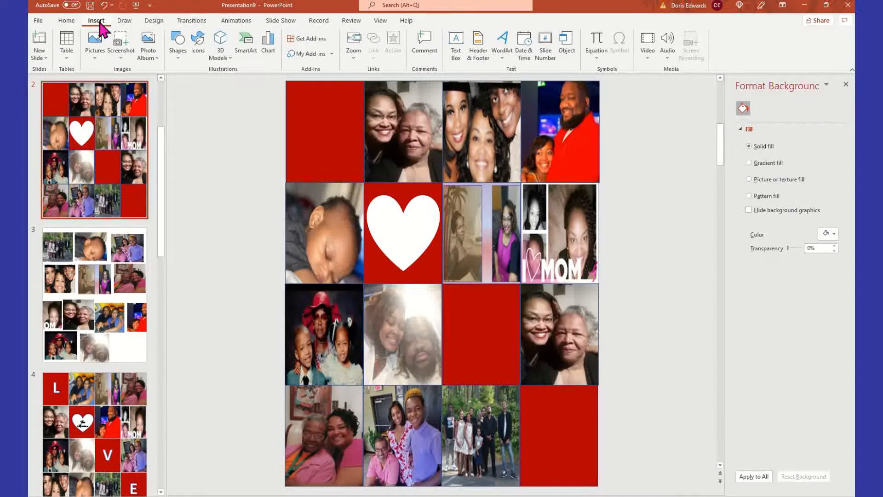
pyautogui.click(455, 46)
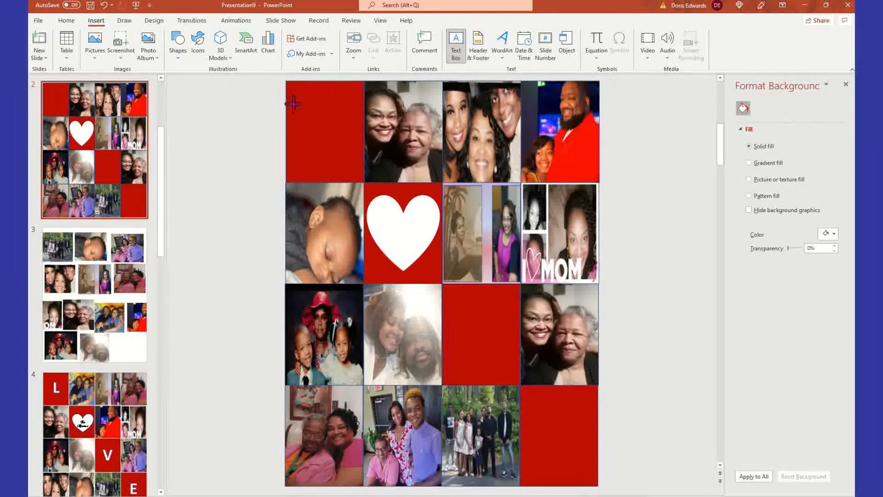
pyautogui.moveTo(349, 167); pyautogui.dragTo(346, 167)
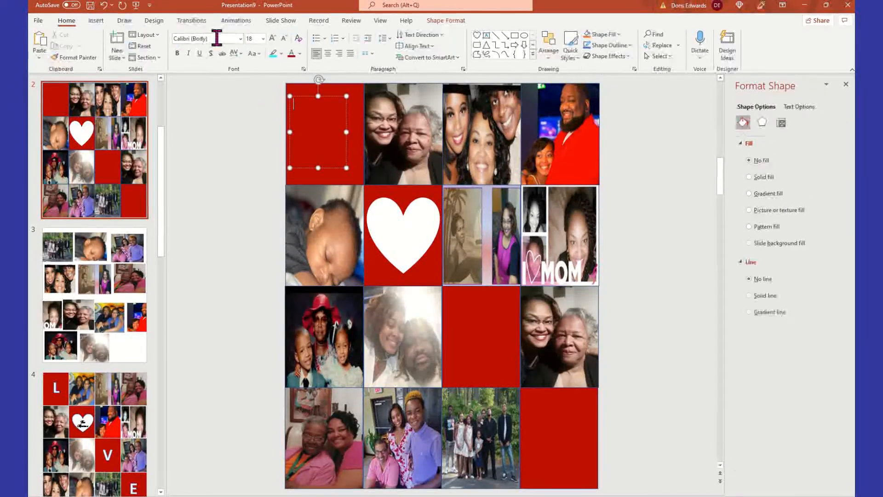
pyautogui.click(240, 39)
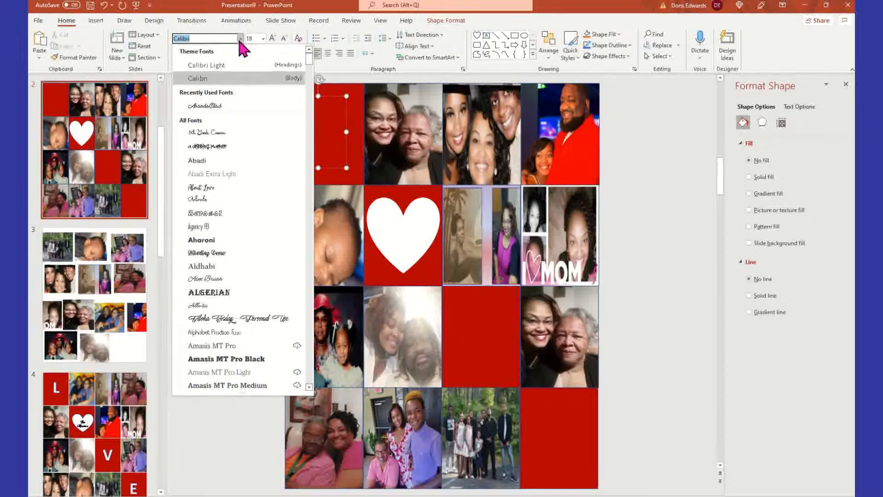
pyautogui.click(240, 39)
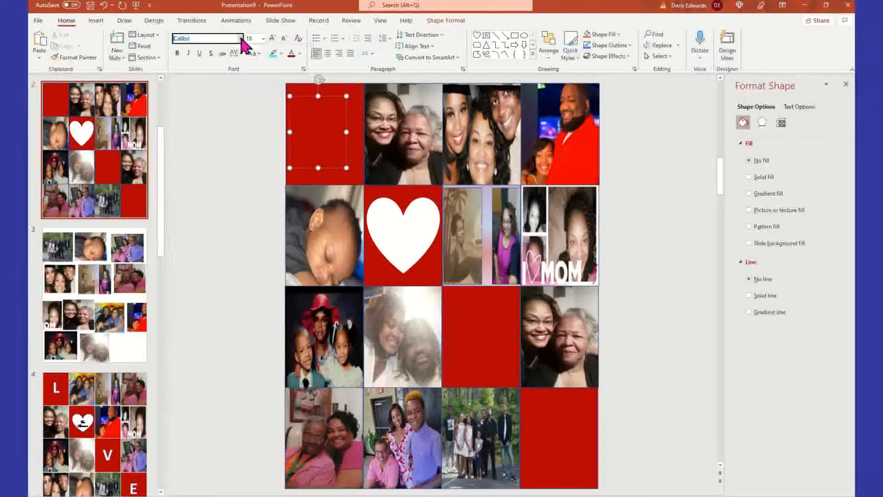
pyautogui.click(335, 128)
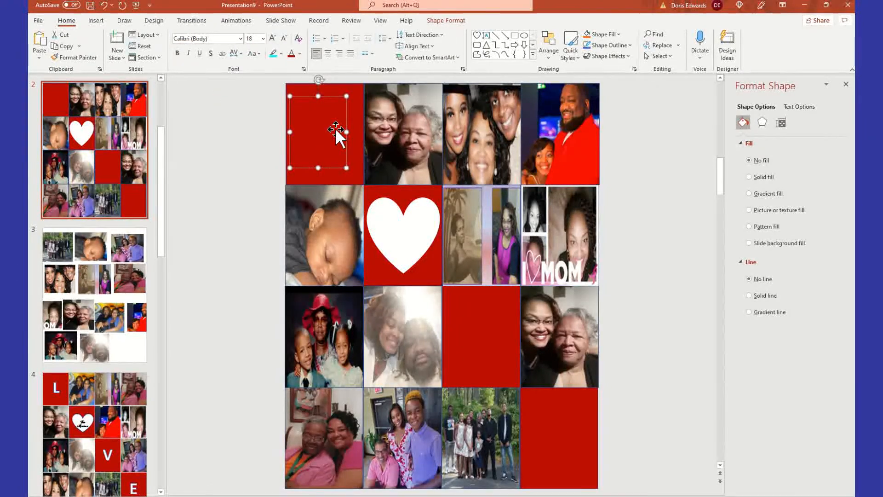
pyautogui.click(334, 129)
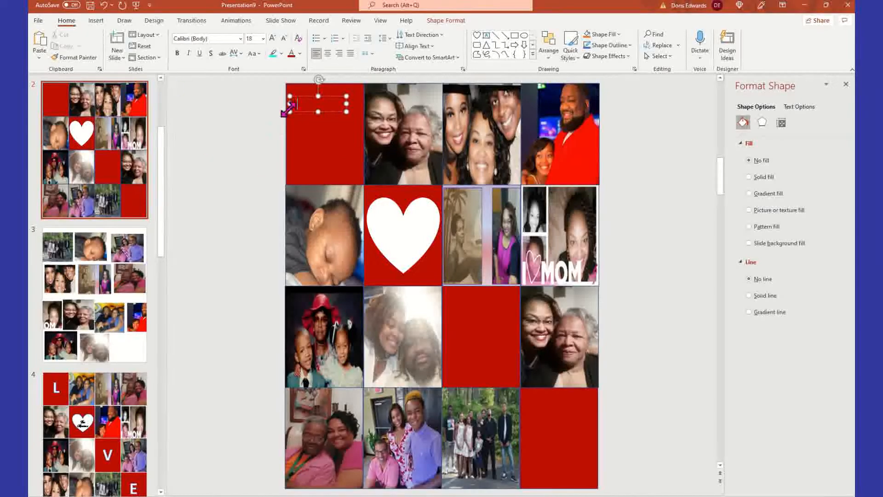
# Step: Set the letter L in the Articulate Extrabold font and colour it white
pyautogui.click(240, 38)
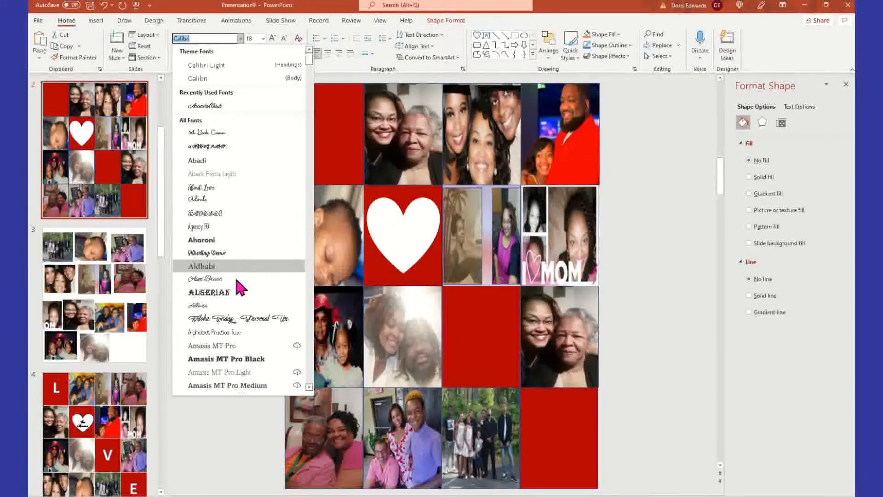
pyautogui.scroll(-8, 238, 305)
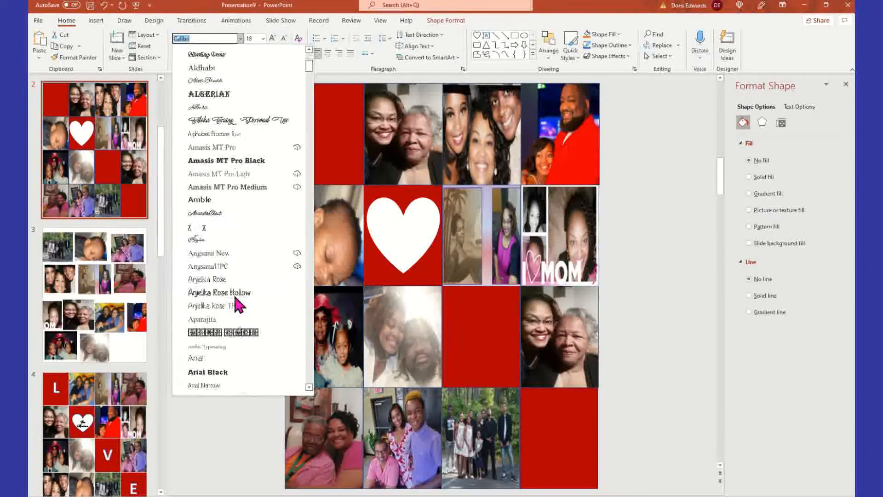
pyautogui.scroll(-3, 238, 304)
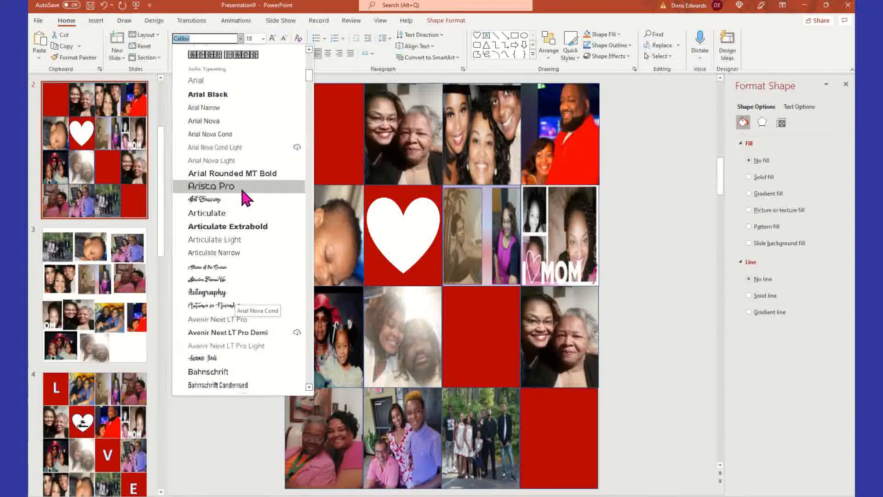
pyautogui.click(250, 228)
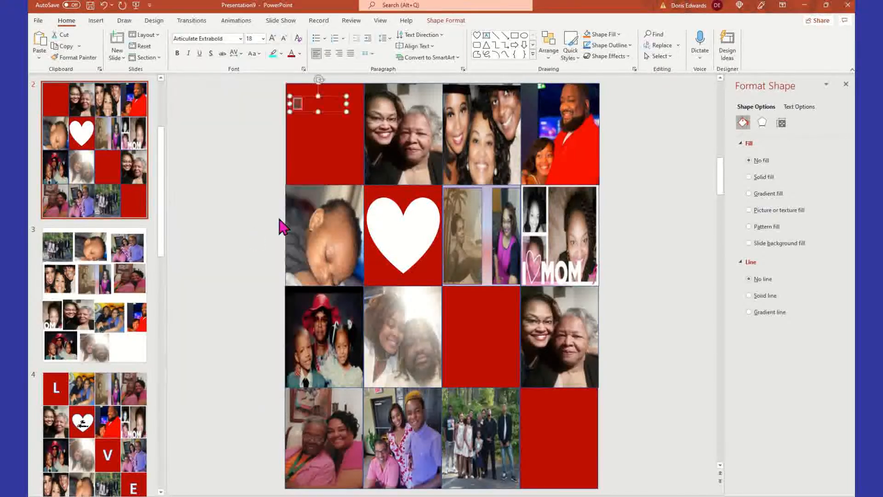
pyautogui.click(300, 54)
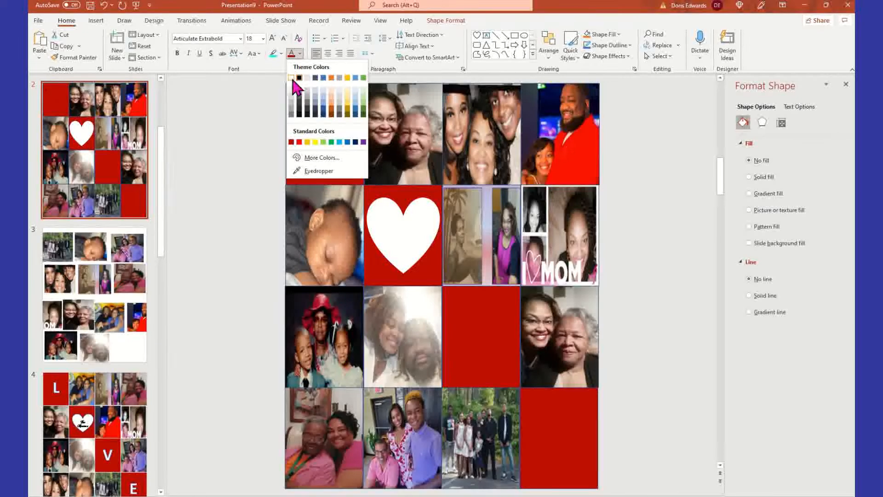
pyautogui.click(291, 78)
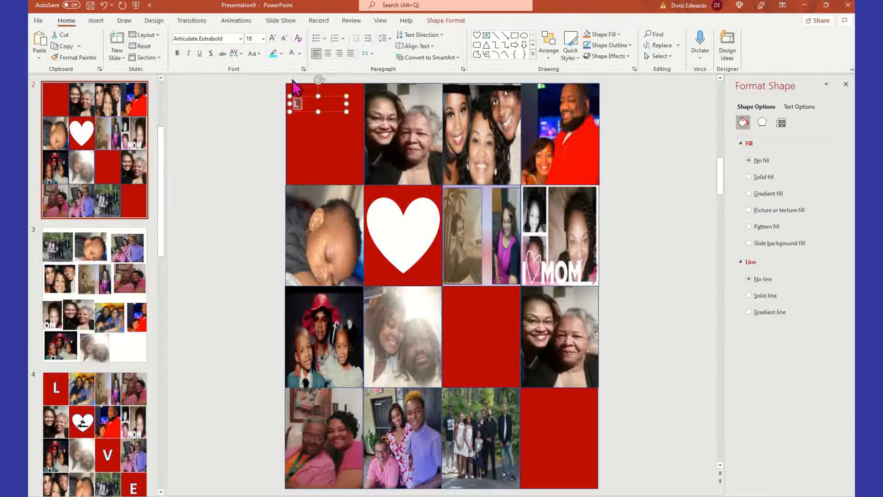
# Step: Enlarge the letter L to 96 pt and centre it in its red cell
pyautogui.click(263, 39)
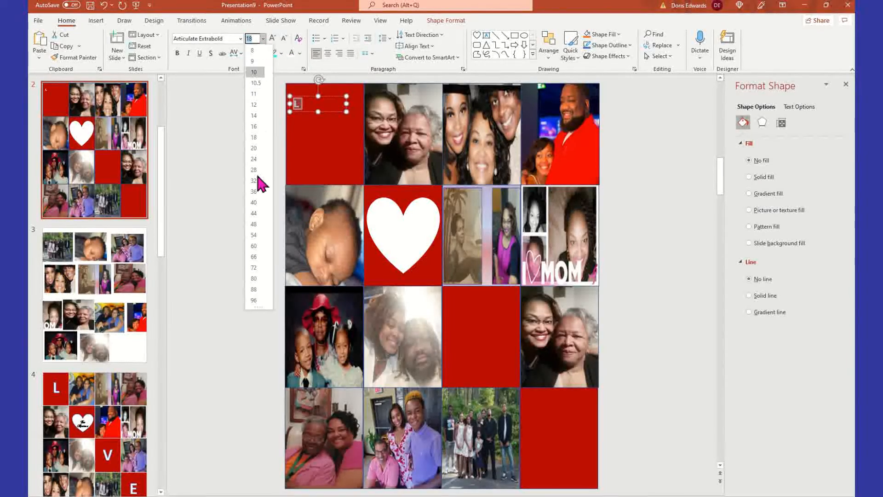
pyautogui.click(256, 300)
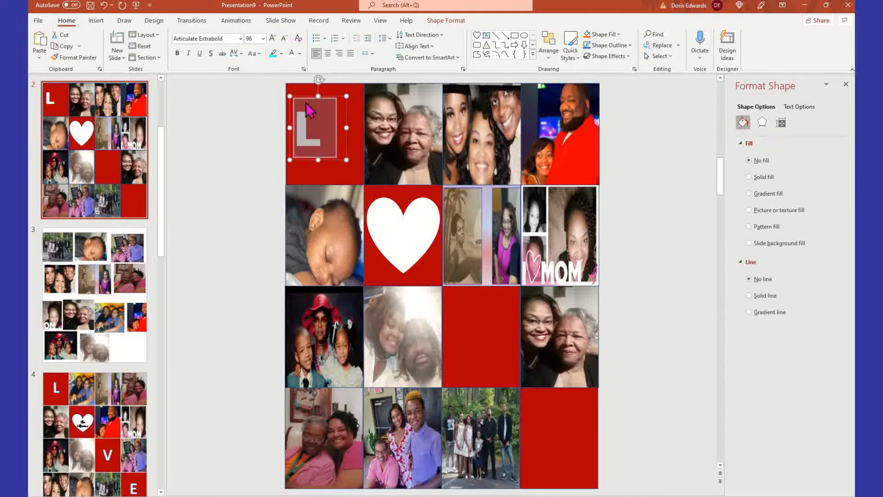
pyautogui.moveTo(324, 96); pyautogui.dragTo(342, 100)
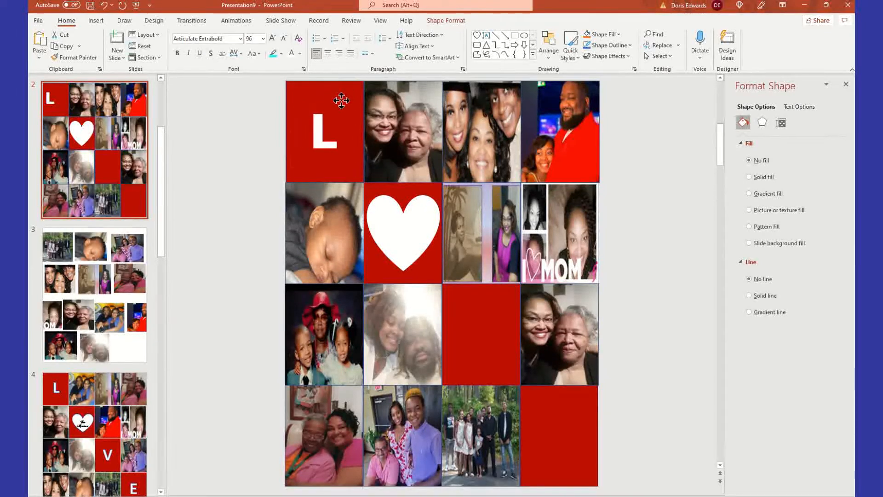
pyautogui.click(250, 138)
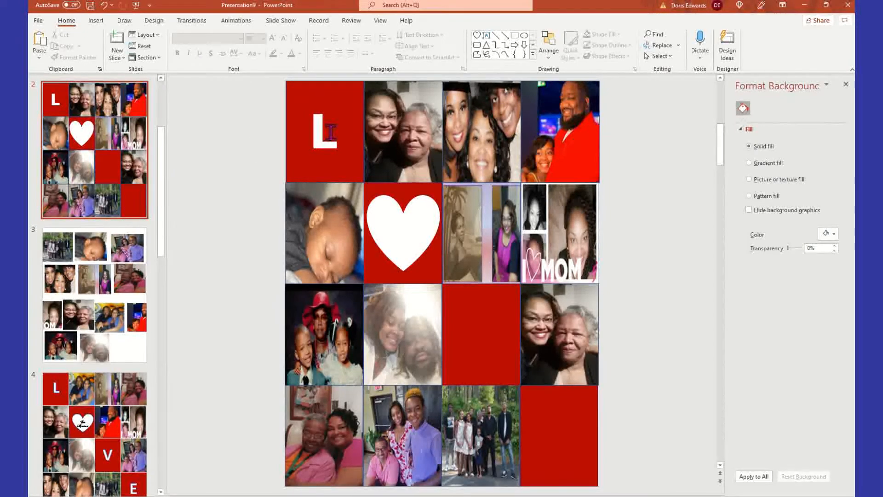
# Step: Duplicate the L text box into the red third-row third cell and change the copy's letter to V
pyautogui.click(316, 129)
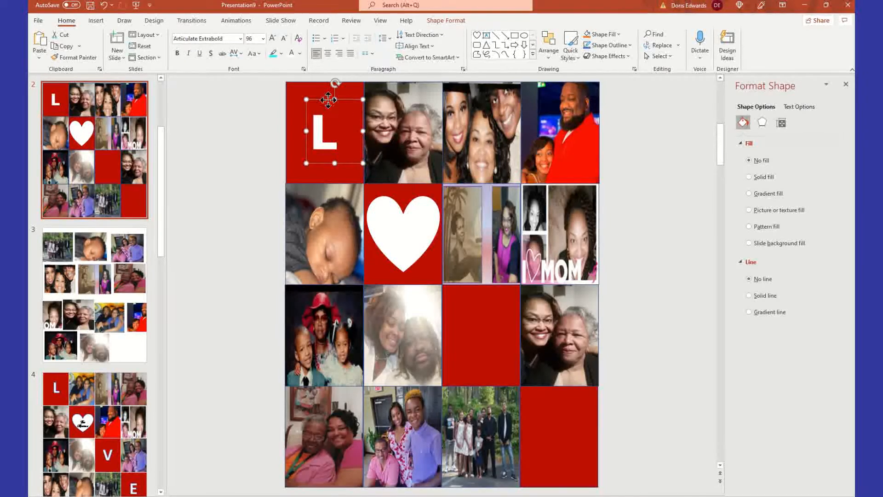
pyautogui.rightClick(327, 99)
pyautogui.click(353, 120)
pyautogui.click(253, 138)
pyautogui.rightClick(252, 138)
pyautogui.click(273, 155)
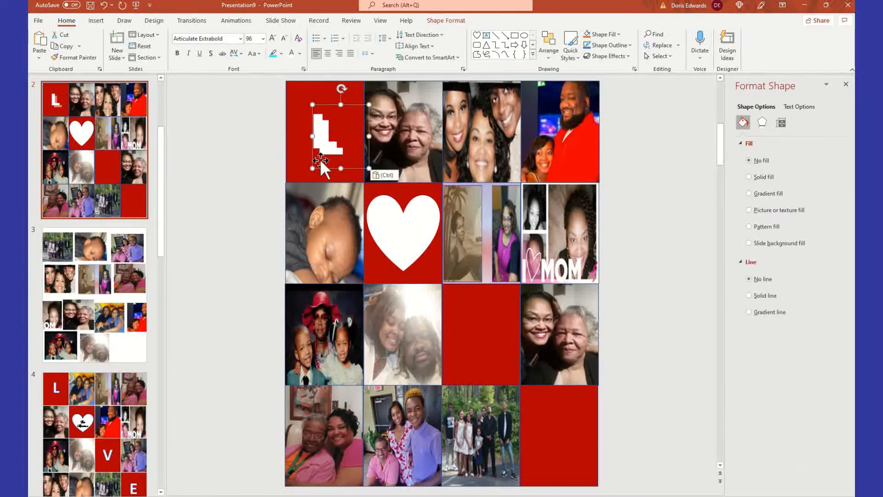
pyautogui.moveTo(362, 105); pyautogui.dragTo(508, 301)
pyautogui.doubleClick(478, 332)
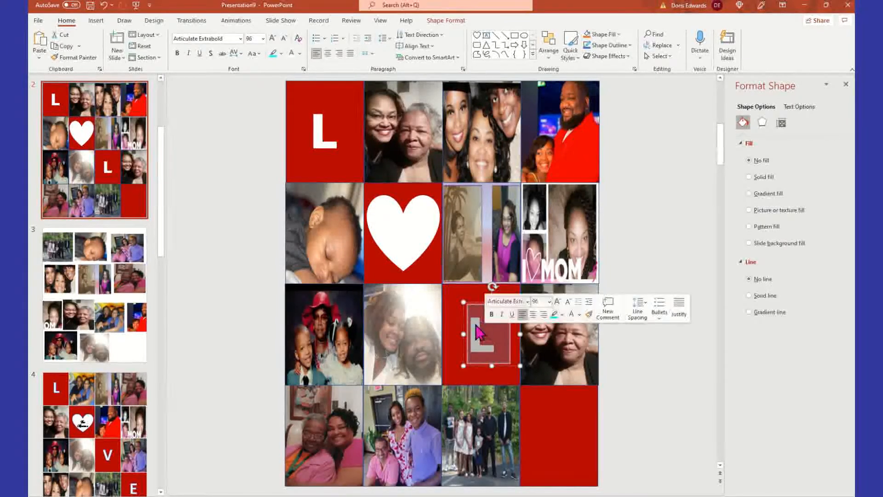
pyautogui.write('V')
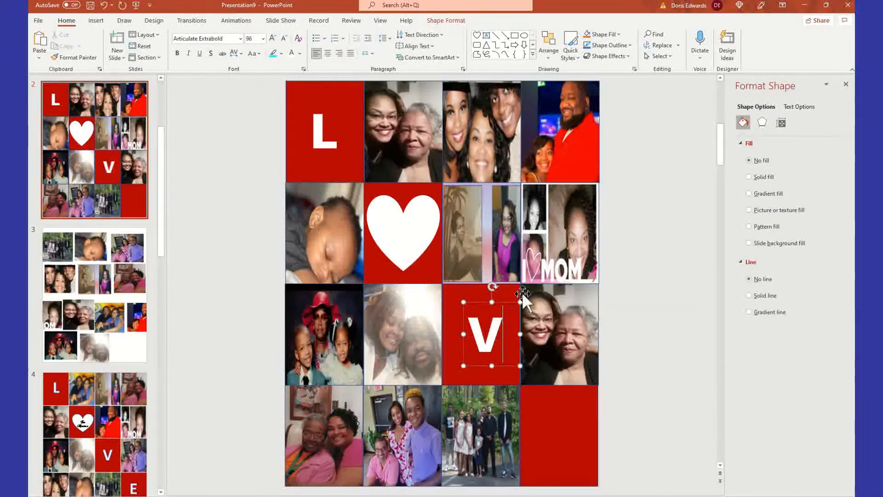
# Step: Paste another copy of the L text box into the red bottom-row fourth cell and change its letter to E
pyautogui.click(259, 245)
pyautogui.rightClick(258, 240)
pyautogui.click(278, 275)
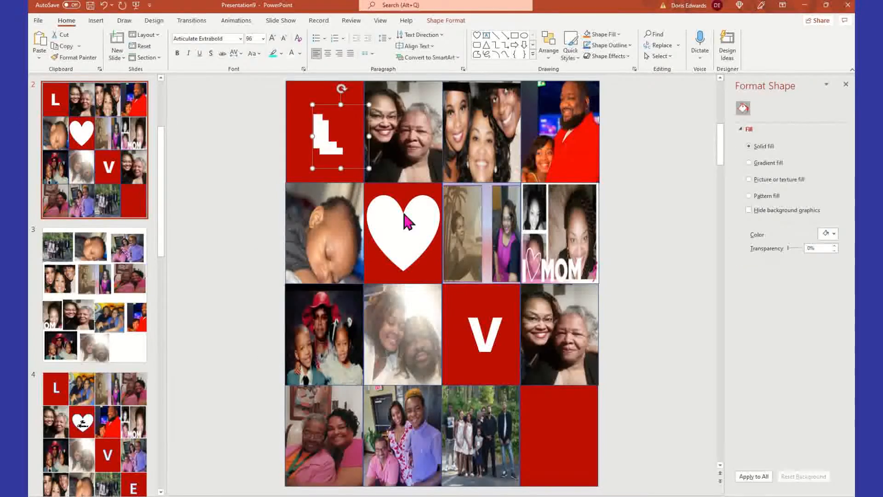
pyautogui.moveTo(312, 160); pyautogui.dragTo(538, 461)
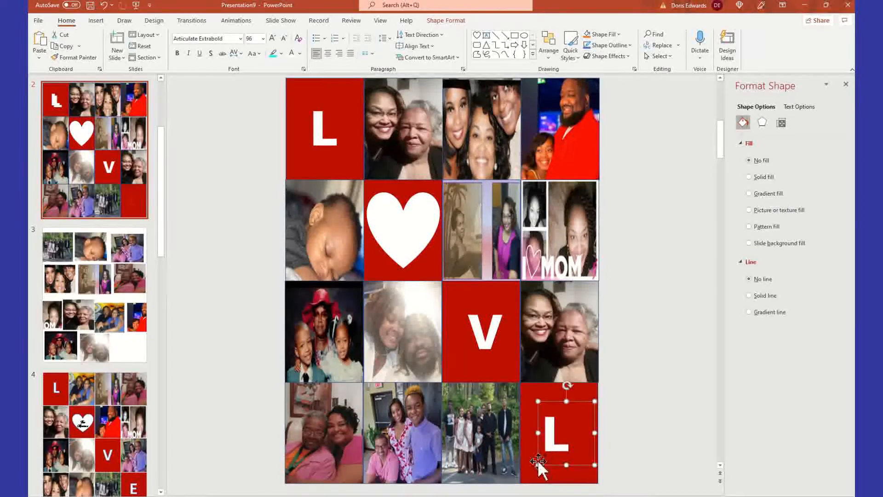
pyautogui.doubleClick(546, 434)
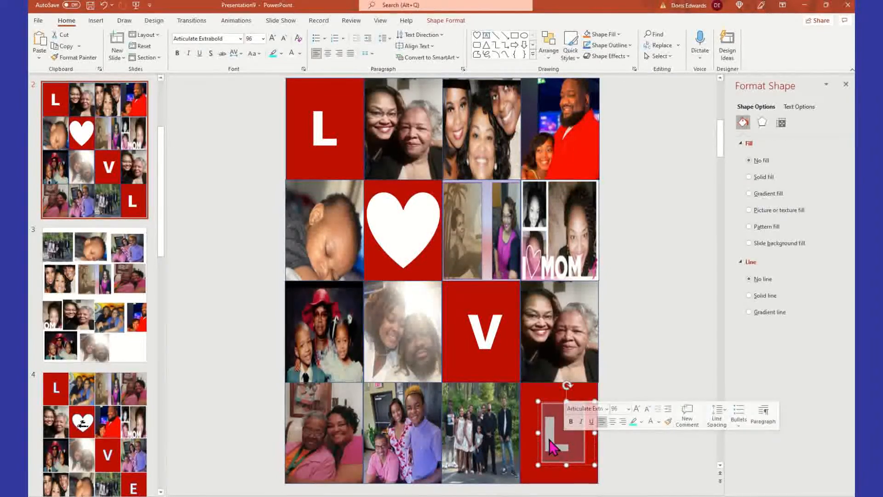
pyautogui.write('E')
pyautogui.click(685, 314)
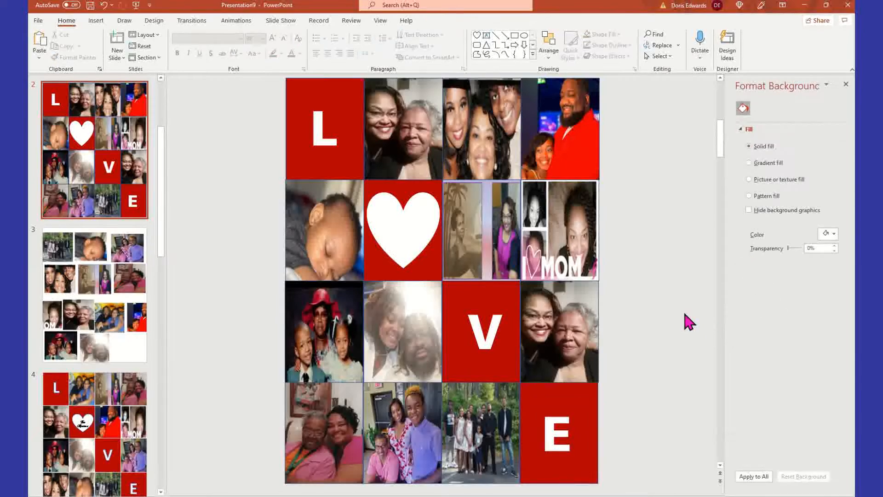
# Step: Shrink the white heart slightly and keep it centred in its red cell
pyautogui.click(407, 230)
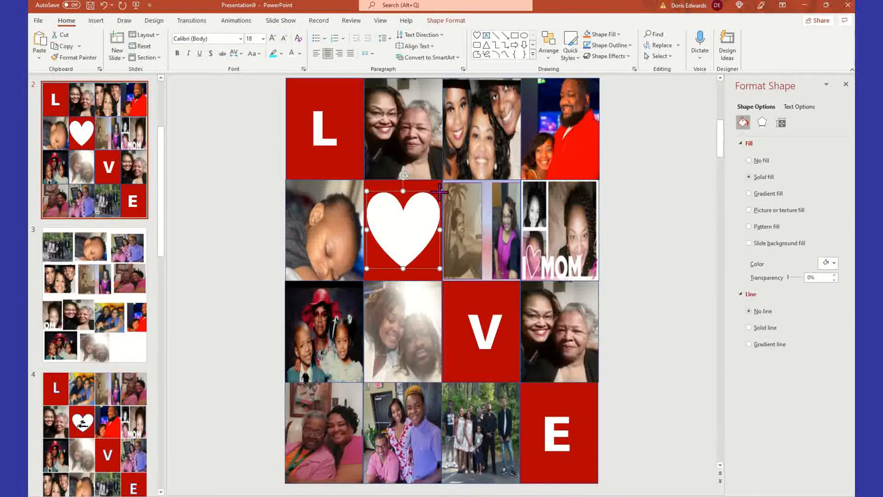
pyautogui.moveTo(440, 191); pyautogui.dragTo(414, 227)
pyautogui.click(223, 252)
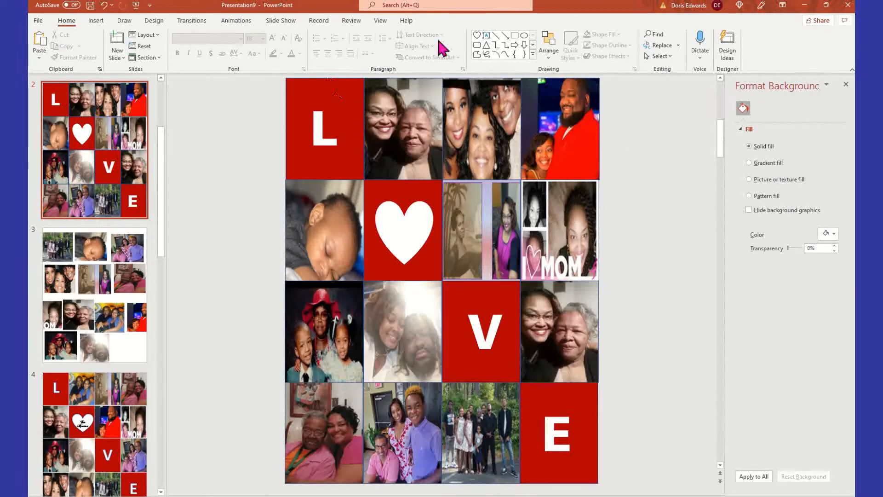
# Step: Add a text box over the white heart and enter "The" as its first line
pyautogui.click(96, 21)
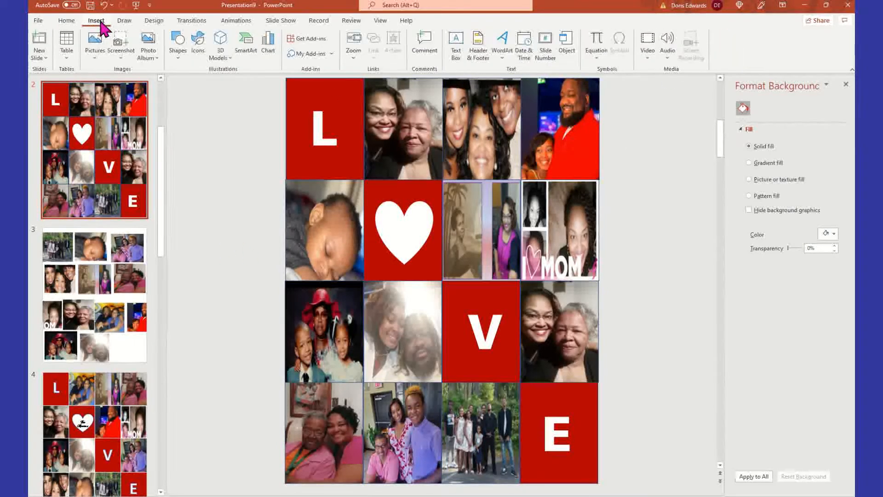
pyautogui.click(455, 55)
pyautogui.moveTo(385, 224); pyautogui.dragTo(421, 239)
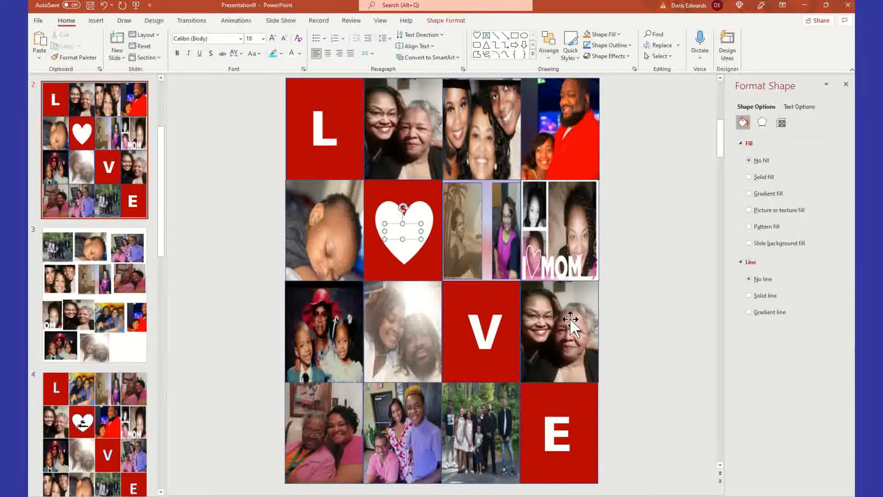
pyautogui.press('BackSpace')
pyautogui.write('The')
pyautogui.press('Return')
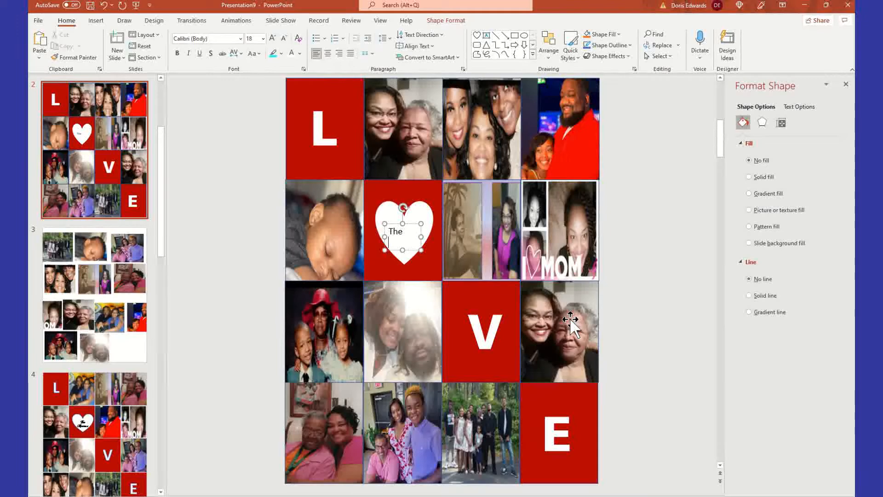
# Step: Enter the family's surname on the second line of the heart's text box, below "The"
pyautogui.click(570, 321)
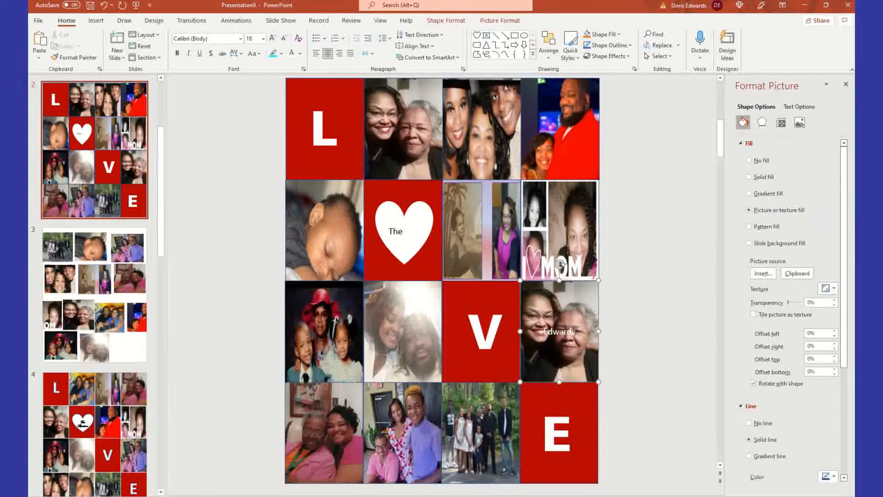
pyautogui.click(210, 254)
pyautogui.click(423, 242)
pyautogui.click(397, 231)
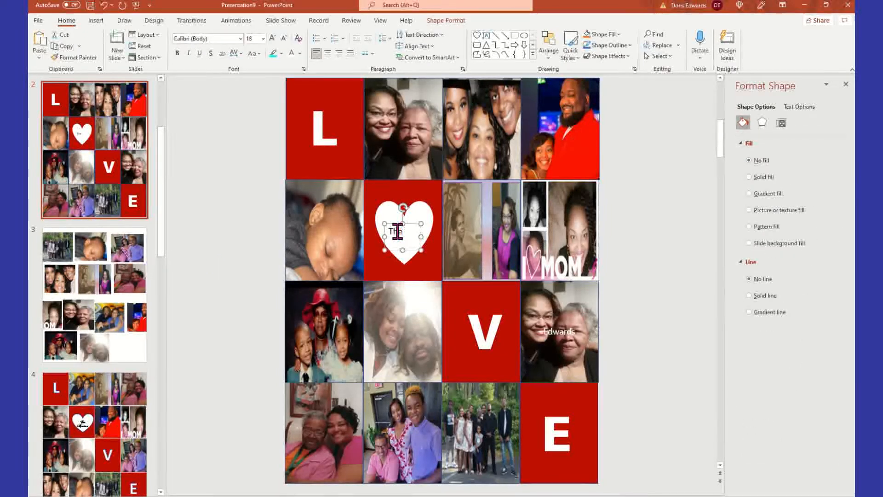
pyautogui.write('Ed')
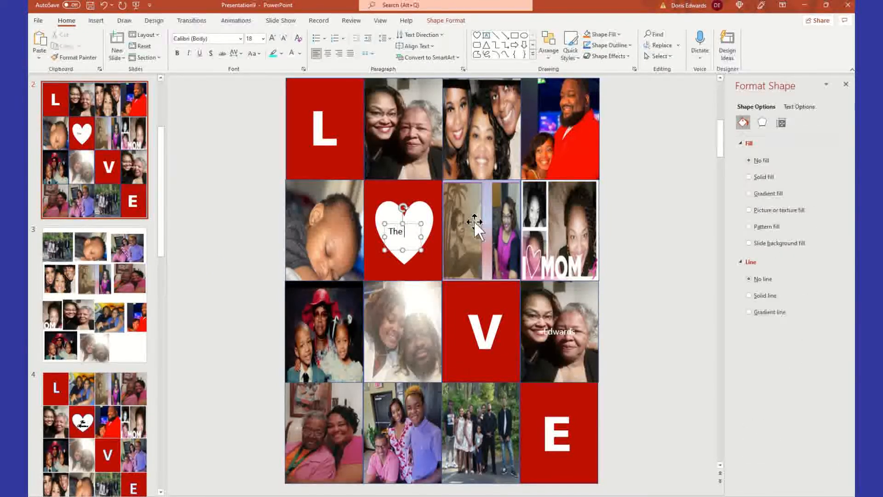
pyautogui.write('ward')
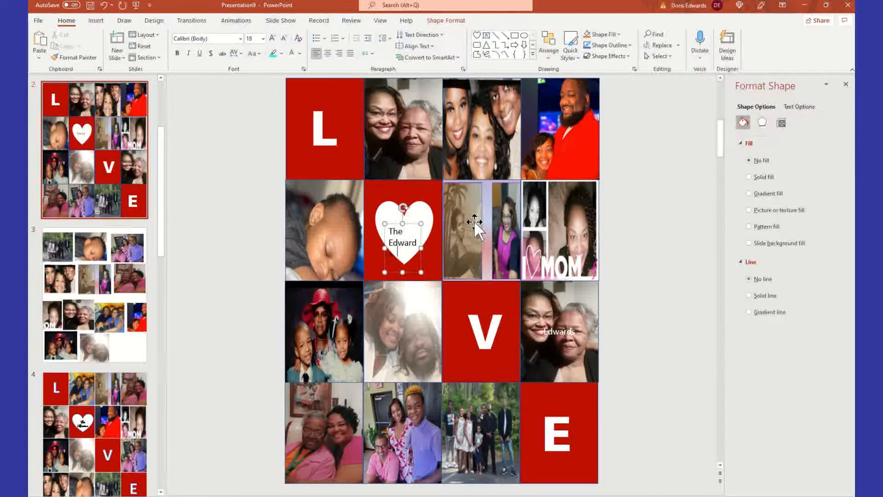
pyautogui.write('s')
pyautogui.click(224, 262)
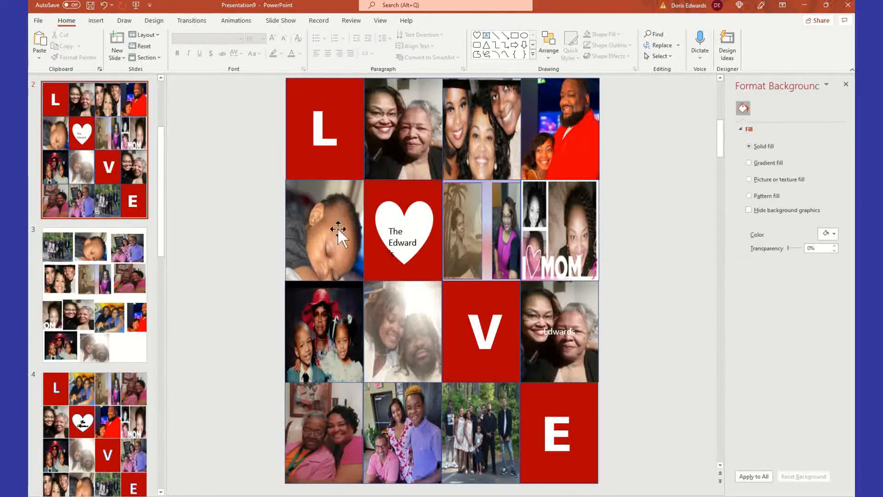
# Step: Fit the family name on one line in the heart's text box, centre-align the text and centre the box on the heart
pyautogui.click(420, 226)
pyautogui.moveTo(422, 251); pyautogui.dragTo(425, 219)
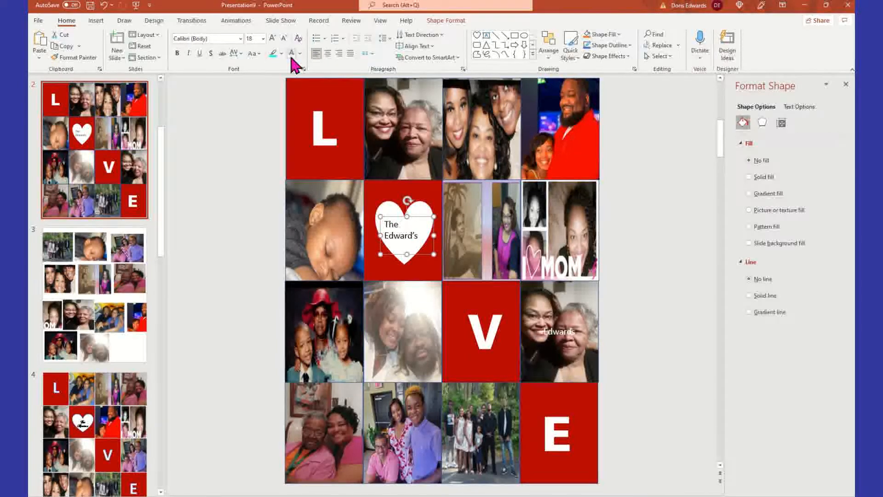
pyautogui.click(328, 55)
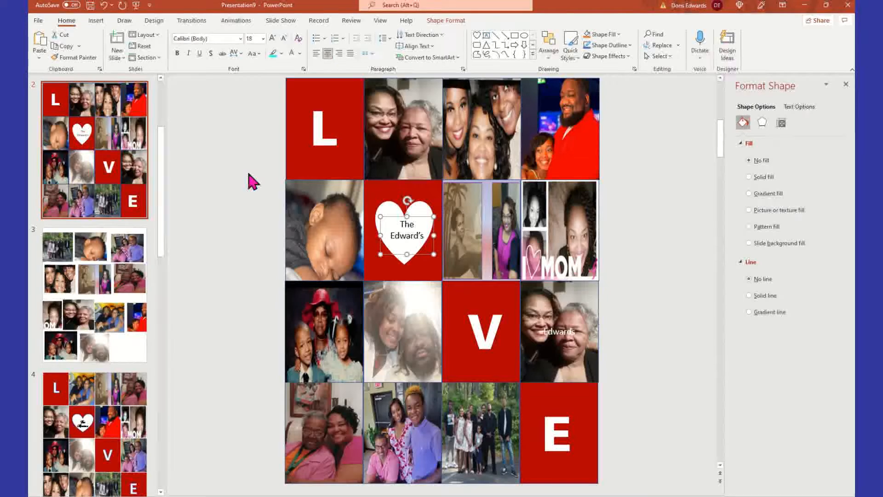
pyautogui.moveTo(425, 219); pyautogui.dragTo(422, 221)
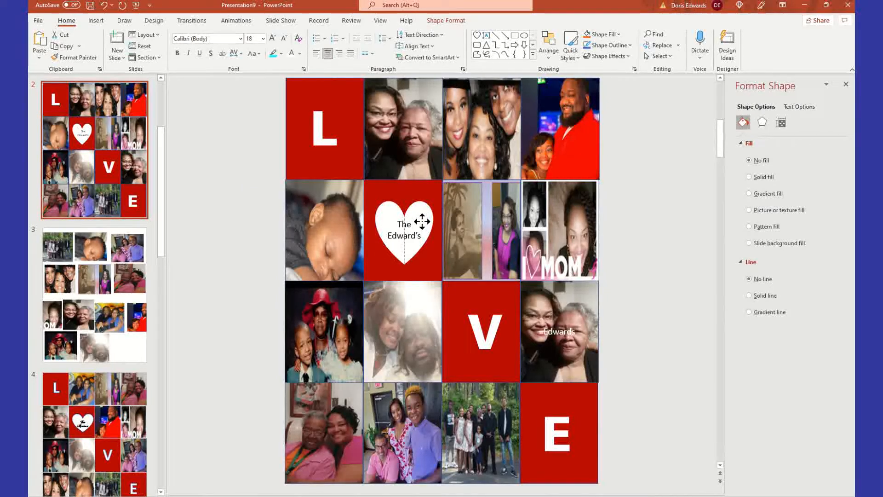
# Step: Make both lines of text in the heart bold
pyautogui.moveTo(398, 224); pyautogui.dragTo(422, 235)
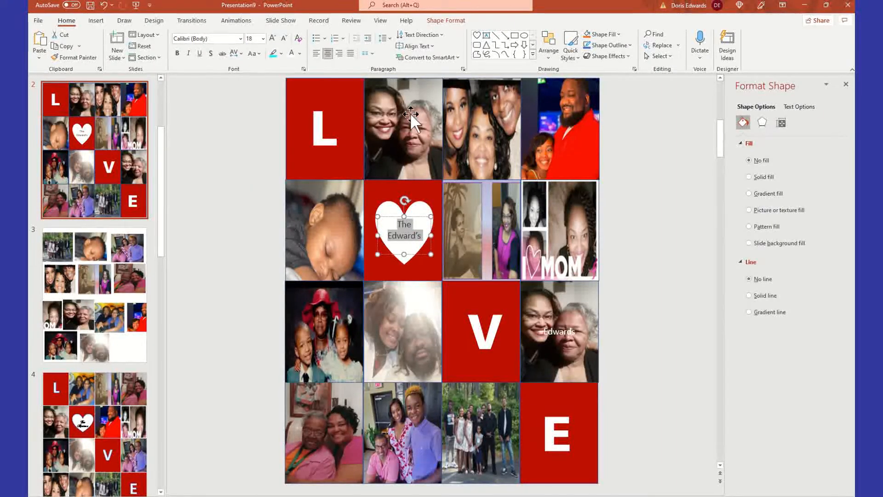
pyautogui.click(178, 53)
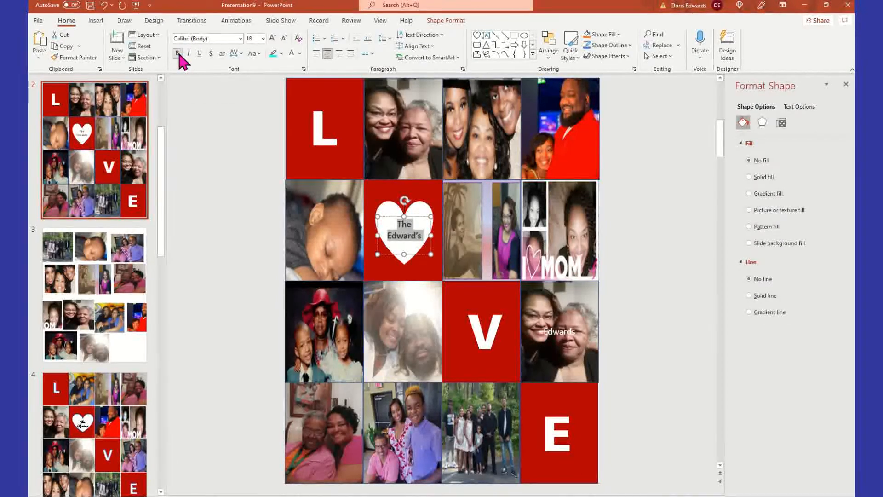
pyautogui.click(224, 258)
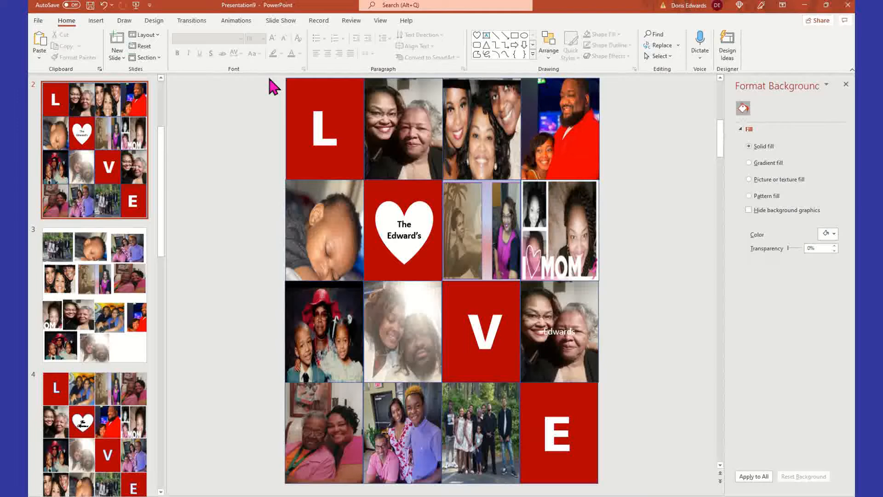
# Step: Delete the stray surname text from the photo cell in the third row, fourth column
pyautogui.moveTo(269, 77); pyautogui.dragTo(621, 492)
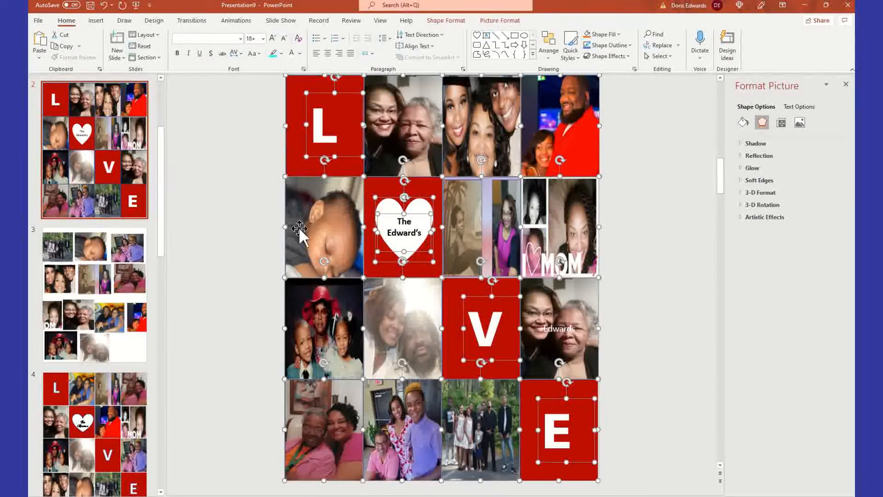
pyautogui.click(653, 339)
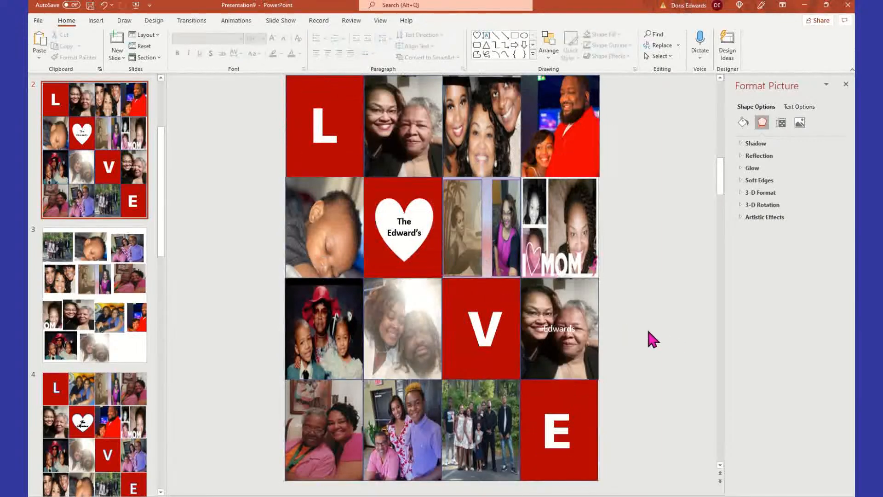
pyautogui.click(558, 329)
pyautogui.moveTo(544, 328); pyautogui.dragTo(580, 329)
pyautogui.press('Delete')
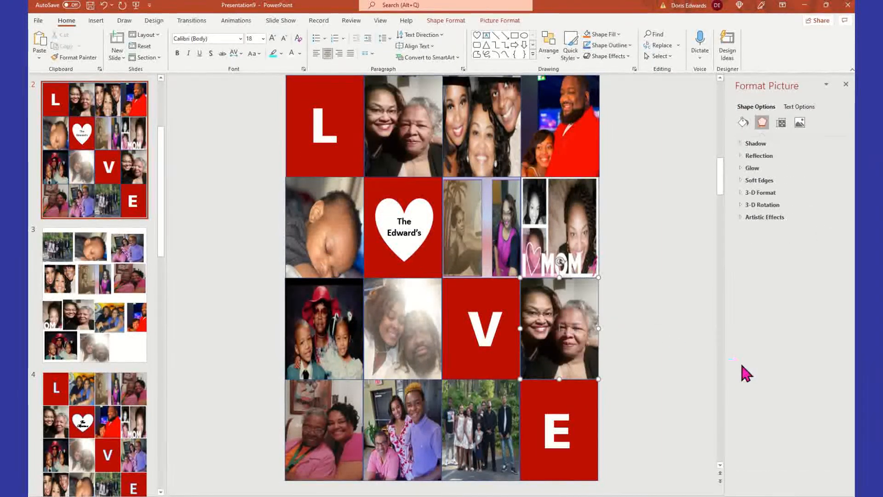
pyautogui.click(657, 336)
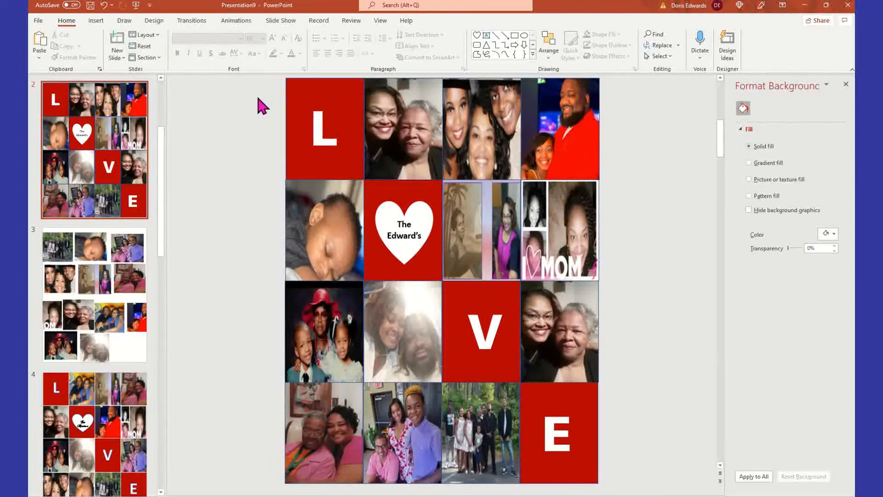
# Step: Group all the collage's cells, letters, heart and text into one object
pyautogui.moveTo(270, 76); pyautogui.dragTo(616, 487)
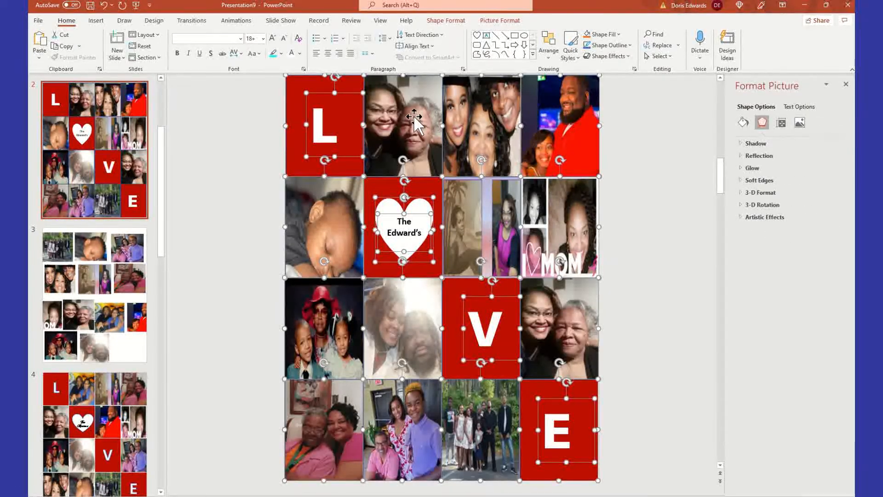
pyautogui.rightClick(402, 143)
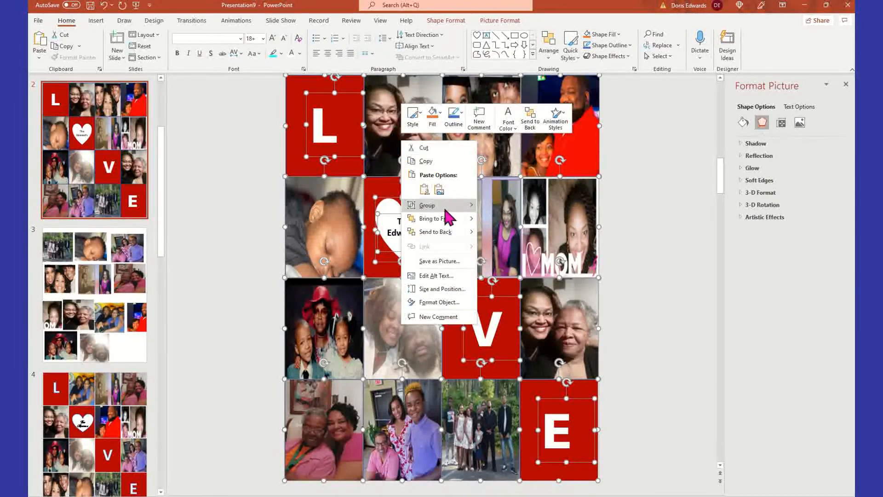
pyautogui.moveTo(445, 208)
pyautogui.click(502, 206)
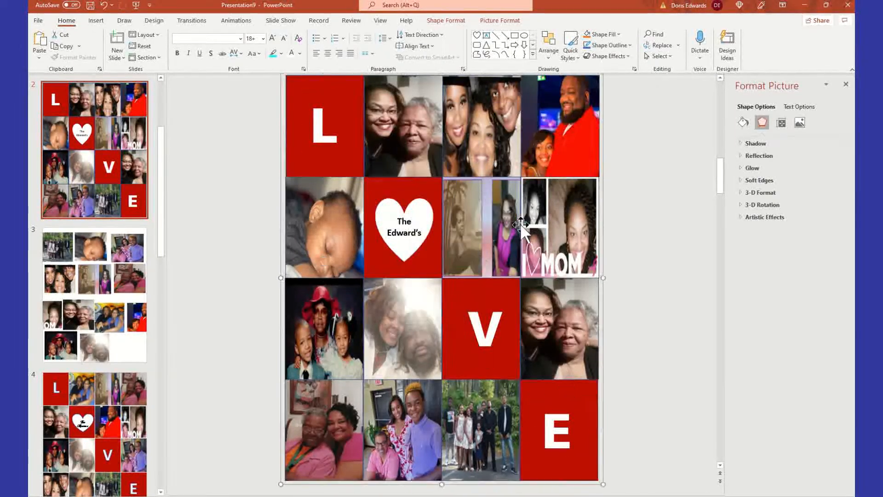
pyautogui.click(659, 217)
# Step: Move the grouped collage very slightly sideways to test that all its parts move together
pyautogui.click(333, 127)
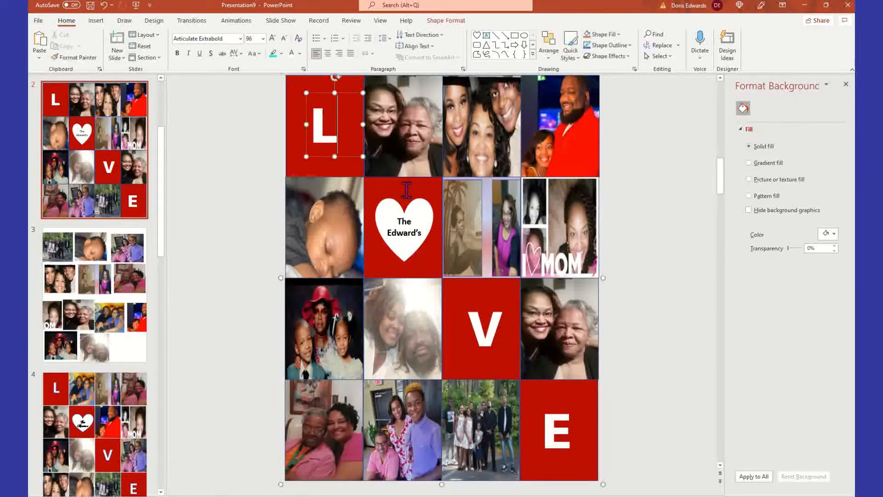
pyautogui.click(237, 153)
pyautogui.moveTo(294, 98); pyautogui.dragTo(411, 98)
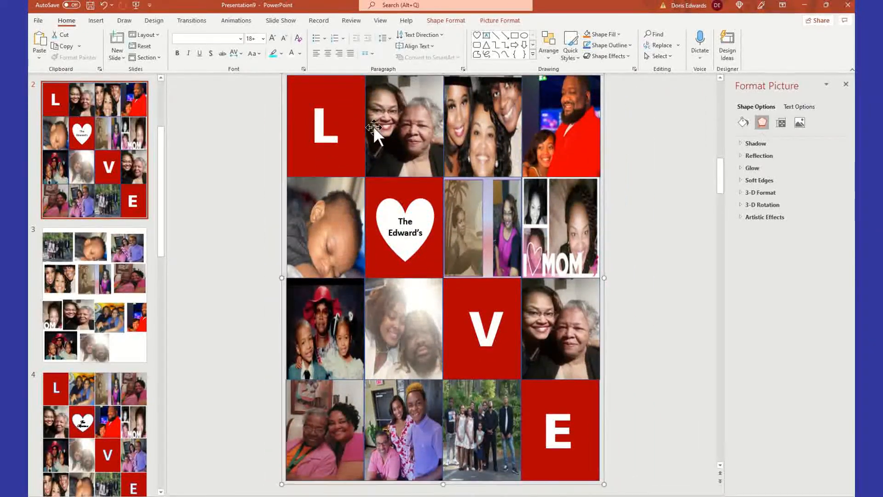
pyautogui.click(260, 222)
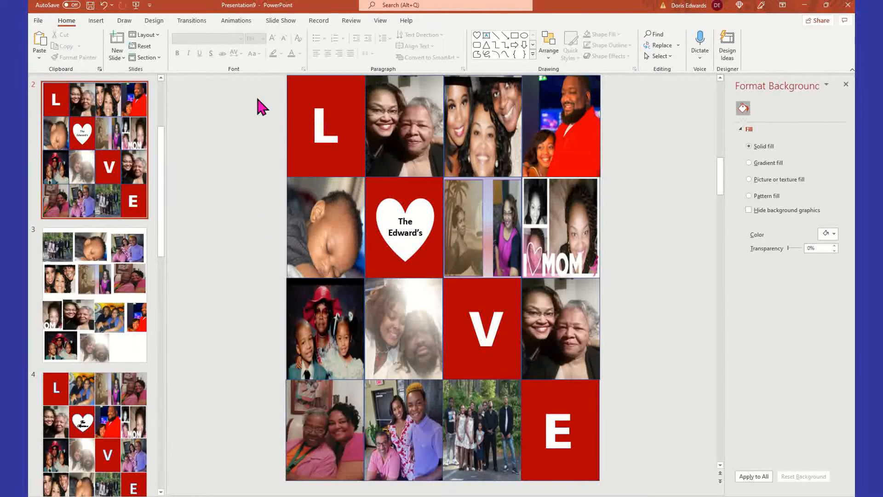
pyautogui.click(325, 127)
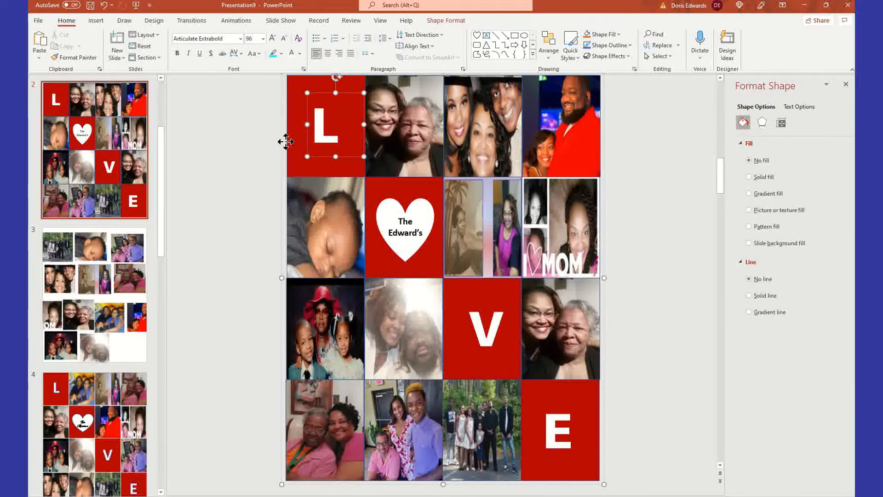
pyautogui.click(252, 182)
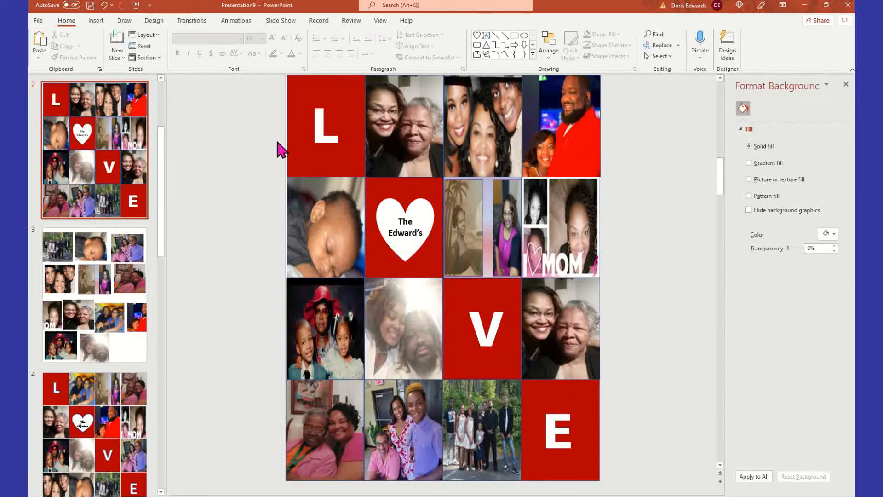
# Step: Save the grouped collage as a PNG picture named "love picture frame" on the Desktop
pyautogui.click(363, 83)
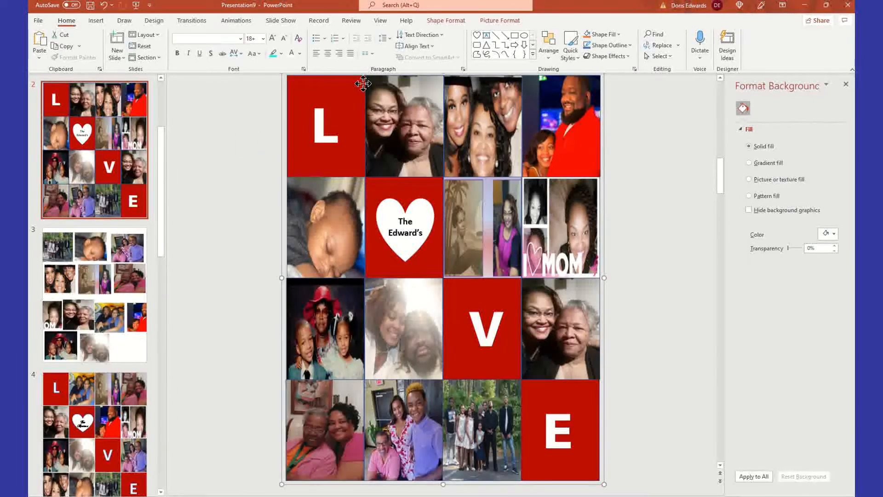
pyautogui.rightClick(363, 83)
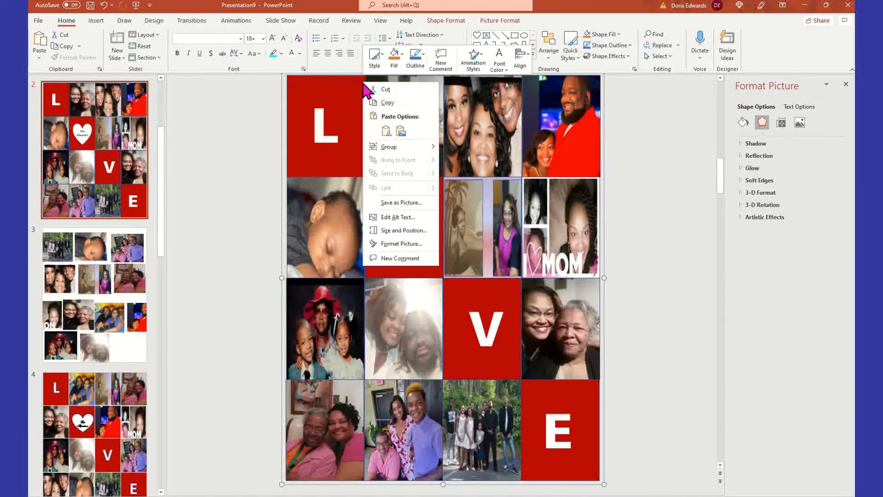
pyautogui.click(420, 204)
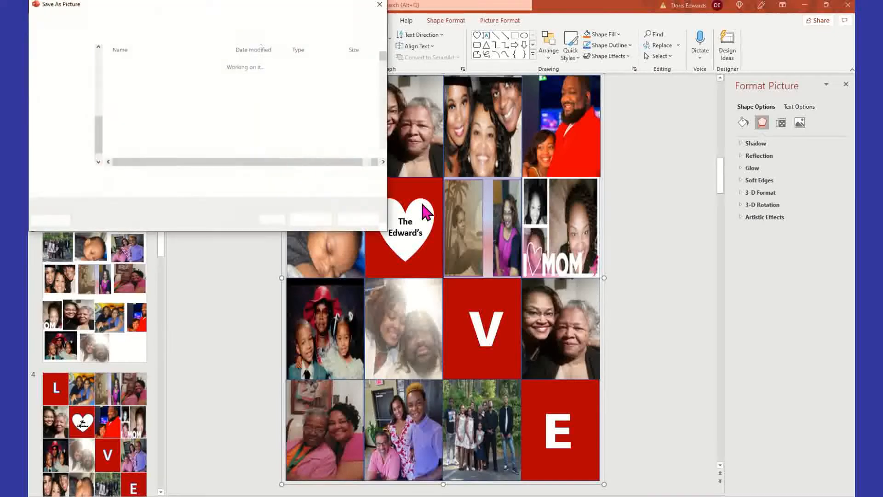
pyautogui.click(65, 87)
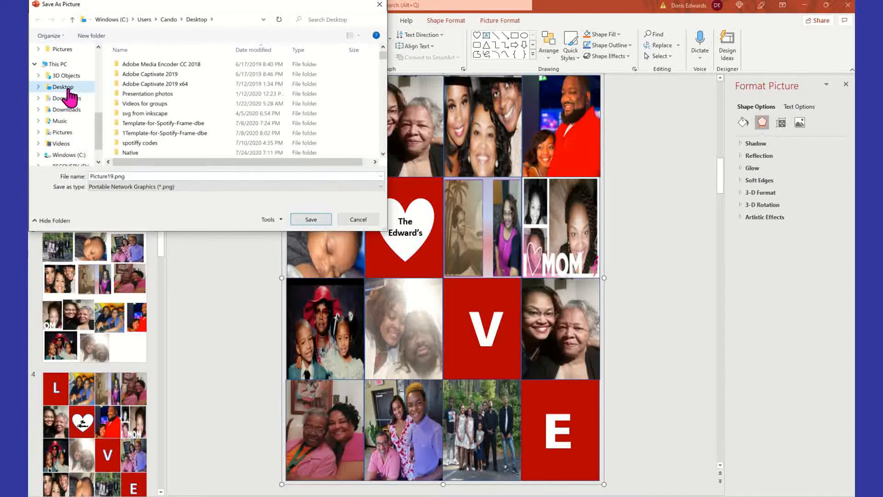
pyautogui.click(146, 176)
pyautogui.write('love picture frame')
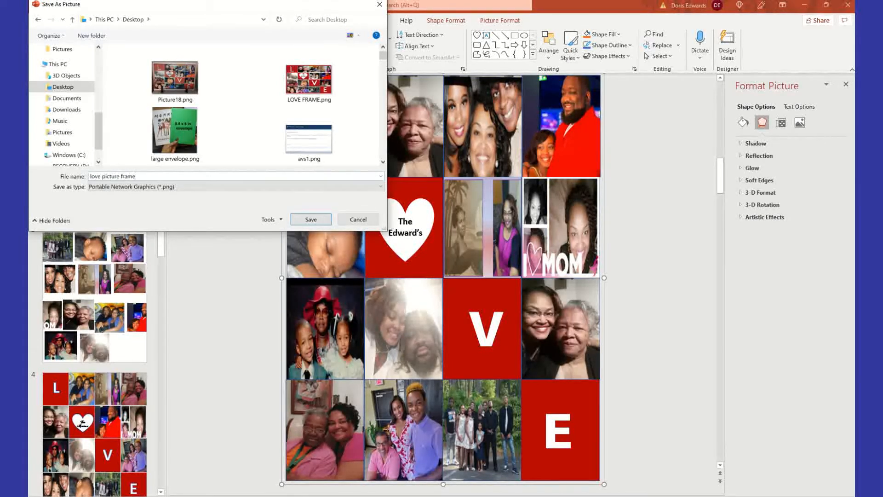
pyautogui.click(307, 220)
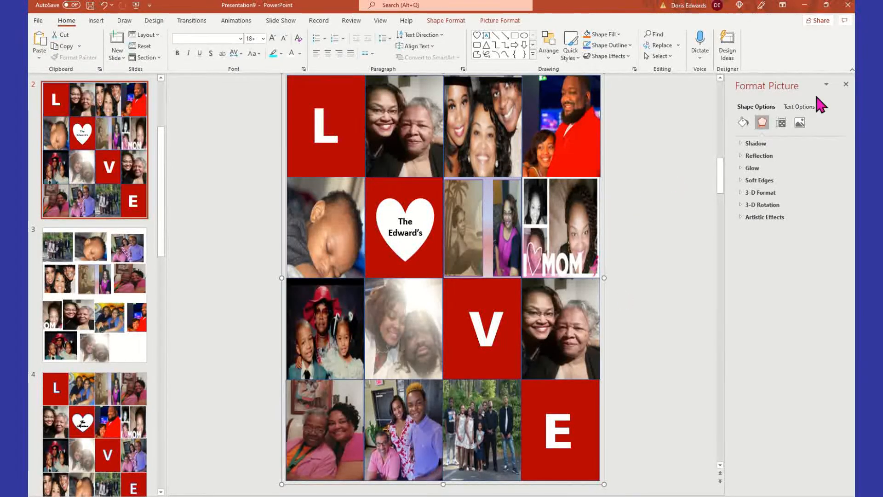
# Step: Switch to the LOVE CANVAS project in Cricut Design Space and leave its collage deselected
pyautogui.click(804, 6)
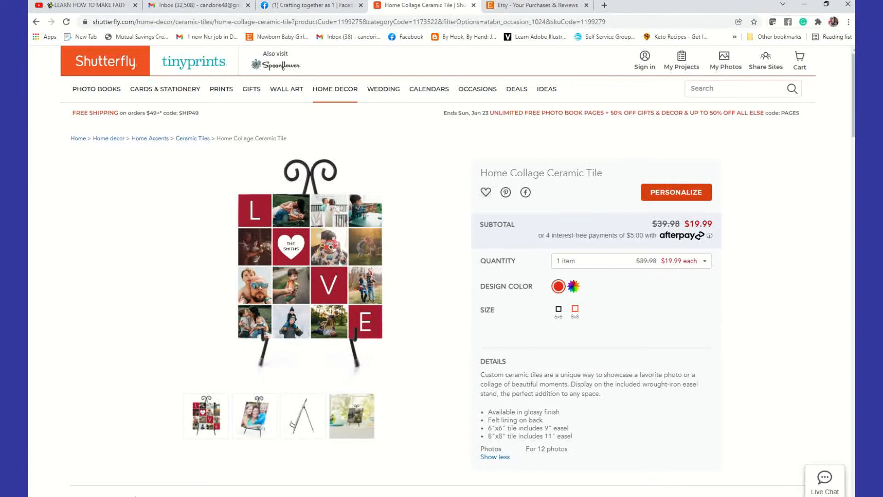
pyautogui.hotkey('alt', 'Tab')
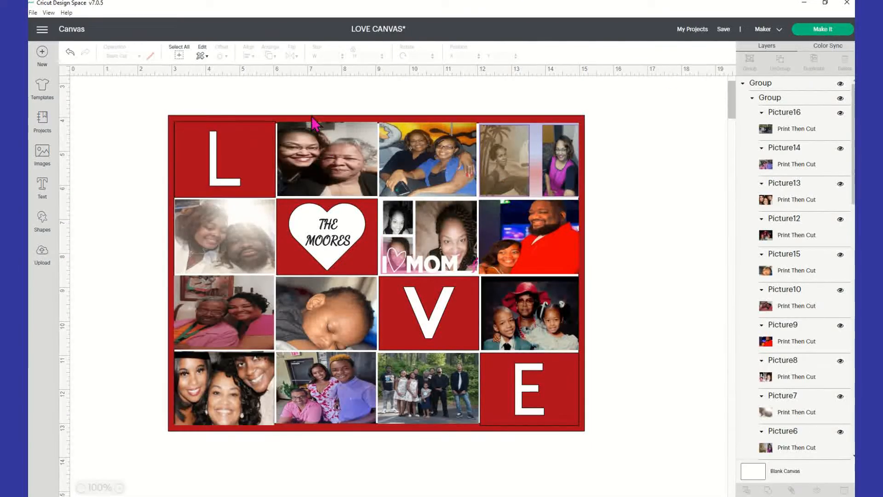
pyautogui.click(295, 123)
pyautogui.click(136, 108)
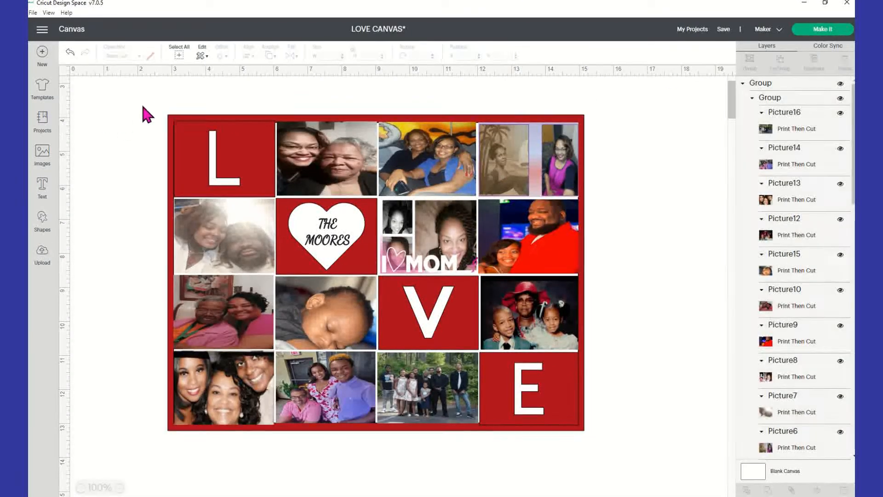
# Step: Delete the existing LOVE collage from the canvas
pyautogui.click(169, 122)
pyautogui.click(160, 108)
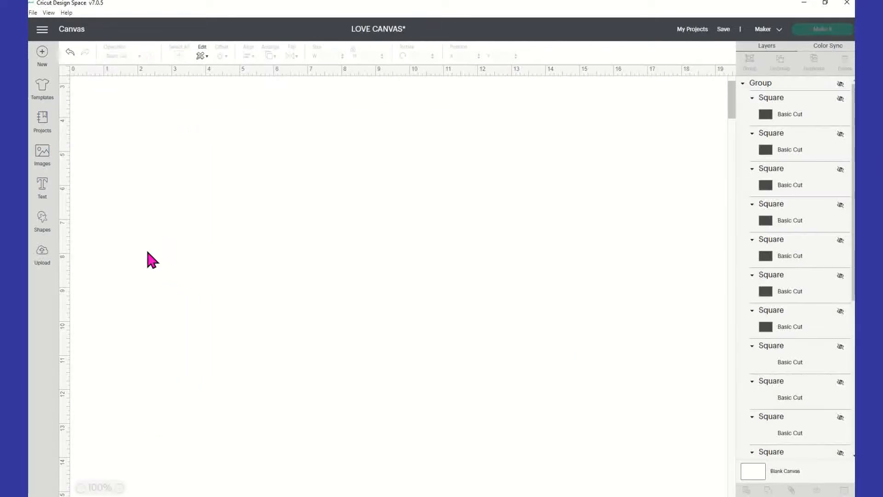
# Step: Start an image upload and open "love picture frame.png" from the Desktop
pyautogui.click(44, 263)
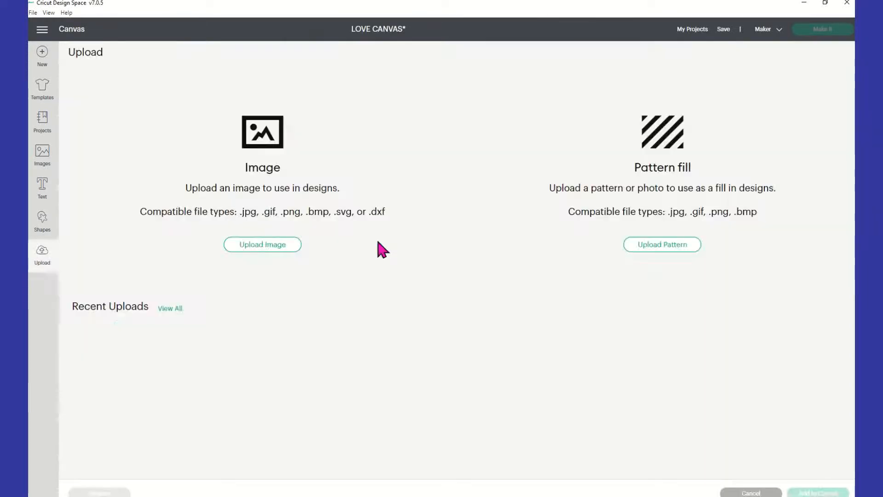
pyautogui.click(275, 252)
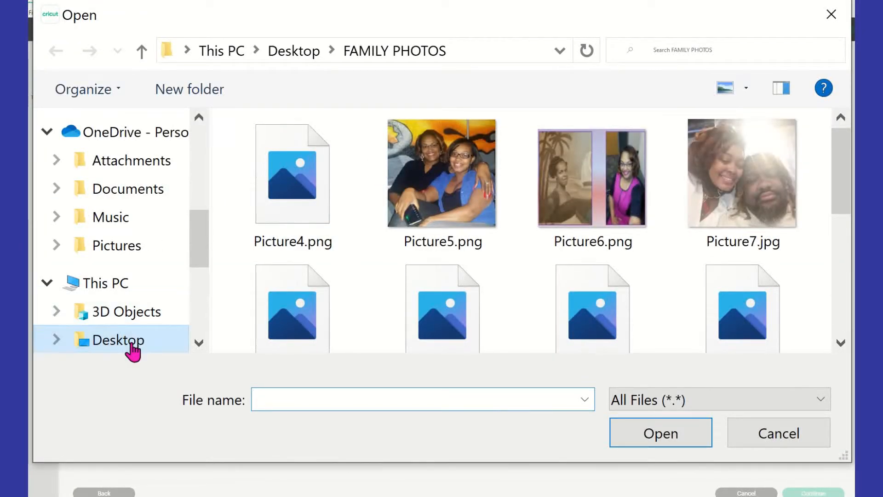
pyautogui.click(135, 340)
pyautogui.moveTo(845, 327); pyautogui.dragTo(844, 134)
pyautogui.click(389, 192)
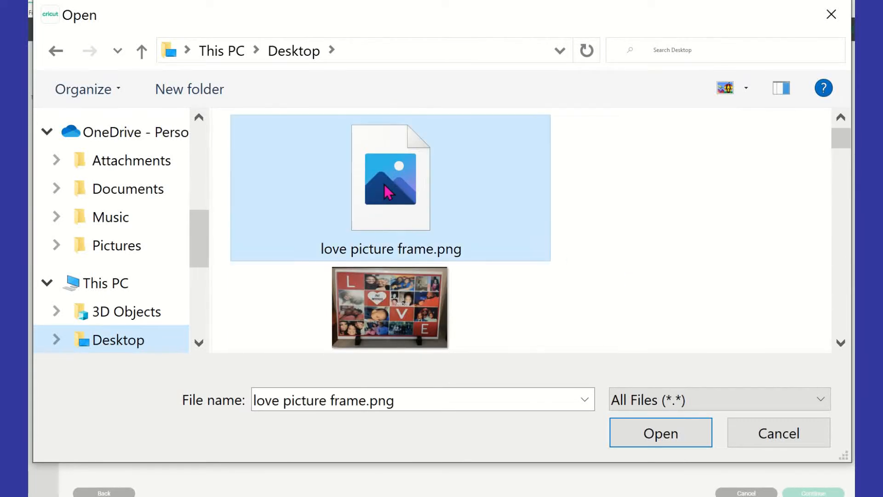
pyautogui.click(676, 438)
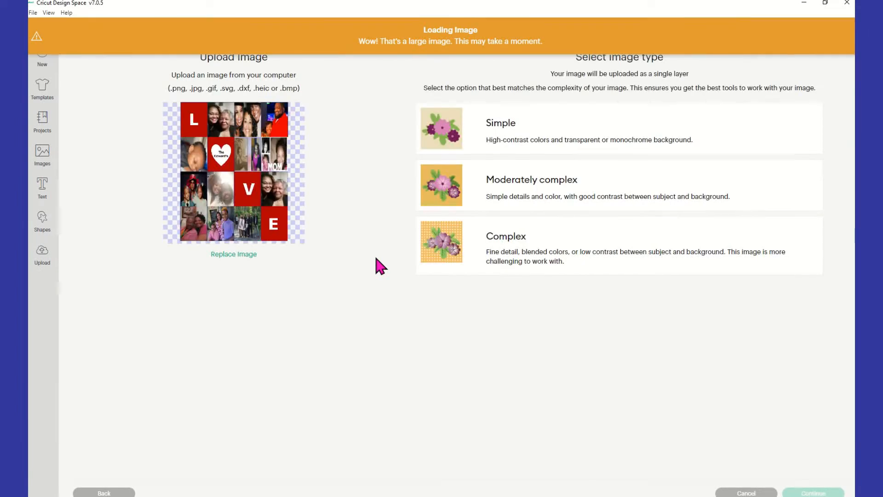
# Step: Upload the picture as a Complex, Print Then Cut image with its background kept, and add it to the canvas
pyautogui.click(446, 241)
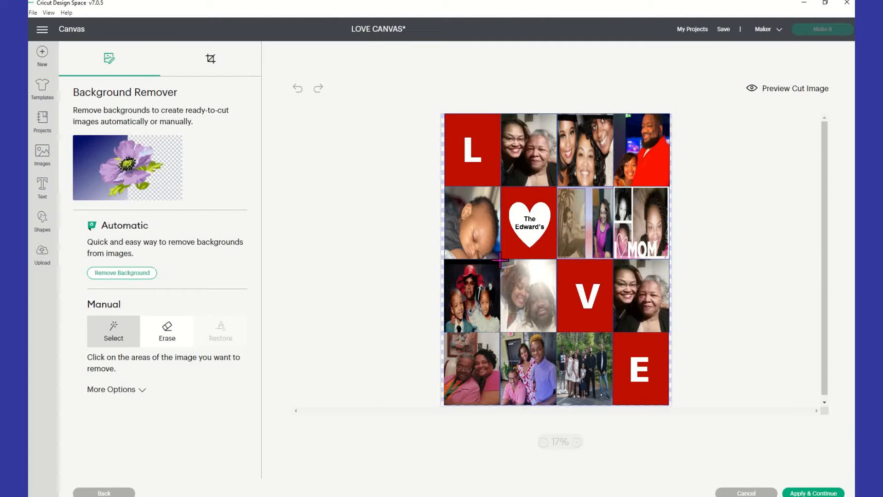
pyautogui.click(813, 492)
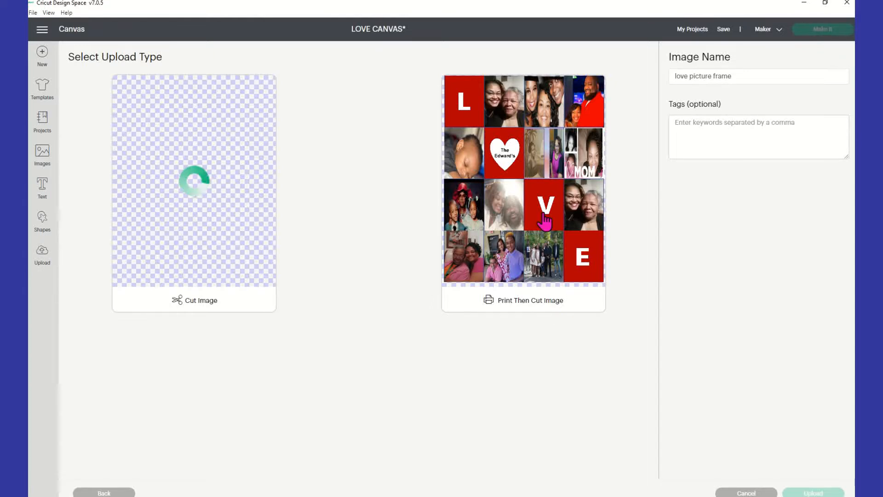
pyautogui.click(569, 289)
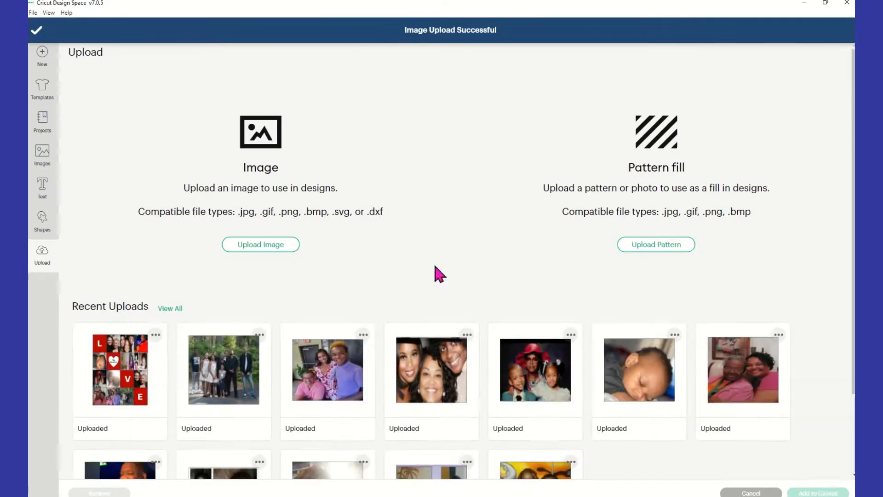
pyautogui.click(111, 368)
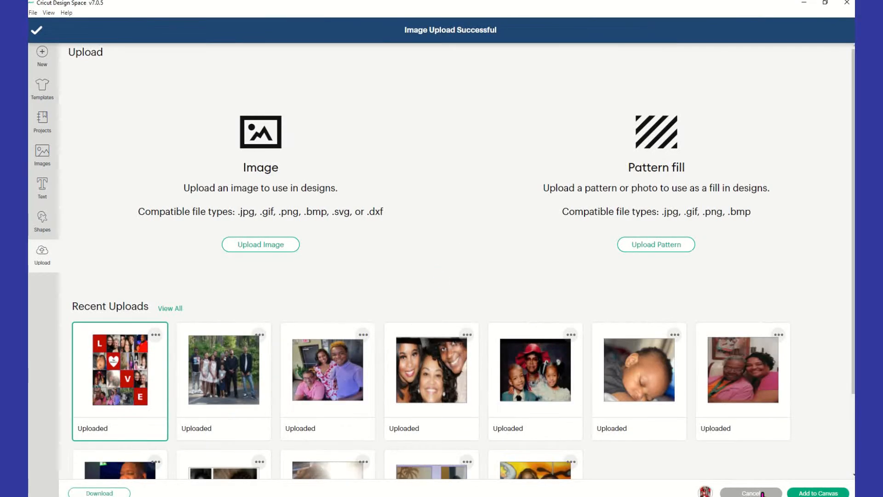
pyautogui.click(821, 492)
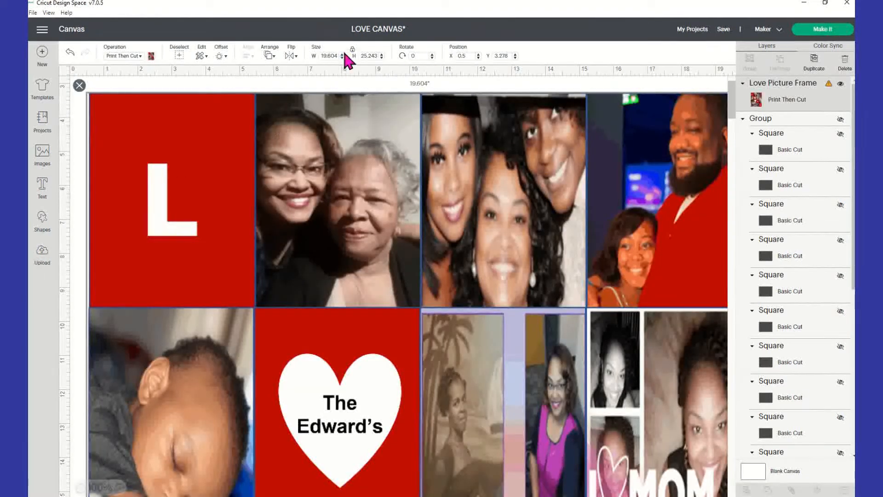
# Step: Unlock the collage's proportions, resize it to 8 by 8 inches, move it to about X 2.5, Y 3.6, and deselect it
pyautogui.click(353, 50)
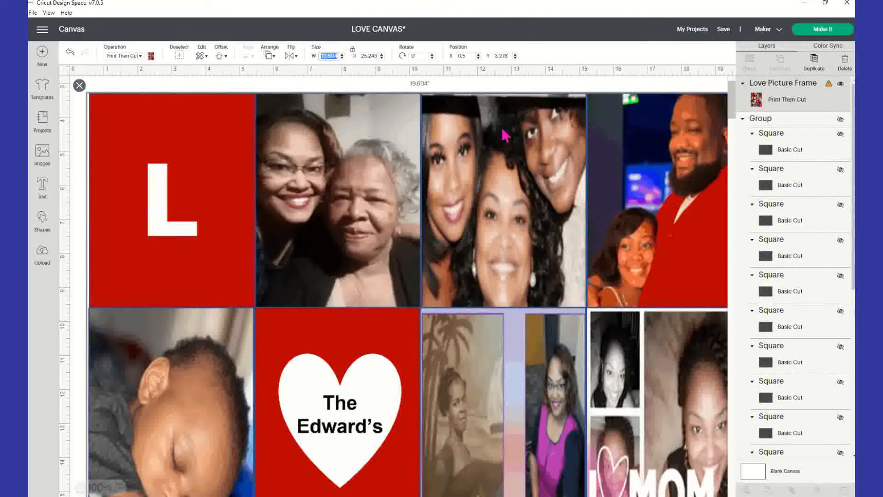
pyautogui.write('8')
pyautogui.press('Tab')
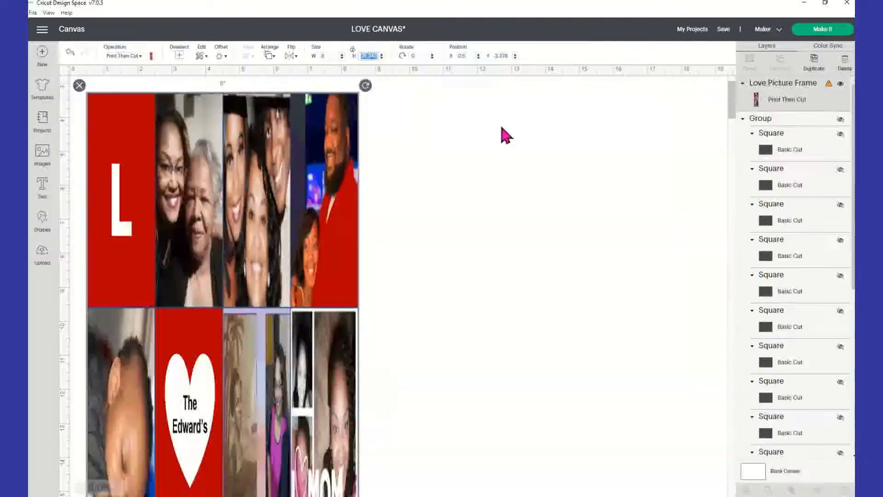
pyautogui.write('8')
pyautogui.press('Tab')
pyautogui.moveTo(257, 122); pyautogui.dragTo(329, 137)
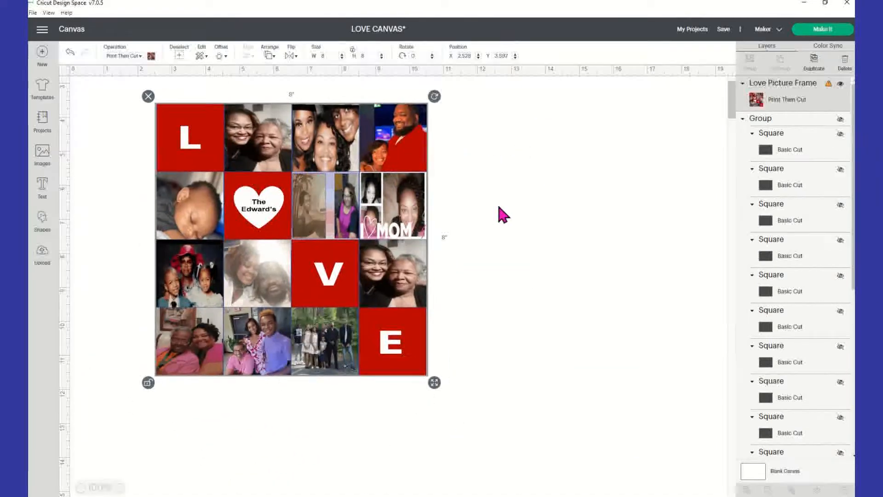
pyautogui.click(495, 204)
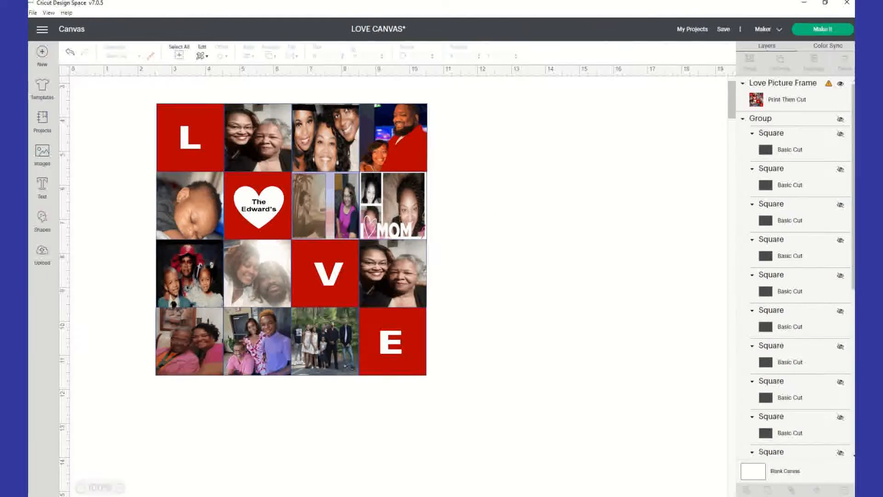
# Step: Switch to the PowerPoint presentation, deselect the grouped collage, and open the slide with the loose family photos
pyautogui.click(804, 4)
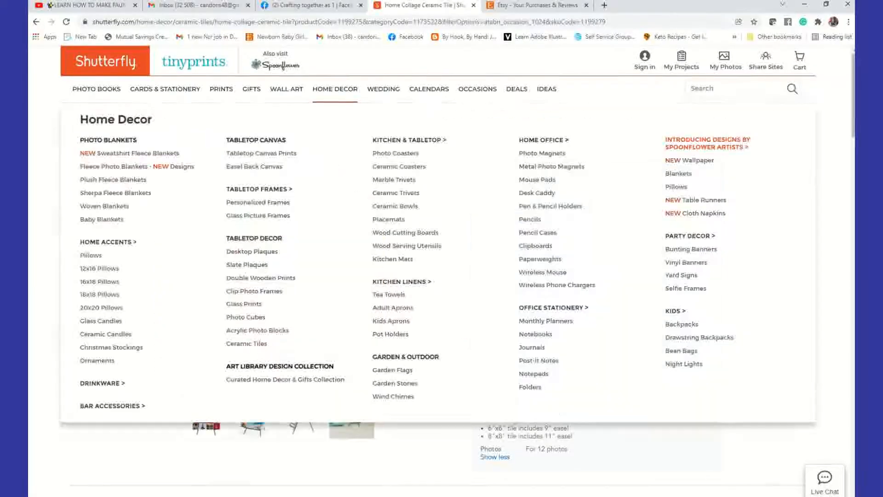
pyautogui.click(524, 6)
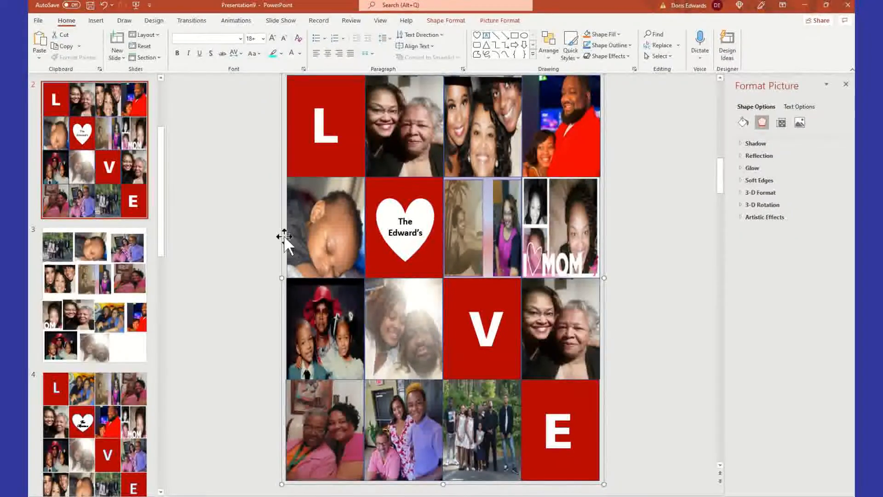
pyautogui.scroll(1, 457, 171)
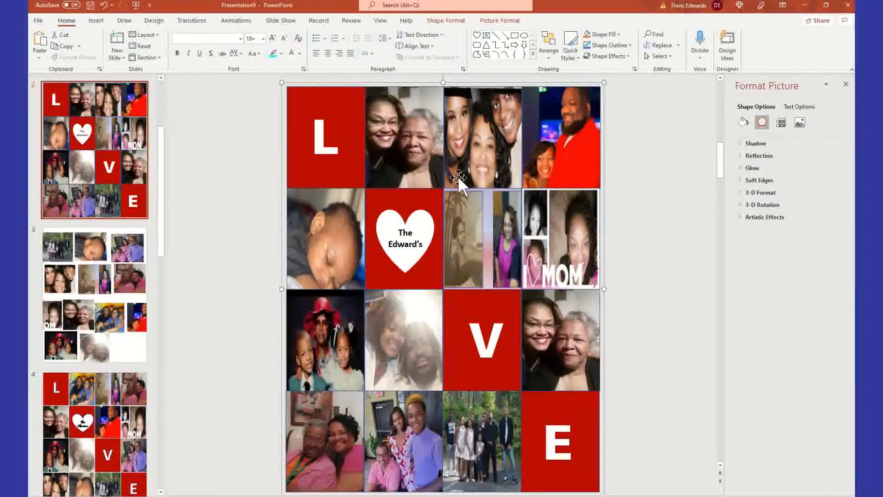
pyautogui.click(210, 162)
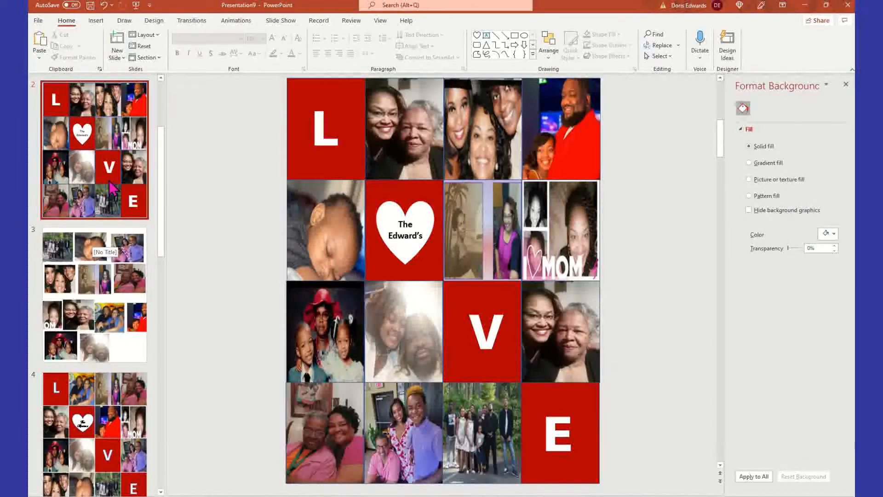
pyautogui.click(102, 303)
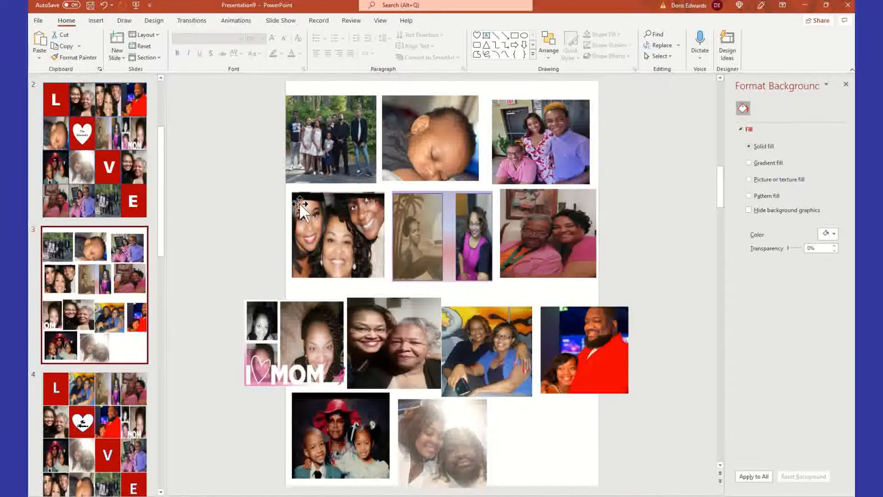
# Step: Enlarge the outdoor family group photo until it covers most of the slide, keeping its edge aligned with the slide's left edge
pyautogui.click(356, 133)
pyautogui.moveTo(415, 221); pyautogui.dragTo(685, 484)
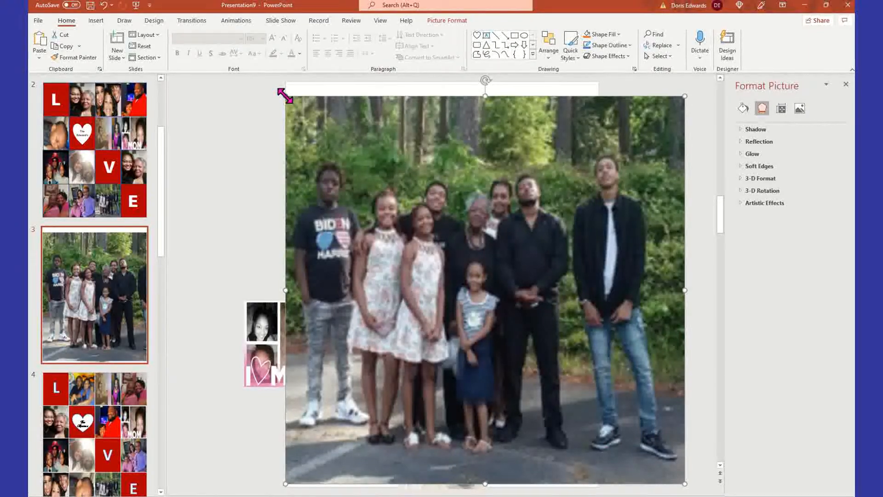
pyautogui.moveTo(284, 95); pyautogui.dragTo(284, 94)
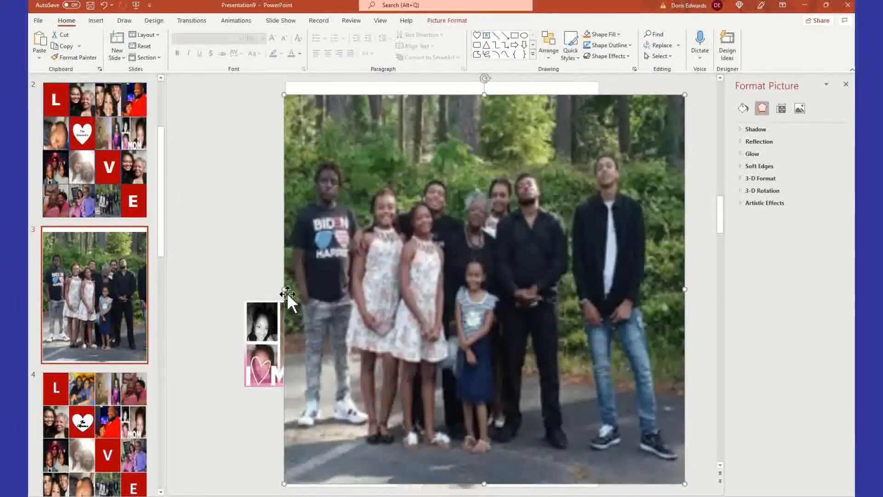
pyautogui.moveTo(285, 289); pyautogui.dragTo(286, 290)
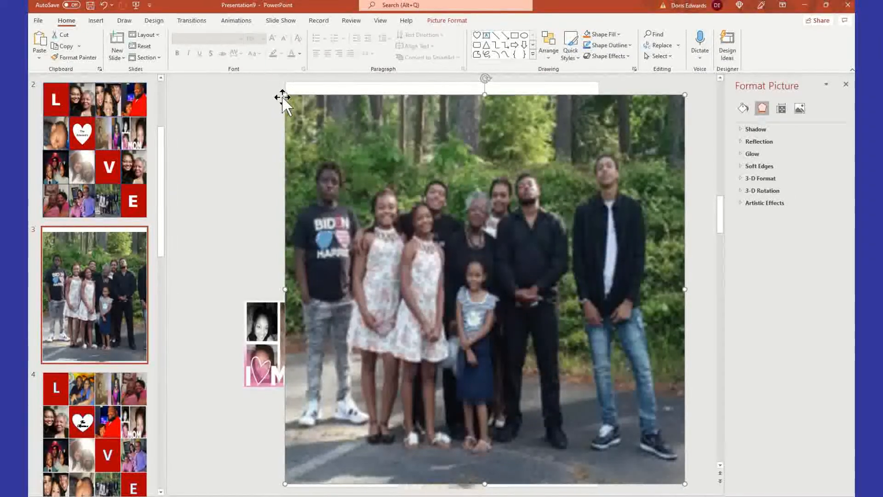
# Step: Shrink the outdoor group photo to a small thumbnail and place it in the upper-left corner of the slide
pyautogui.moveTo(282, 95); pyautogui.dragTo(526, 287)
pyautogui.moveTo(570, 322); pyautogui.dragTo(390, 170)
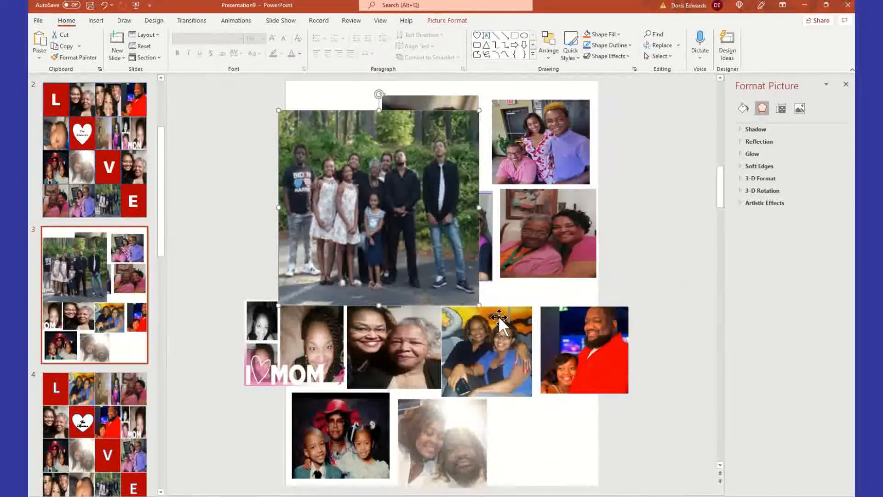
pyautogui.moveTo(476, 306); pyautogui.dragTo(353, 182)
pyautogui.moveTo(318, 127); pyautogui.dragTo(333, 102)
# Step: Shrink the sleeping baby and three-person photos and line them up beside the group photo as the first row
pyautogui.moveTo(414, 137); pyautogui.dragTo(405, 130)
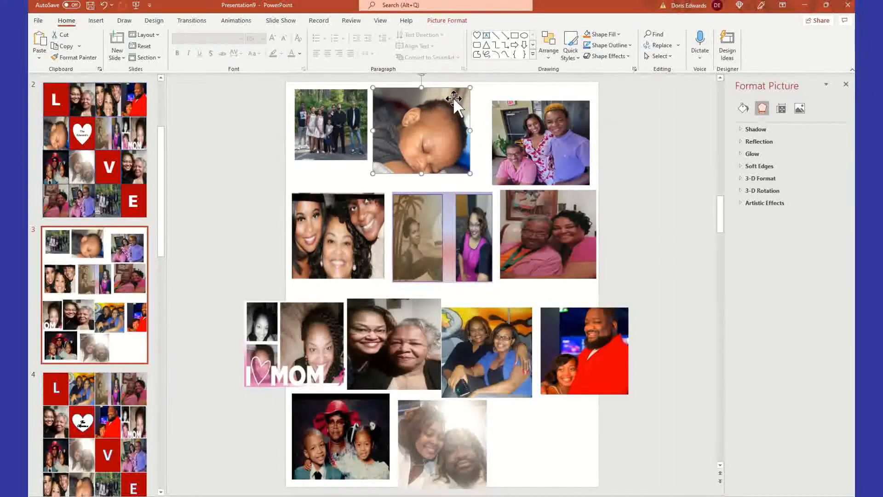
pyautogui.moveTo(470, 89)
pyautogui.mouseDown()
pyautogui.moveTo(457, 98)
pyautogui.moveTo(456, 89)
pyautogui.mouseUp()
pyautogui.moveTo(542, 147); pyautogui.dragTo(519, 130)
pyautogui.moveTo(558, 176); pyautogui.dragTo(543, 160)
# Step: Shrink the three women's photo to start a second row under the group photo, and move the side-by-side portraits beside it
pyautogui.moveTo(362, 230); pyautogui.dragTo(365, 203)
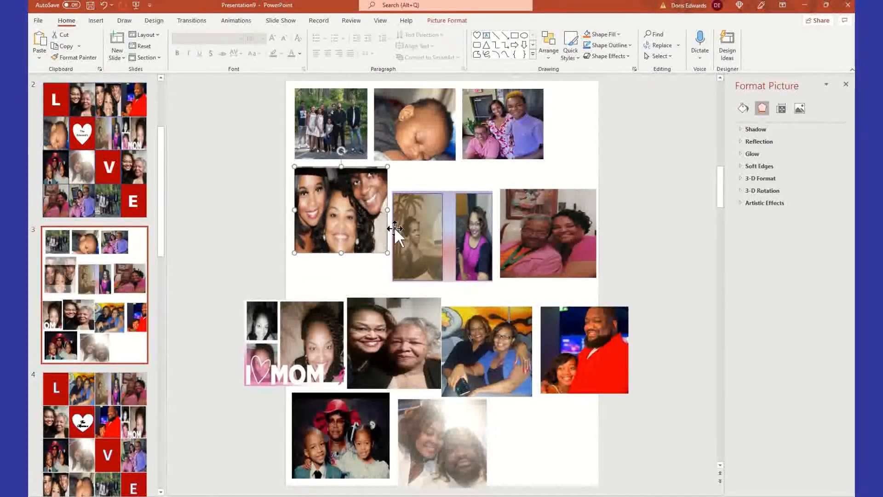
pyautogui.moveTo(388, 253); pyautogui.dragTo(372, 238)
pyautogui.moveTo(447, 258); pyautogui.dragTo(432, 231)
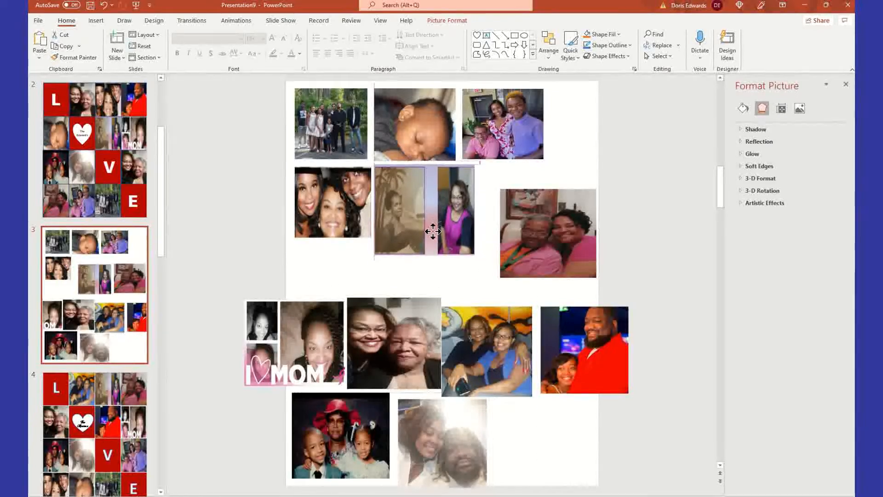
# Step: Add a new blank slide directly after the finished collage slide
pyautogui.click(95, 149)
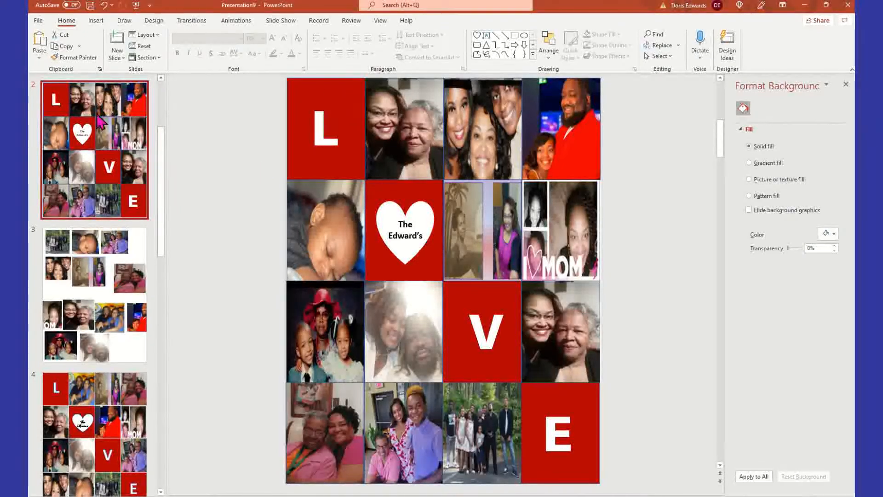
pyautogui.rightClick(118, 106)
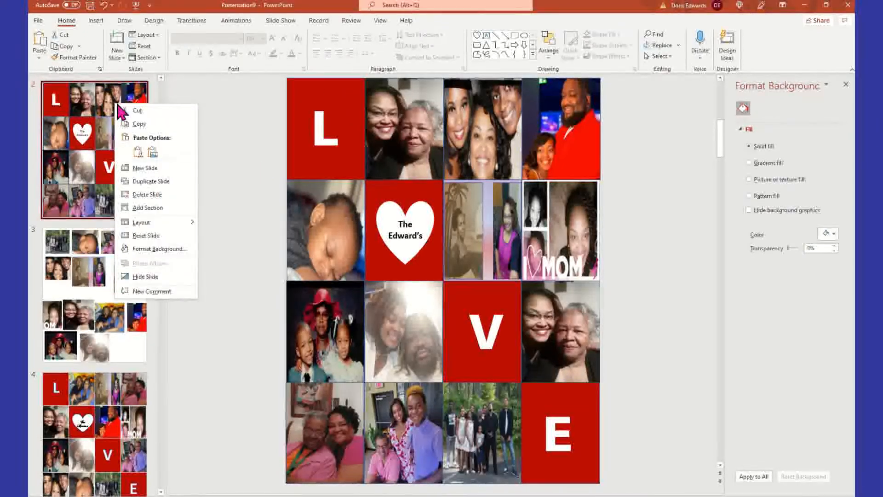
pyautogui.click(164, 177)
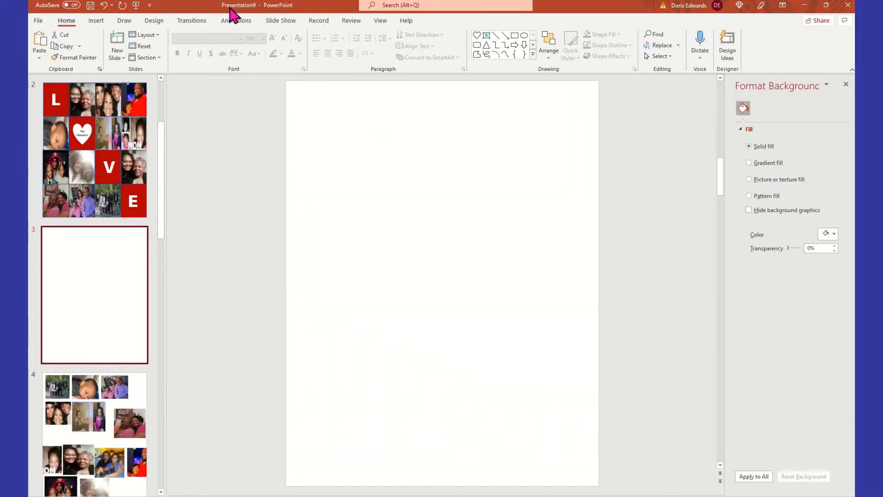
# Step: Copy the grouped LOVE collage and paste it onto the new blank slide
pyautogui.click(99, 174)
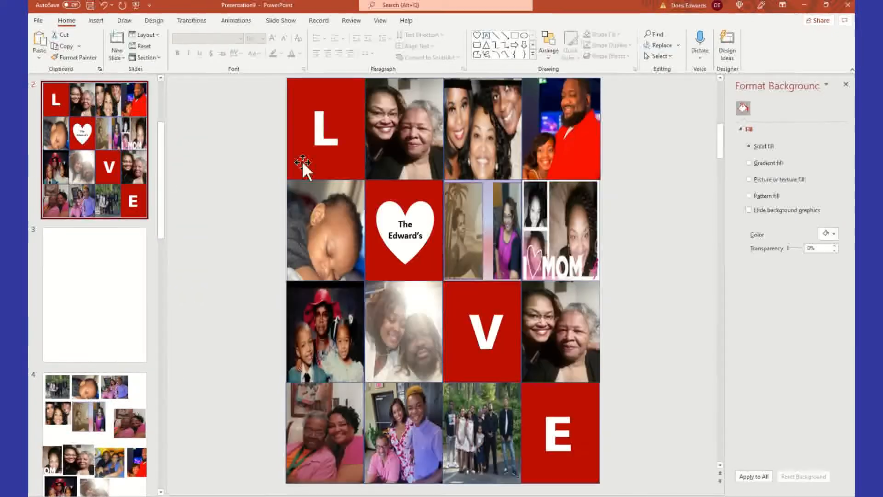
pyautogui.click(325, 82)
pyautogui.rightClick(325, 82)
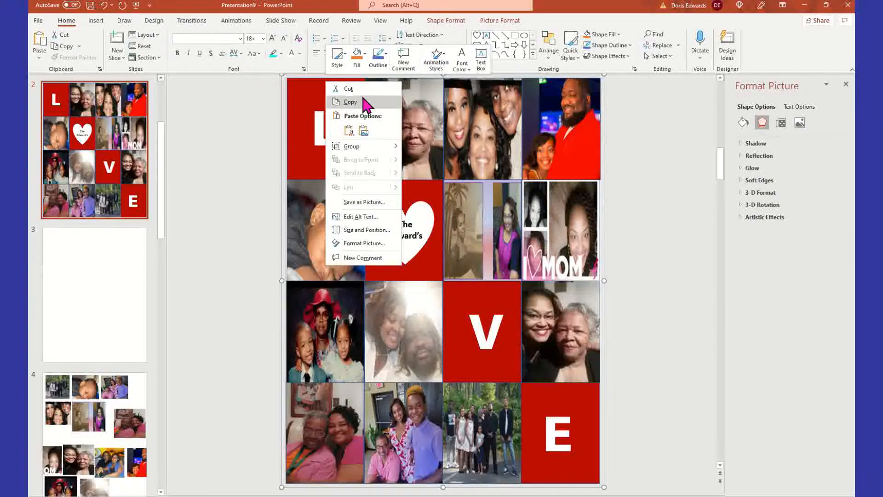
pyautogui.click(351, 102)
pyautogui.click(117, 290)
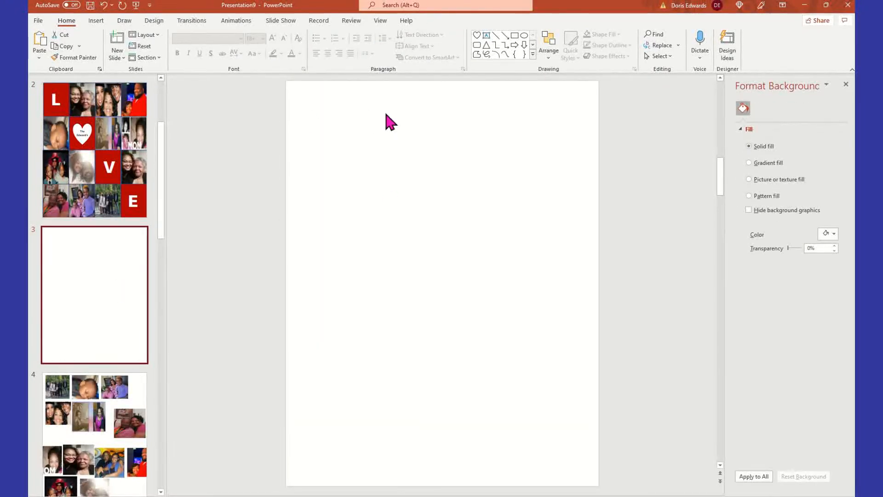
pyautogui.rightClick(322, 109)
pyautogui.click(349, 133)
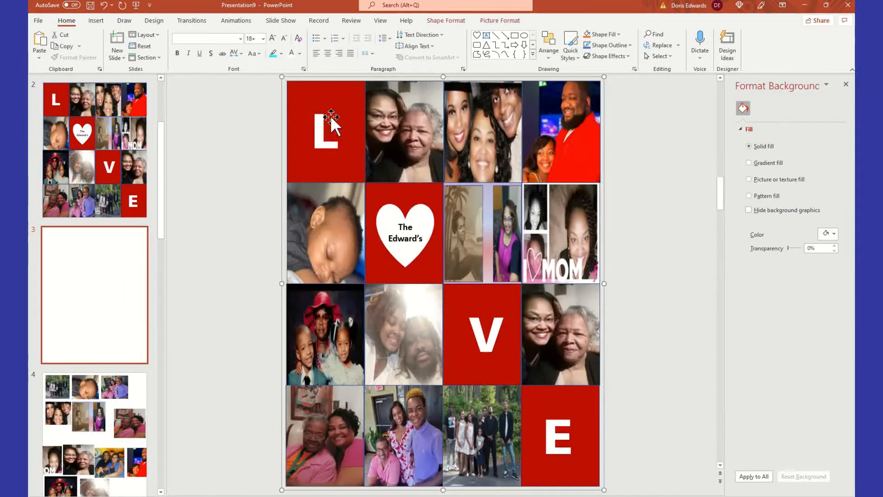
# Step: Flip the pasted LOVE collage group horizontally
pyautogui.click(512, 24)
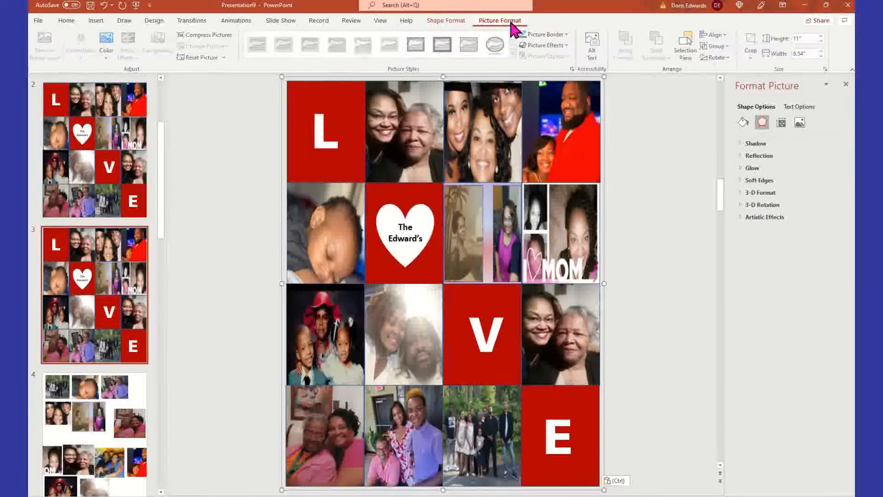
pyautogui.click(729, 57)
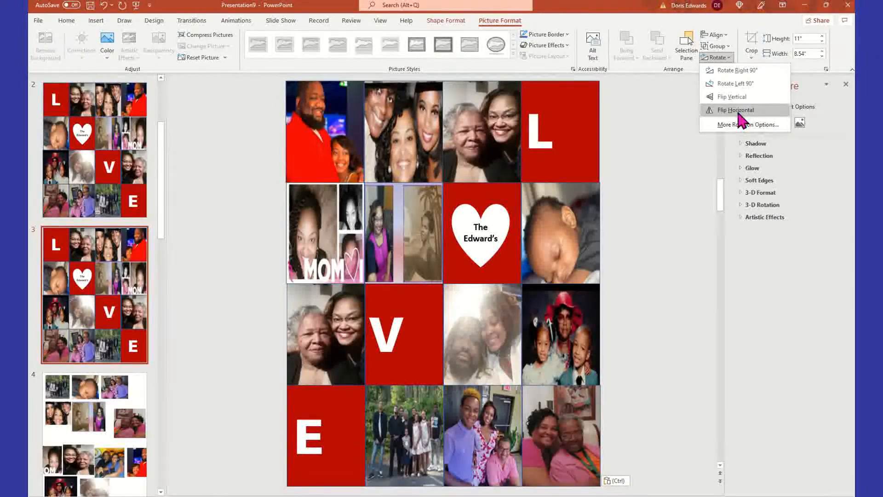
pyautogui.click(738, 112)
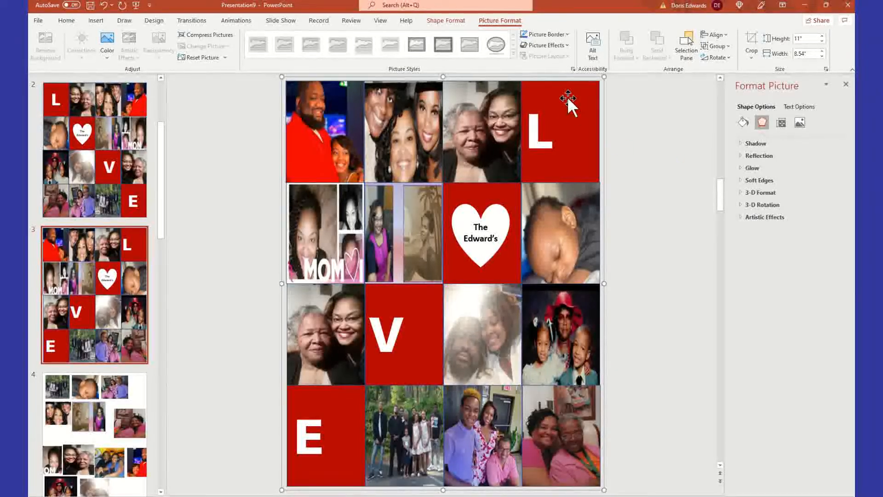
# Step: Delete the flipped collage group from slide 3
pyautogui.click(538, 87)
pyautogui.click(192, 160)
pyautogui.moveTo(327, 82); pyautogui.dragTo(327, 77)
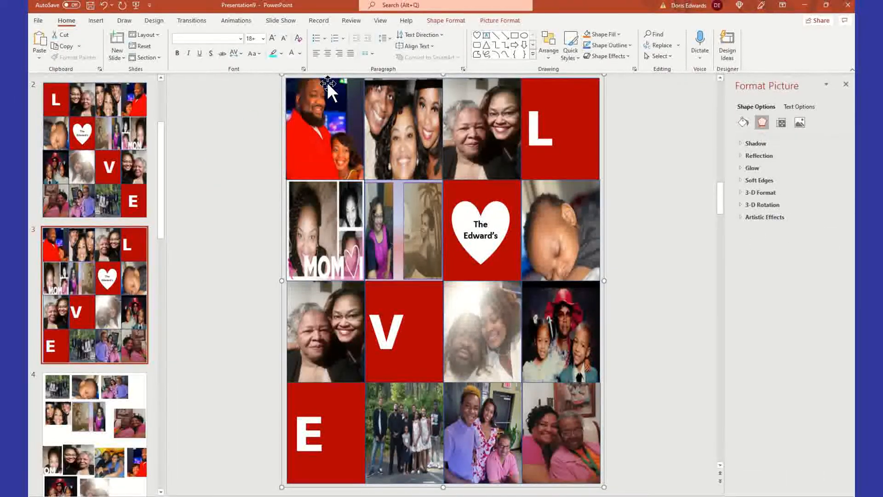
pyautogui.press('Delete')
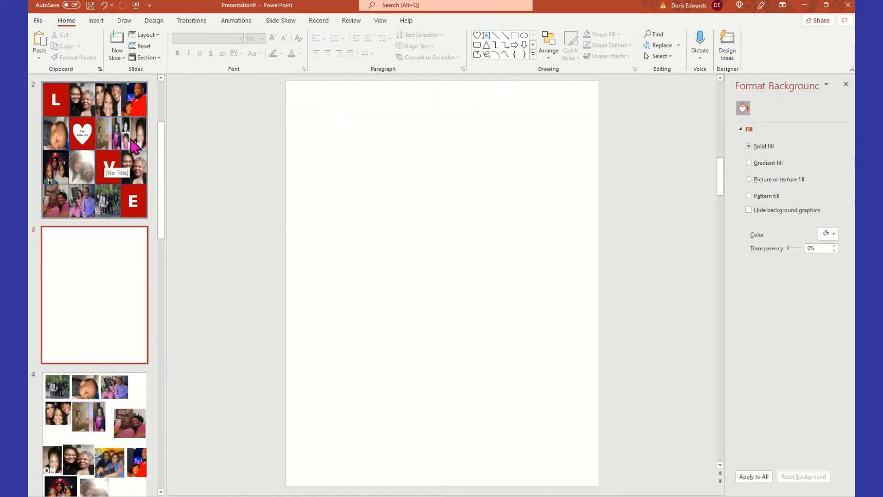
# Step: Insert the picture love picture frame.png from the Desktop folder onto the blank slide 3
pyautogui.click(133, 146)
pyautogui.click(148, 238)
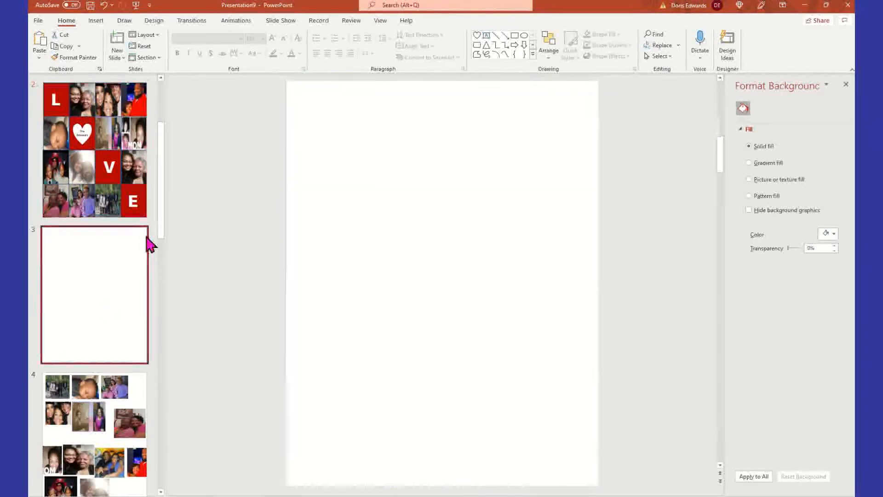
pyautogui.click(96, 20)
pyautogui.click(98, 53)
pyautogui.click(114, 91)
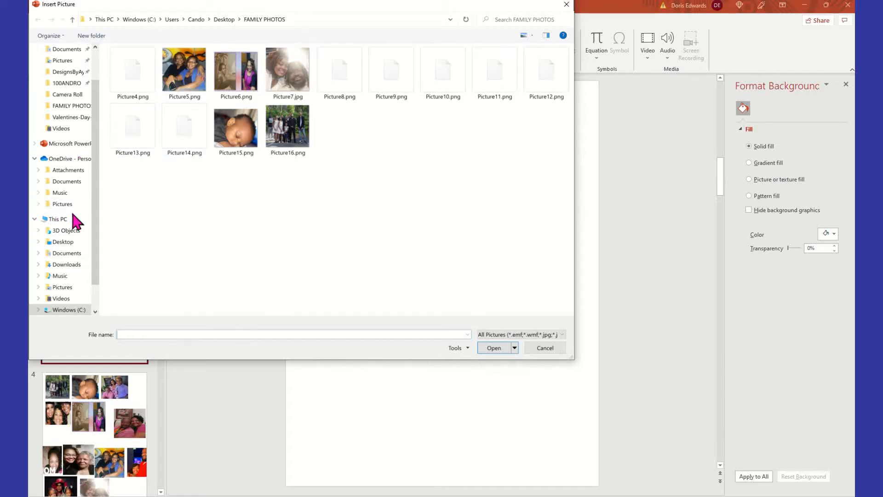
pyautogui.click(70, 241)
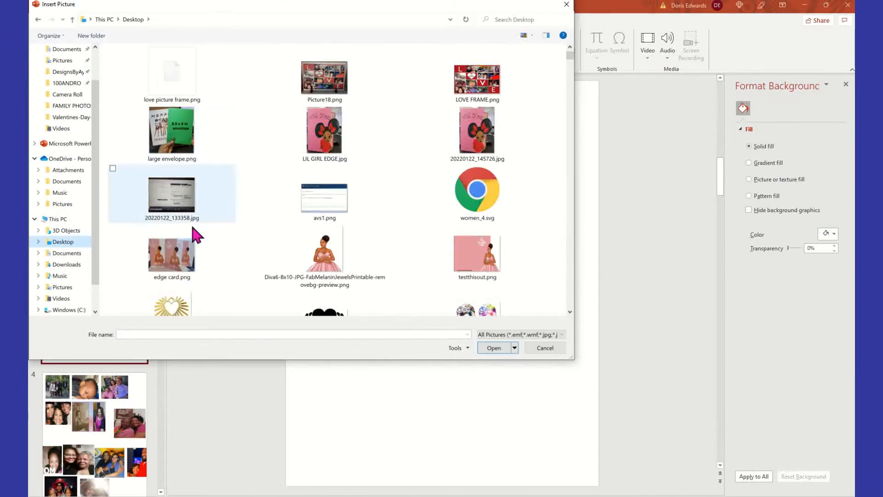
pyautogui.click(180, 81)
pyautogui.click(496, 348)
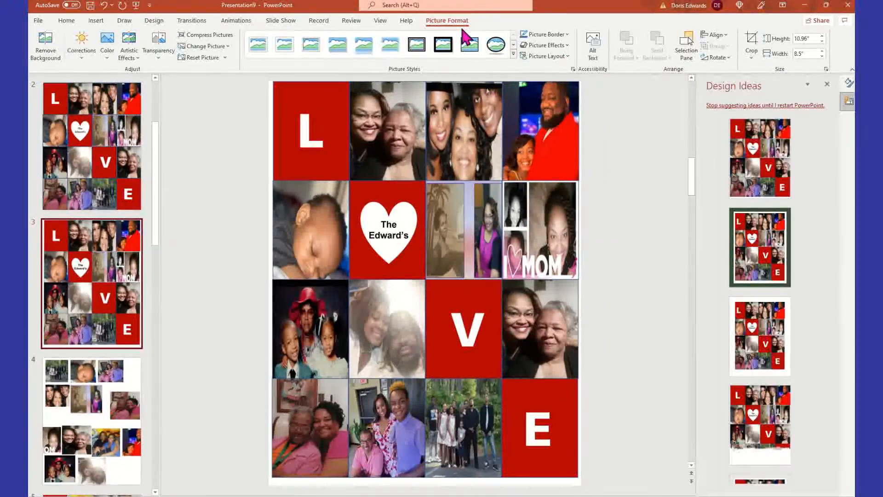
# Step: Flip the inserted collage picture horizontally and nudge it into place on the slide
pyautogui.click(729, 58)
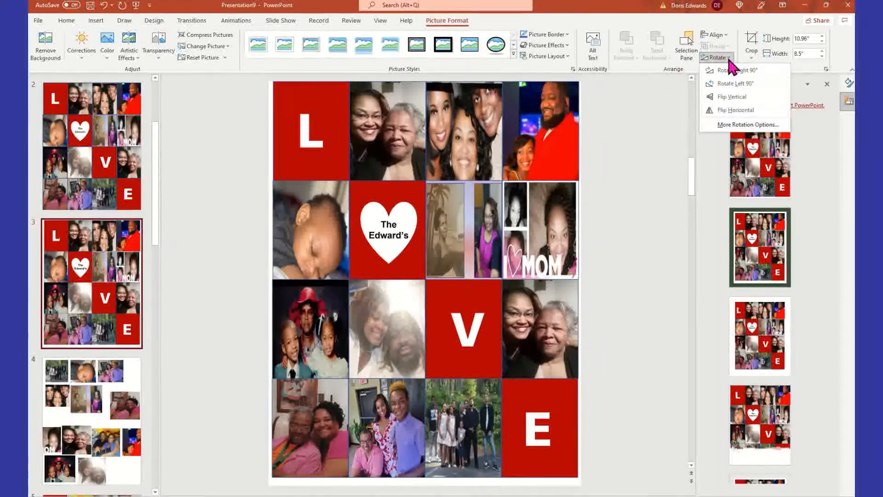
pyautogui.click(738, 110)
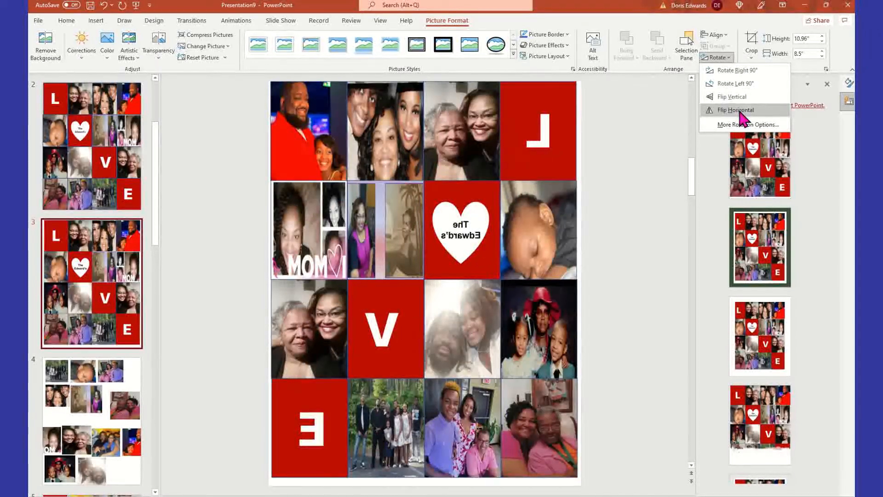
pyautogui.click(739, 111)
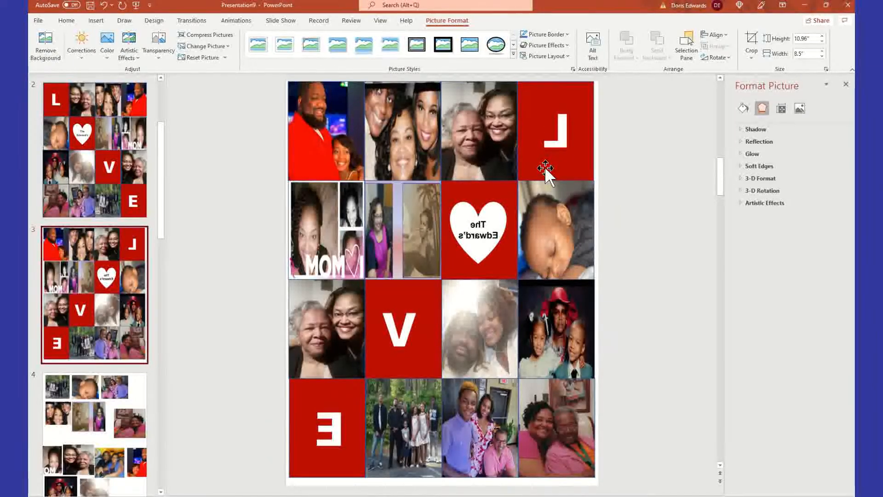
pyautogui.moveTo(419, 193); pyautogui.dragTo(435, 152)
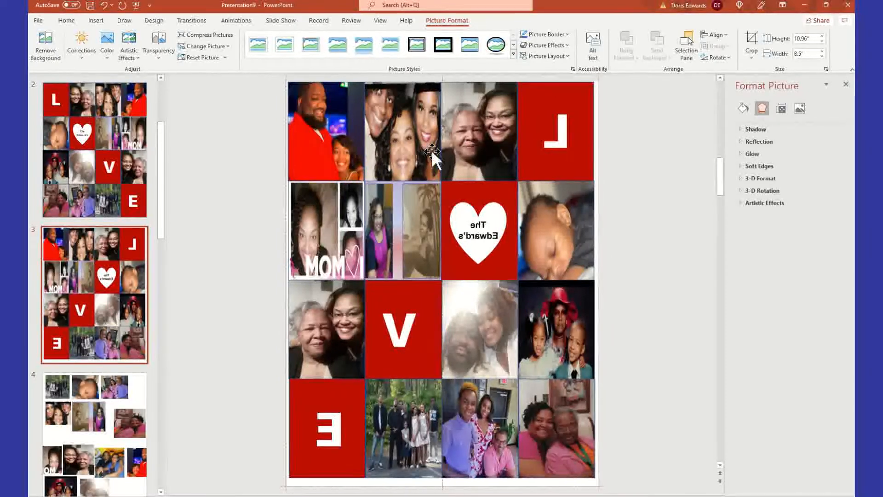
# Step: Capture a rectangular screen snip around the whole LOVE collage on slide 2
pyautogui.click(120, 146)
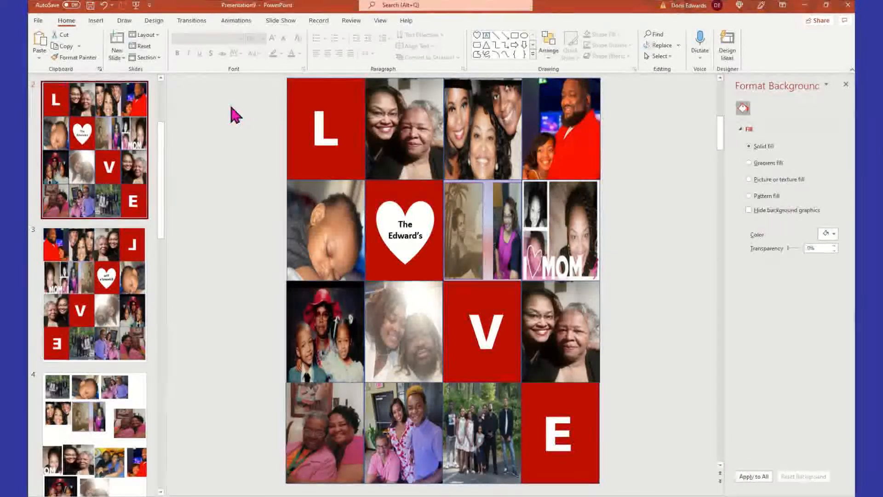
pyautogui.press('super+shift+s')
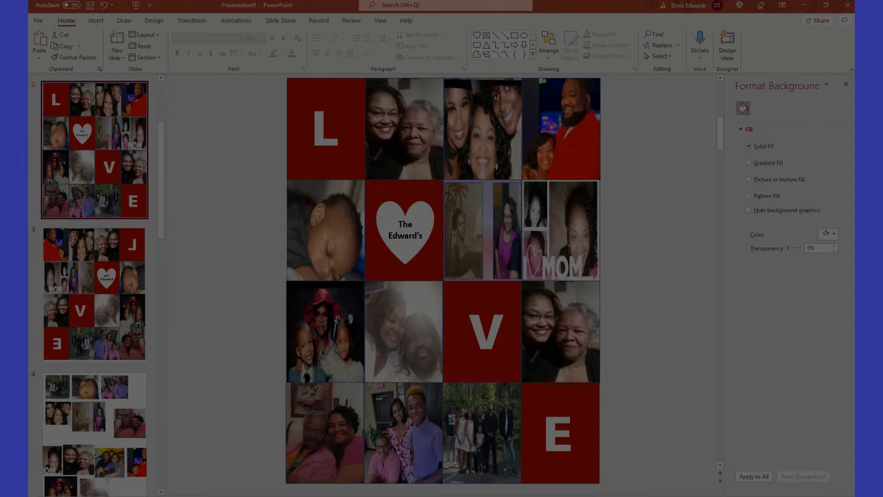
pyautogui.moveTo(263, 61); pyautogui.dragTo(261, 102)
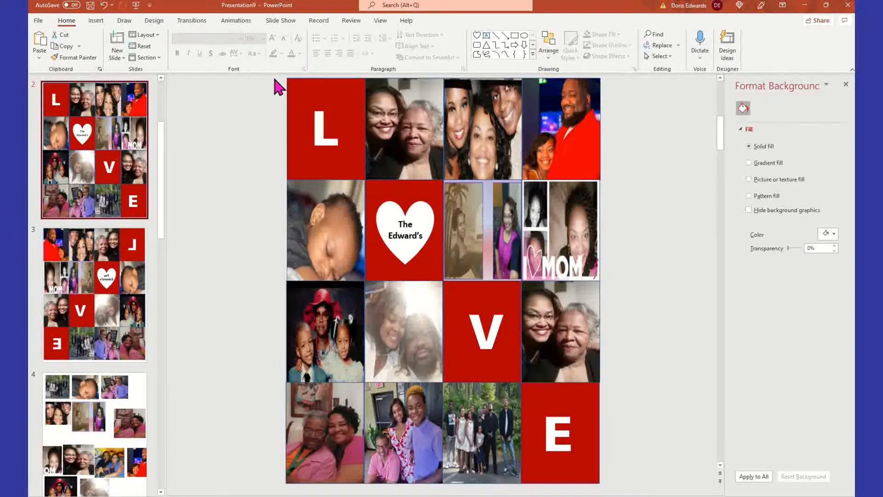
pyautogui.press('super+shift+s')
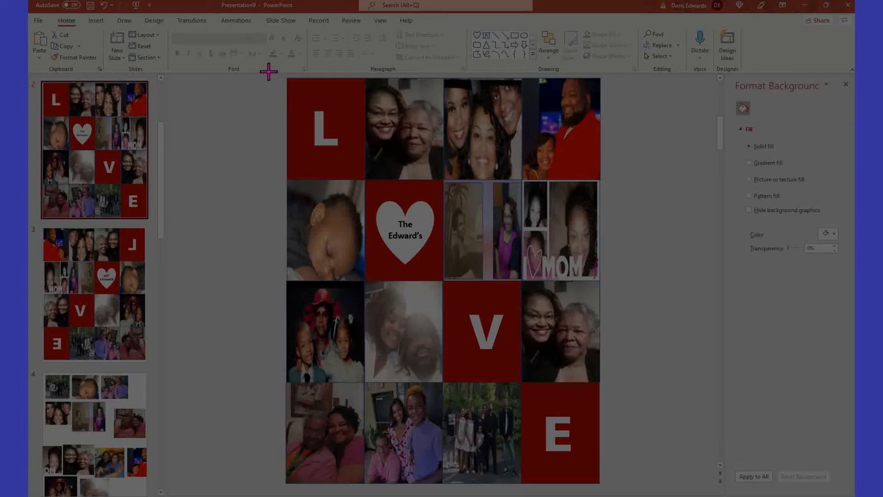
pyautogui.moveTo(268, 71); pyautogui.dragTo(630, 489)
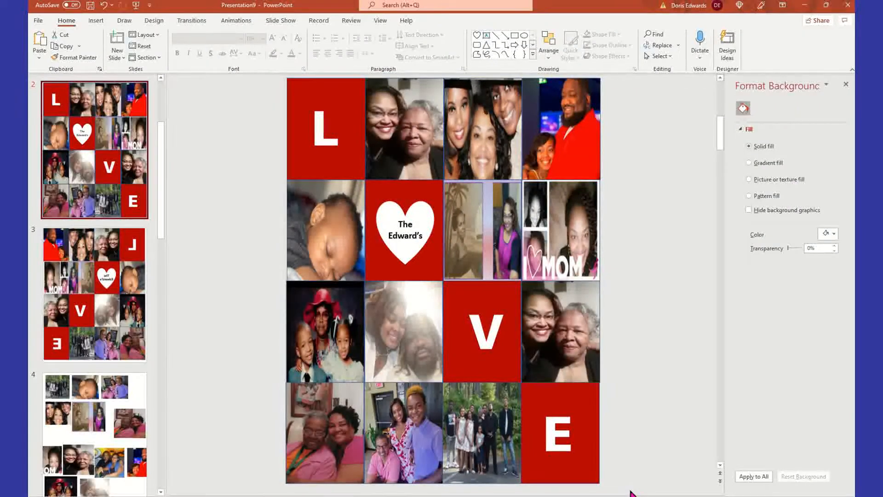
# Step: Add a new blank slide after slide 2 and paste the collage screen snip onto it
pyautogui.rightClick(84, 139)
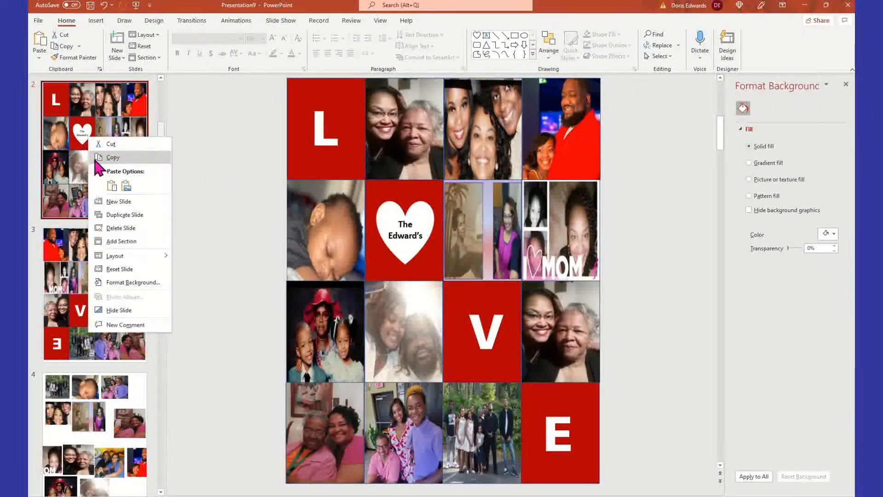
pyautogui.click(123, 201)
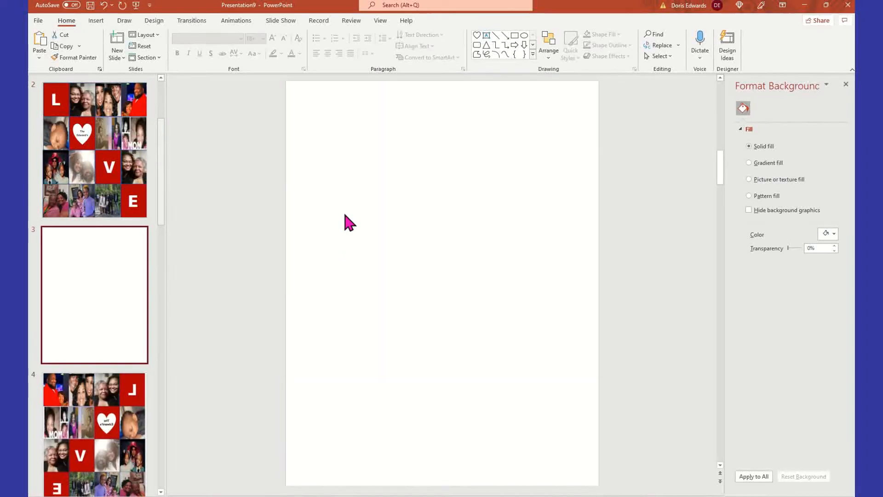
pyautogui.rightClick(371, 136)
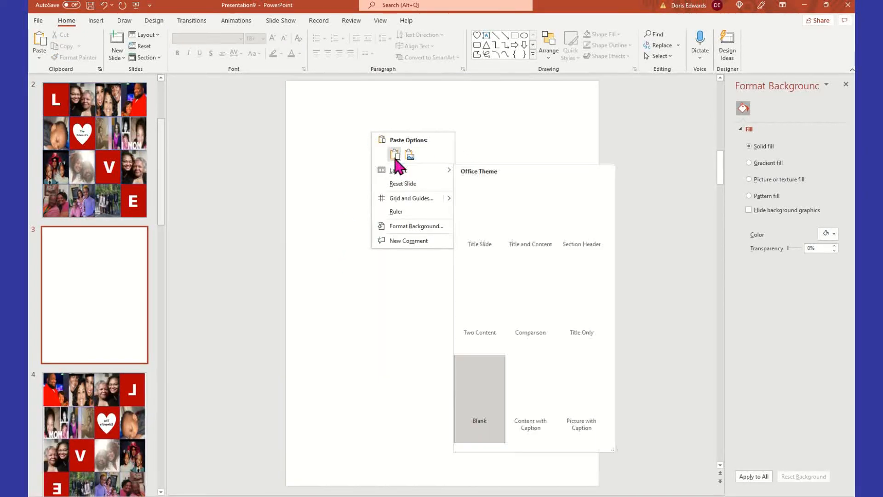
pyautogui.click(395, 152)
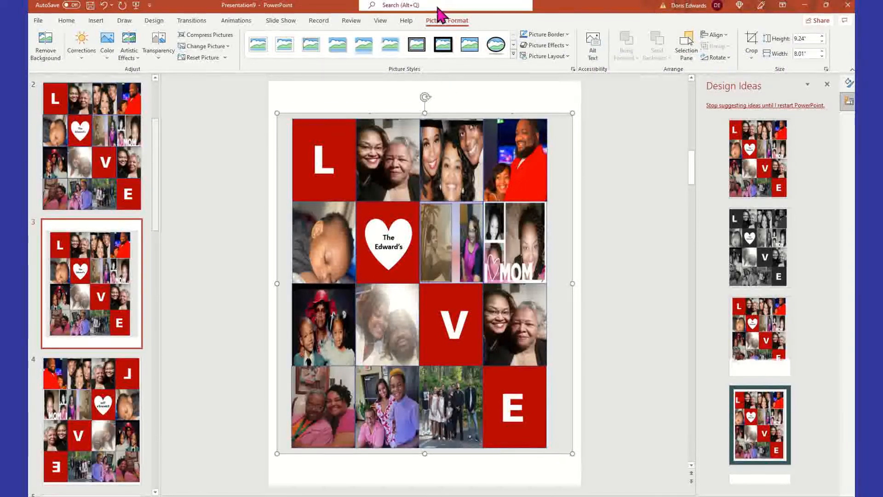
# Step: Crop the grey border off the pasted collage screenshot
pyautogui.click(752, 59)
pyautogui.click(777, 73)
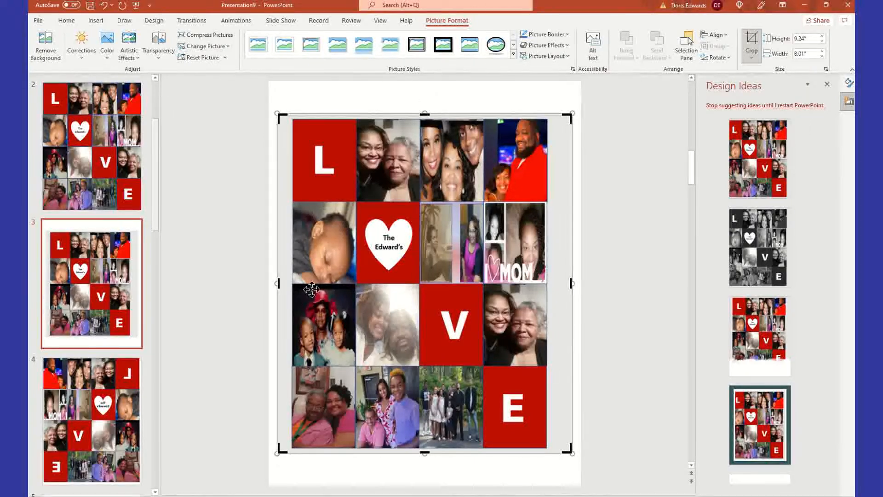